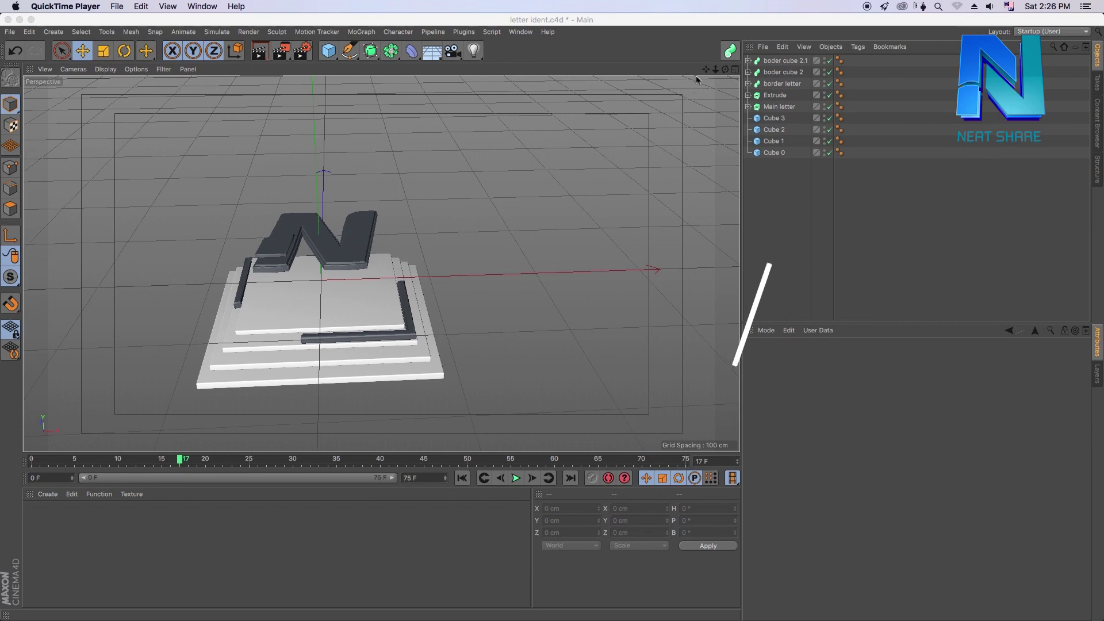
- Check the positions of Cube 0 and Cube 1 in the letter N scene
{"action": "mouse_move", "coordinate": [716, 71]}
{"action": "left_mouse_down"}
{"action": "mouse_move", "coordinate": [724, 63]}
{"action": "mouse_move", "coordinate": [712, 76]}
{"action": "left_mouse_up"}
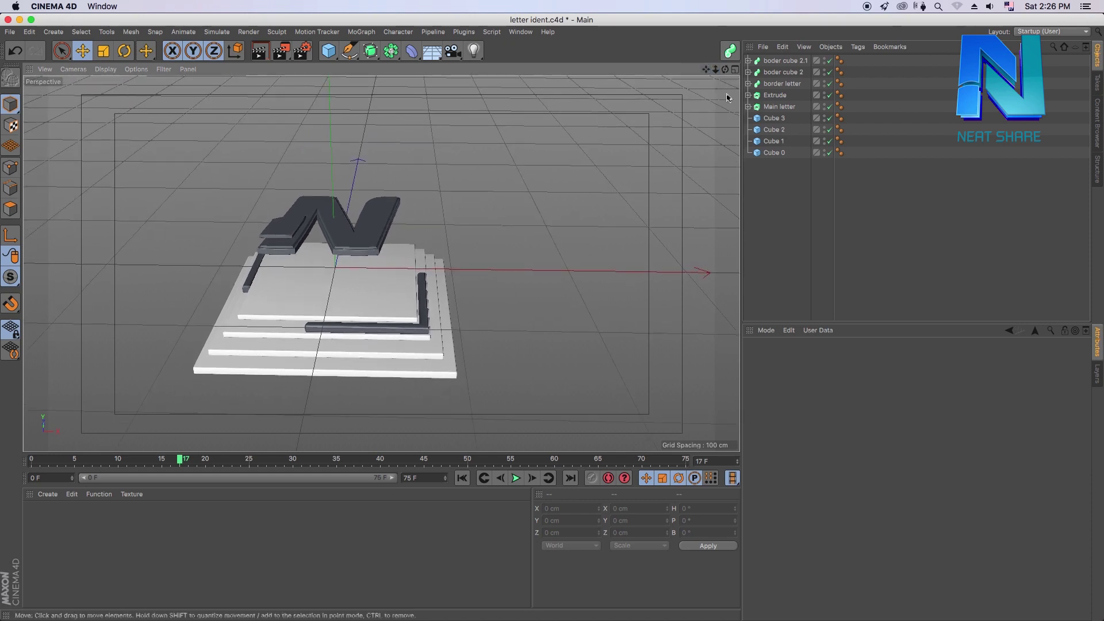
{"action": "left_click", "coordinate": [776, 153]}
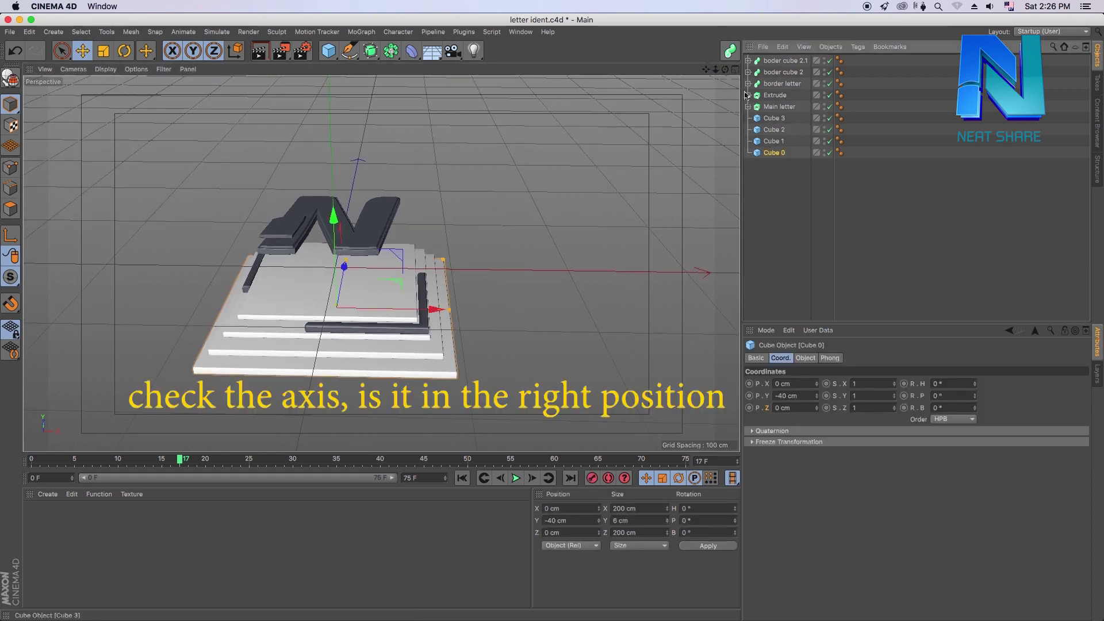
{"action": "left_click", "coordinate": [773, 142]}
- With axis modification on, inspect the axes of Cube 0, Cube 1, Cube 3 and Main letter
{"action": "left_click", "coordinate": [11, 235]}
{"action": "left_click", "coordinate": [774, 154]}
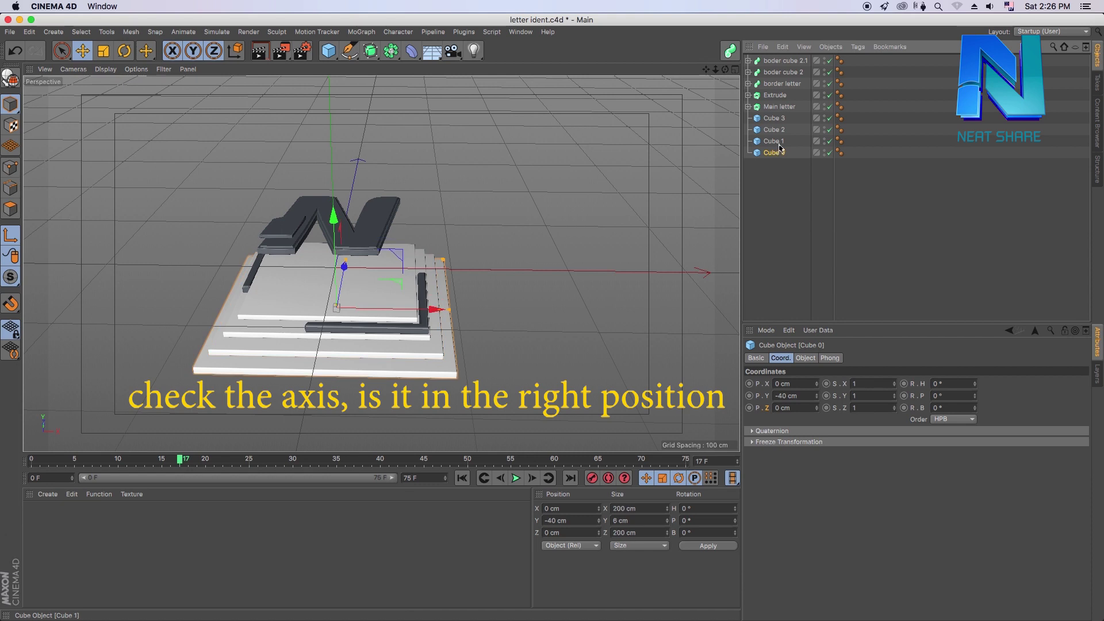
{"action": "left_click", "coordinate": [780, 140]}
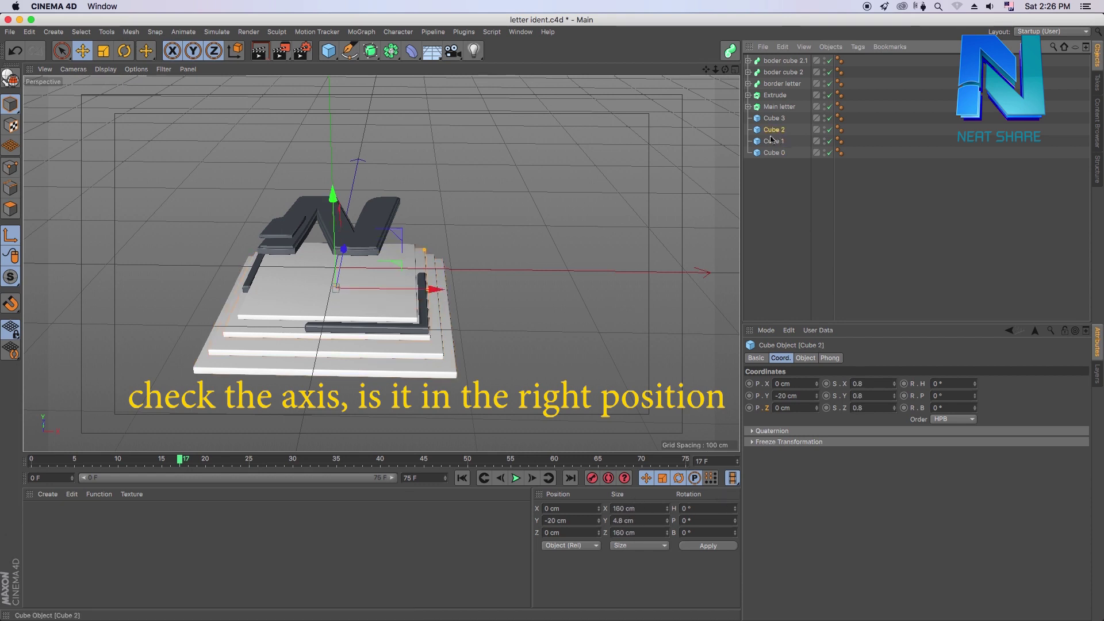
{"action": "left_click", "coordinate": [774, 117]}
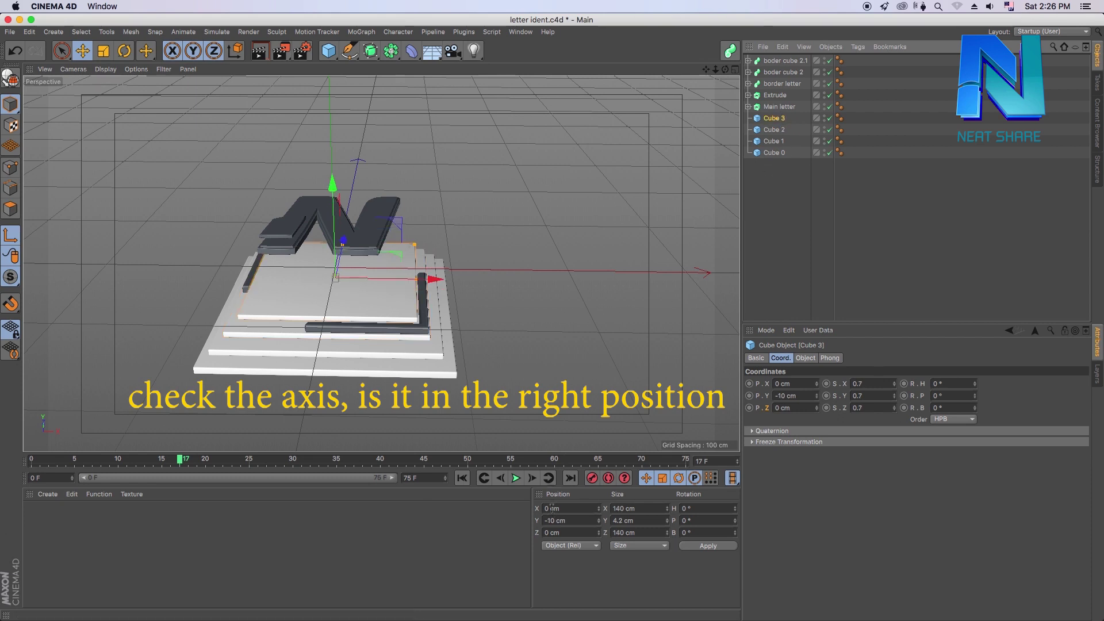
{"action": "left_click", "coordinate": [780, 107]}
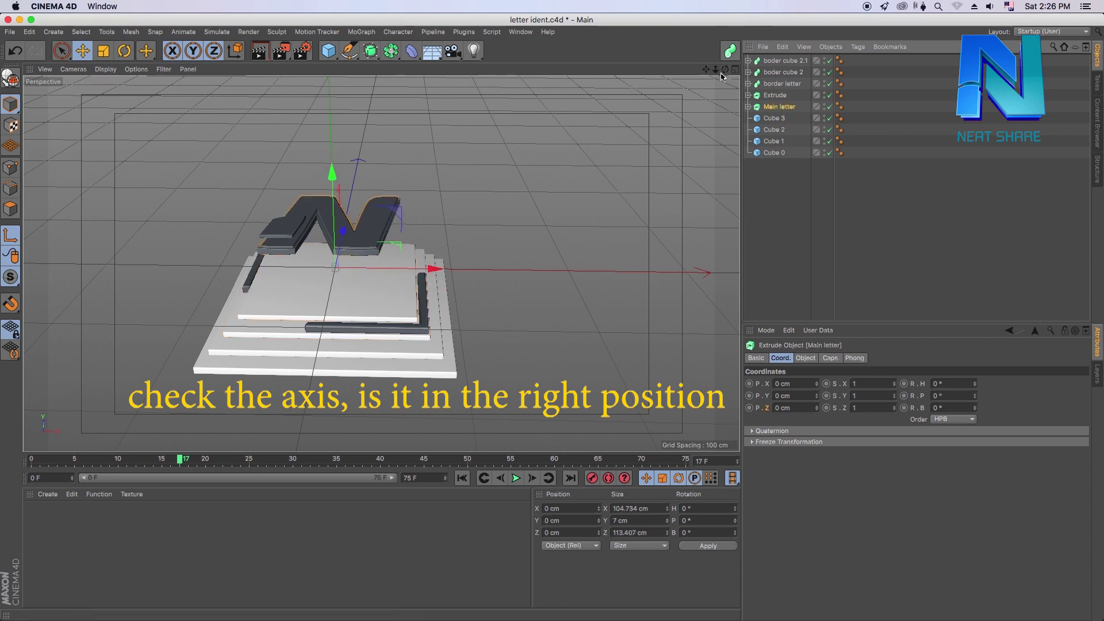
{"action": "left_click_drag", "start_coordinate": [721, 74], "coordinate": [443, 118]}
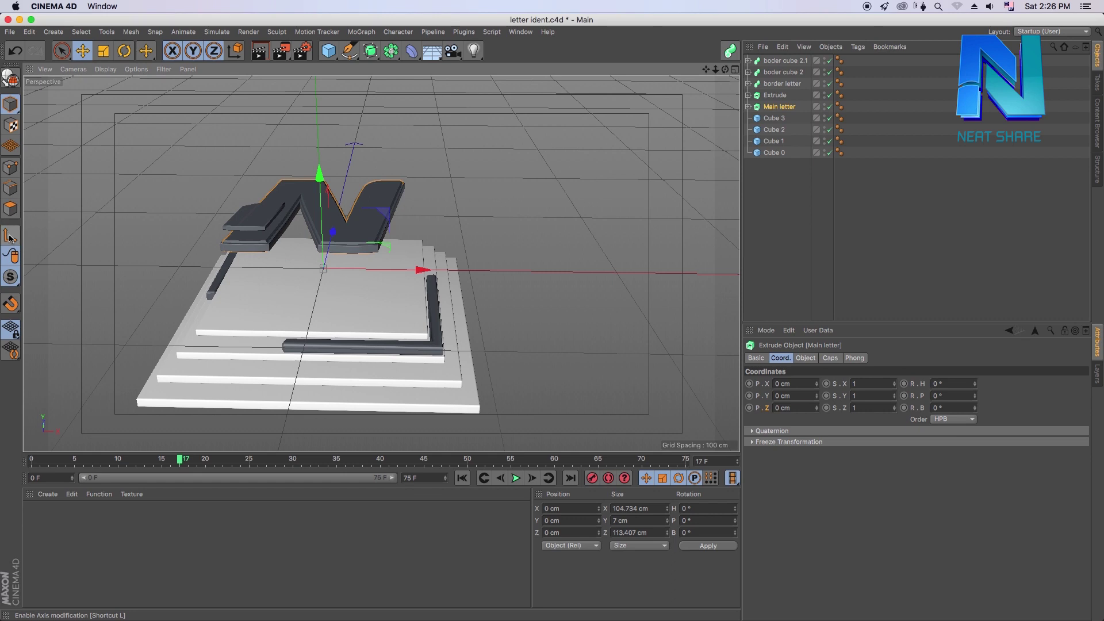
- From a low orbit view, select border letter, Extrude and Main letter together
{"action": "left_click_drag", "start_coordinate": [723, 74], "coordinate": [733, 29]}
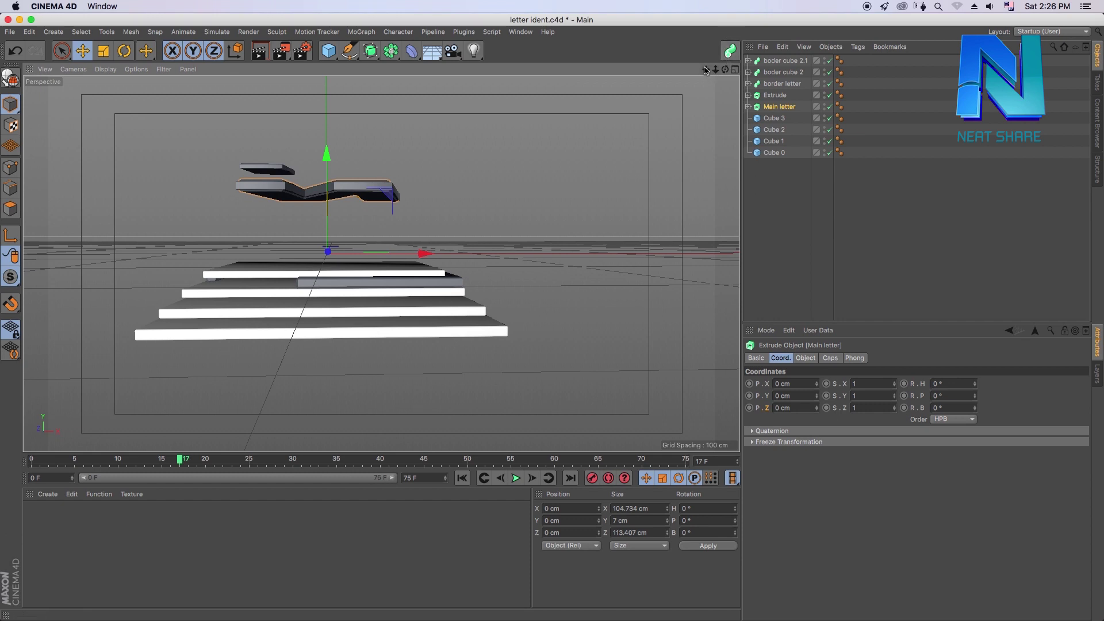
{"action": "left_click_drag", "start_coordinate": [705, 70], "coordinate": [706, 115]}
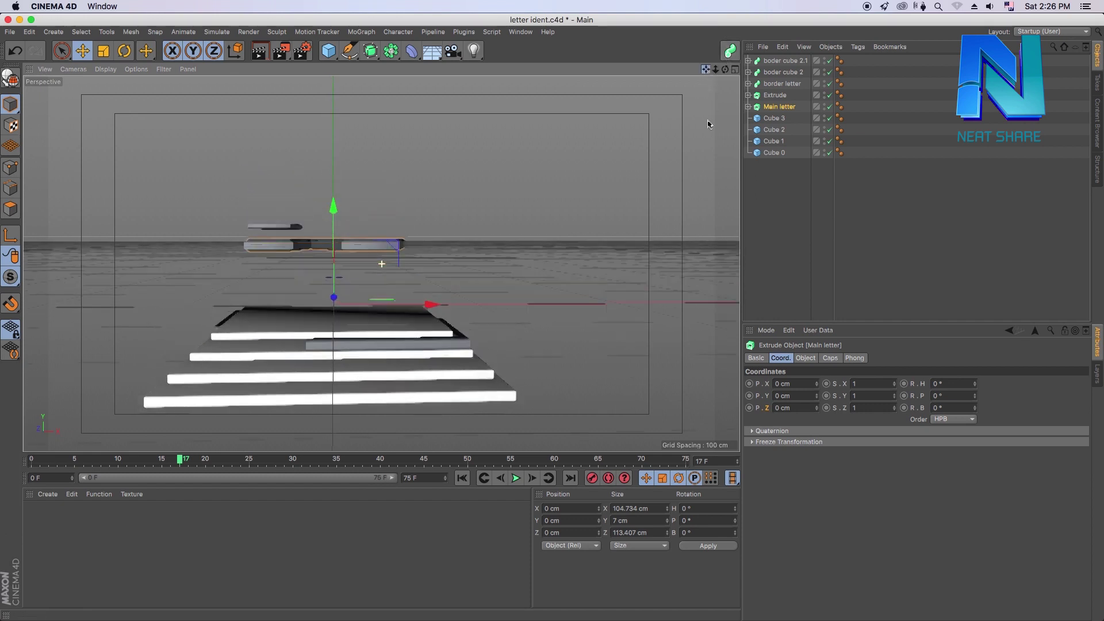
{"action": "left_click", "coordinate": [775, 95]}
{"action": "left_click", "coordinate": [778, 107]}
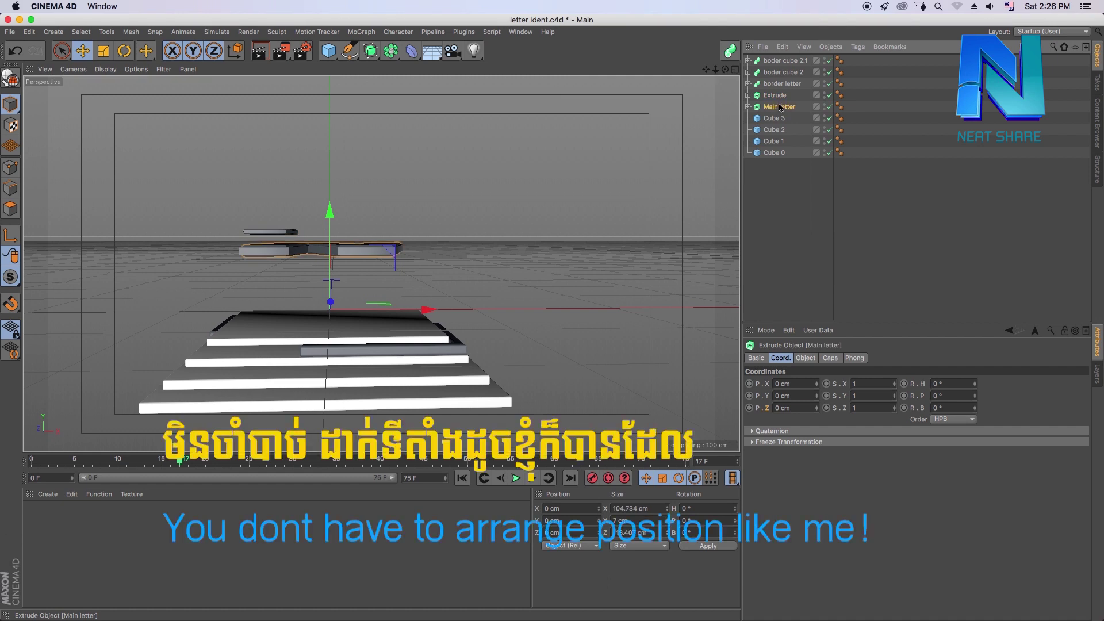
{"action": "left_click", "coordinate": [785, 95], "text": "shift"}
{"action": "left_click", "coordinate": [792, 84], "text": "shift"}
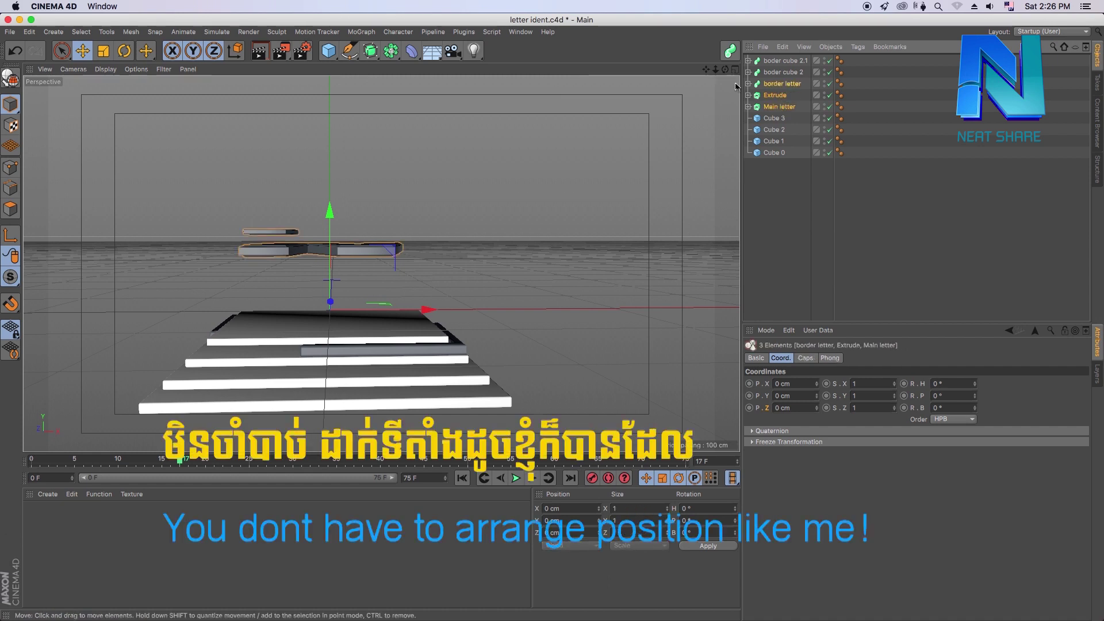
- In the four-view layout, lower the three letter objects to Y -45.757 cm, just above the base
{"action": "middle_click", "coordinate": [712, 273]}
{"action": "scroll", "coordinate": [540, 310], "scroll_direction": "up", "scroll_amount": 1}
{"action": "scroll", "coordinate": [540, 311], "scroll_direction": "up", "scroll_amount": 2}
{"action": "left_click_drag", "start_coordinate": [539, 298], "coordinate": [539, 336]}
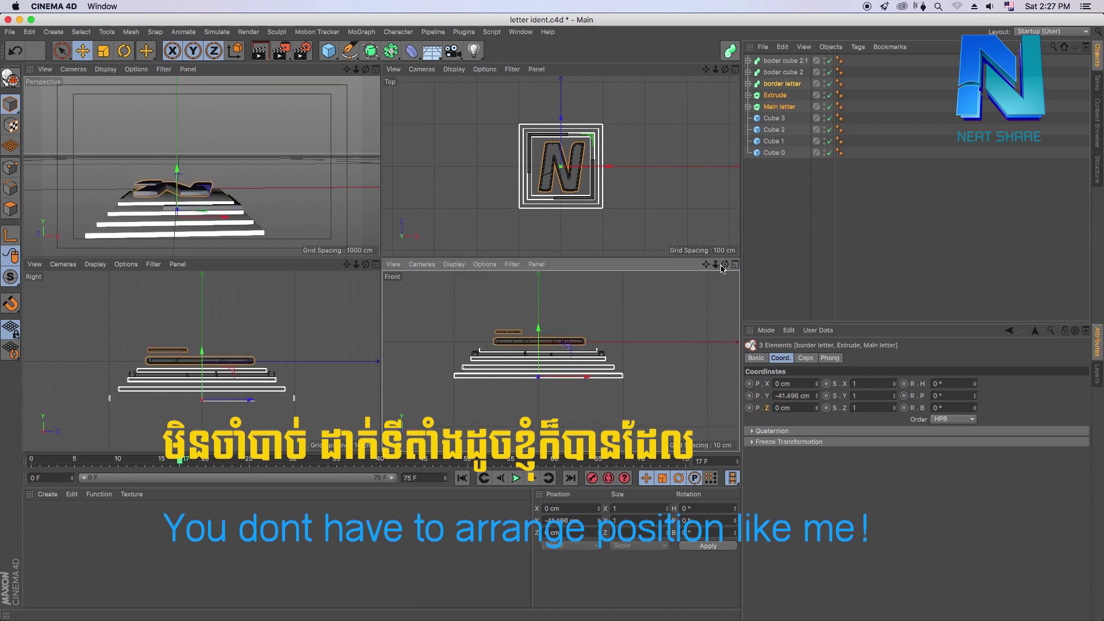
{"action": "left_click_drag", "start_coordinate": [715, 268], "coordinate": [608, 292]}
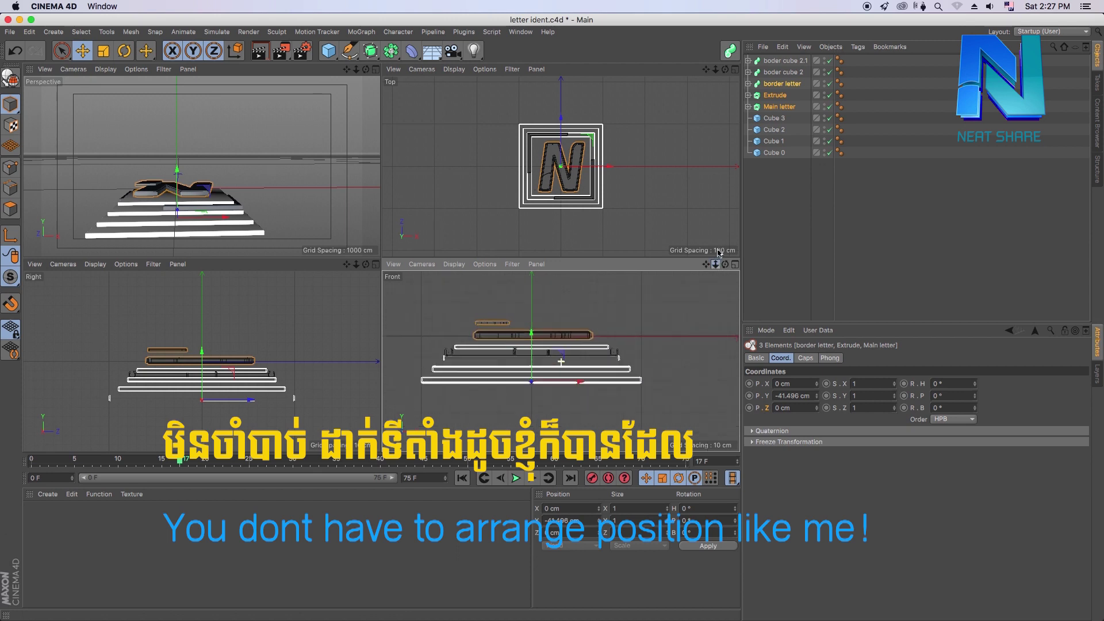
{"action": "left_click_drag", "start_coordinate": [508, 354], "coordinate": [508, 358]}
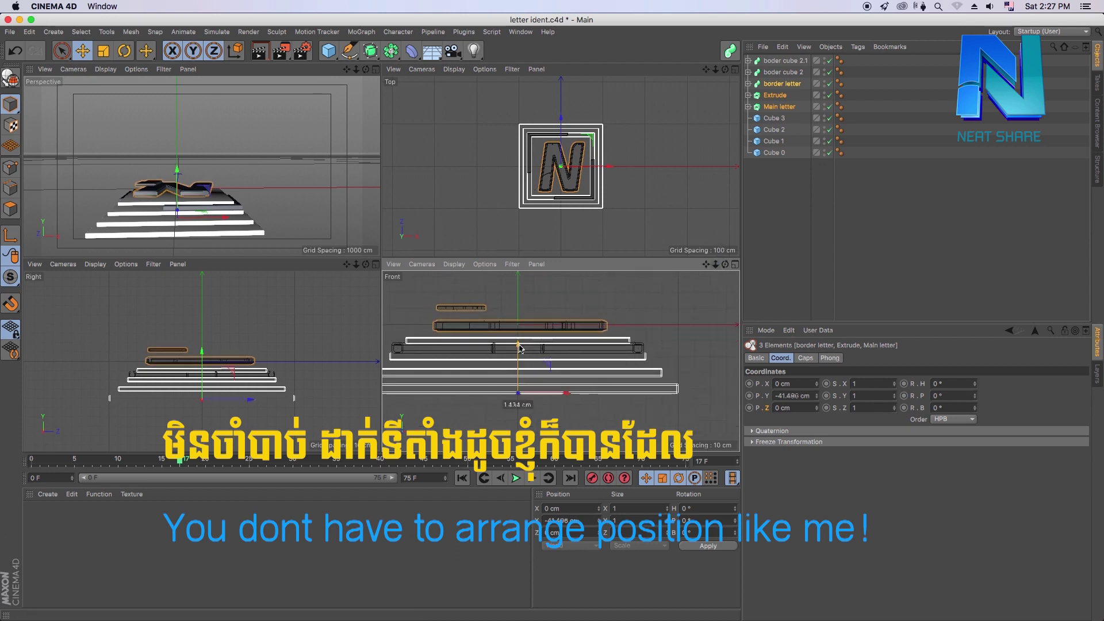
{"action": "left_click_drag", "start_coordinate": [706, 267], "coordinate": [496, 372]}
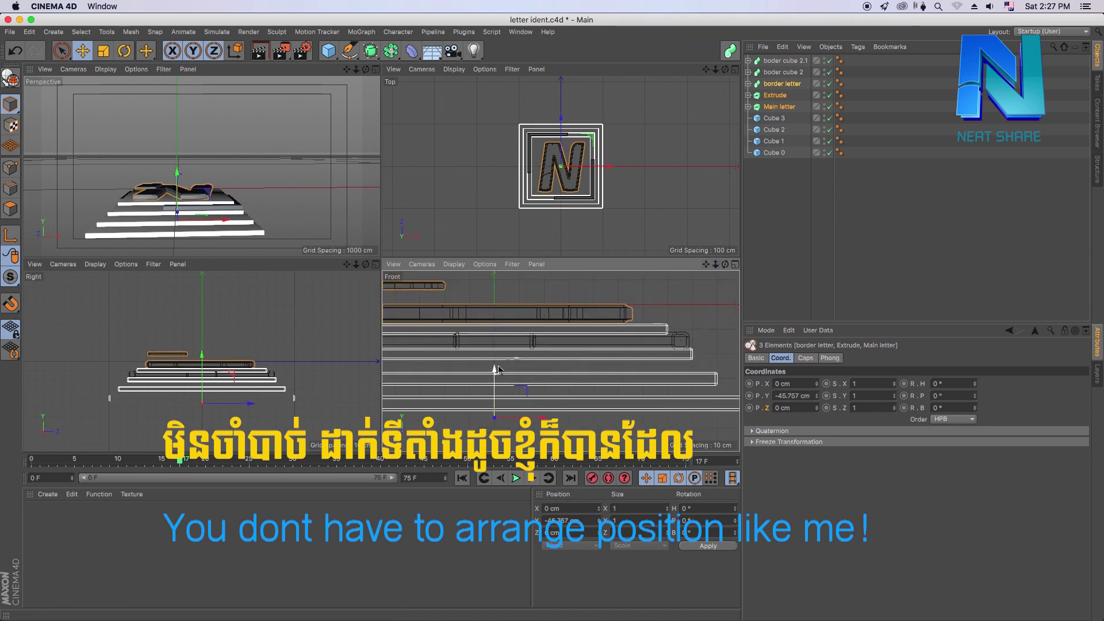
{"action": "left_click_drag", "start_coordinate": [715, 264], "coordinate": [712, 297]}
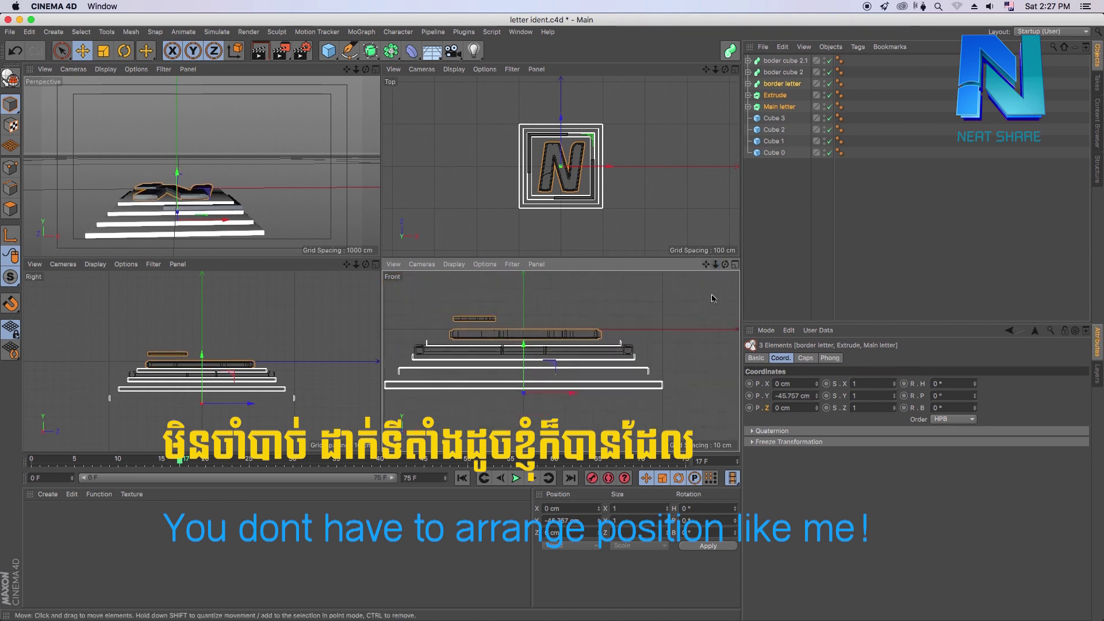
{"action": "left_click", "coordinate": [770, 207]}
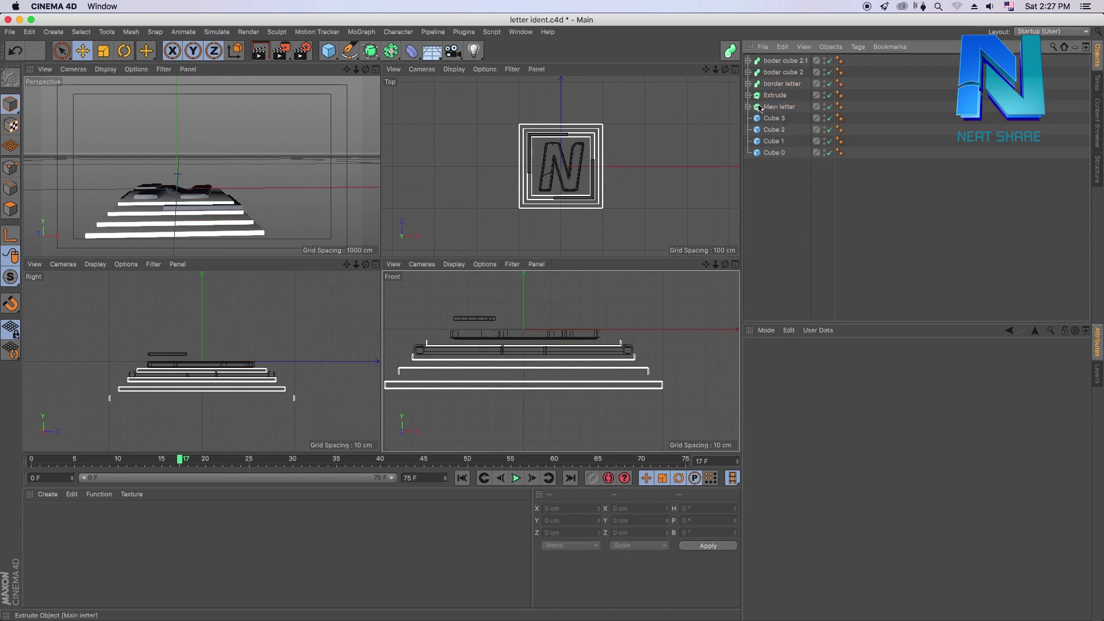
- With axis modification on, set the axis Y of border letter, Extrude and Main letter to 0 cm
{"action": "left_click", "coordinate": [774, 95]}
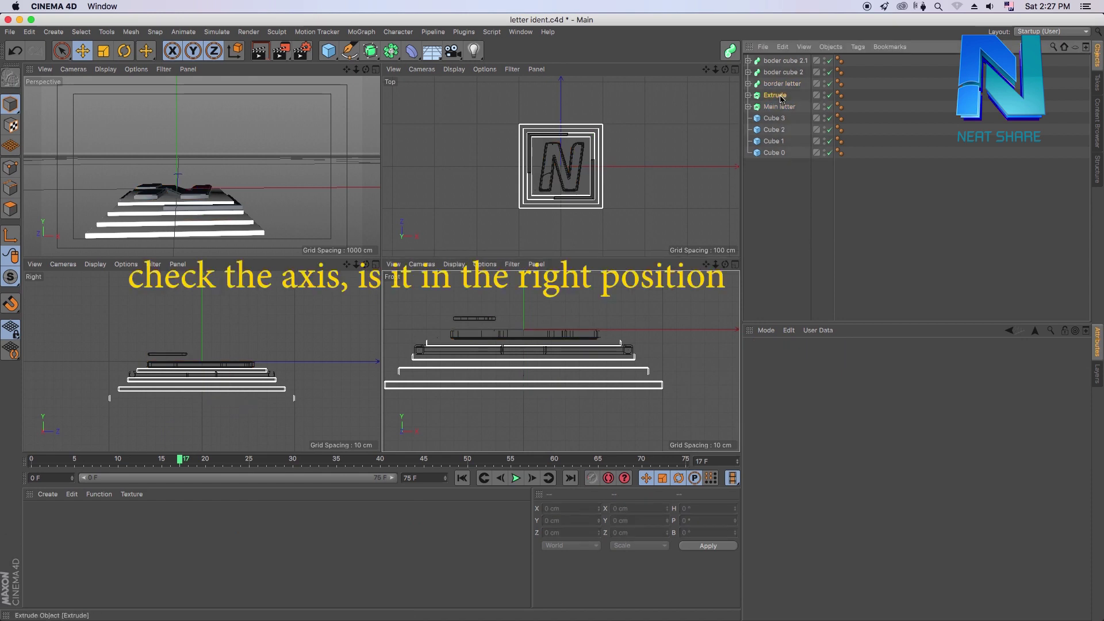
{"action": "left_click", "coordinate": [8, 238]}
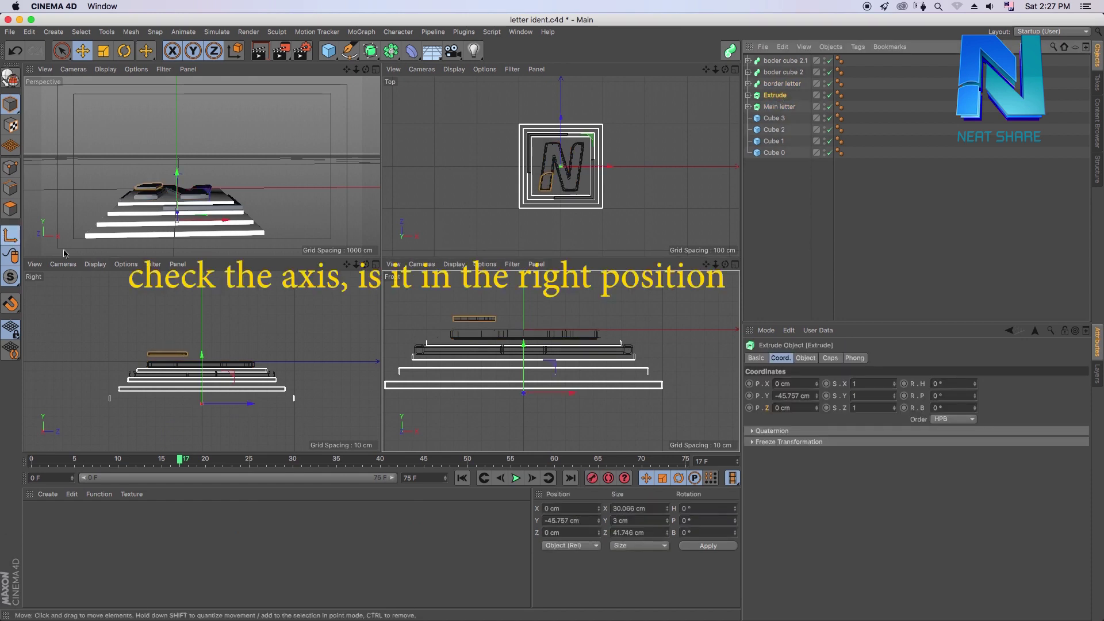
{"action": "key", "text": "Up"}
{"action": "left_click", "coordinate": [784, 108]}
{"action": "left_click", "coordinate": [778, 97]}
{"action": "key", "text": "Up"}
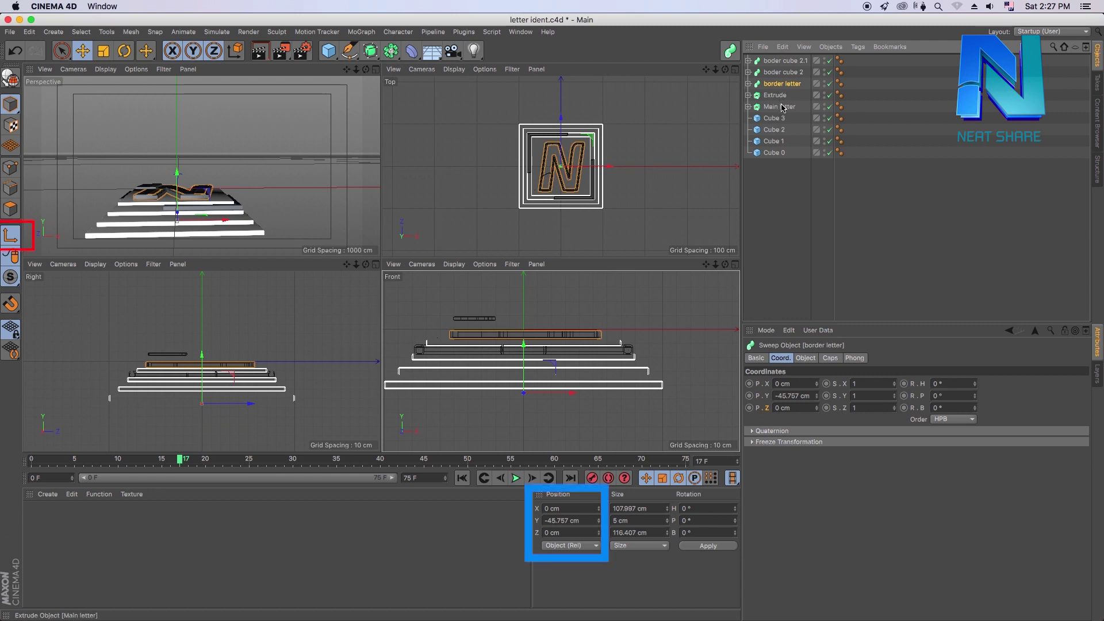
{"action": "left_click", "coordinate": [780, 107], "text": "shift"}
{"action": "type", "text": "0"}
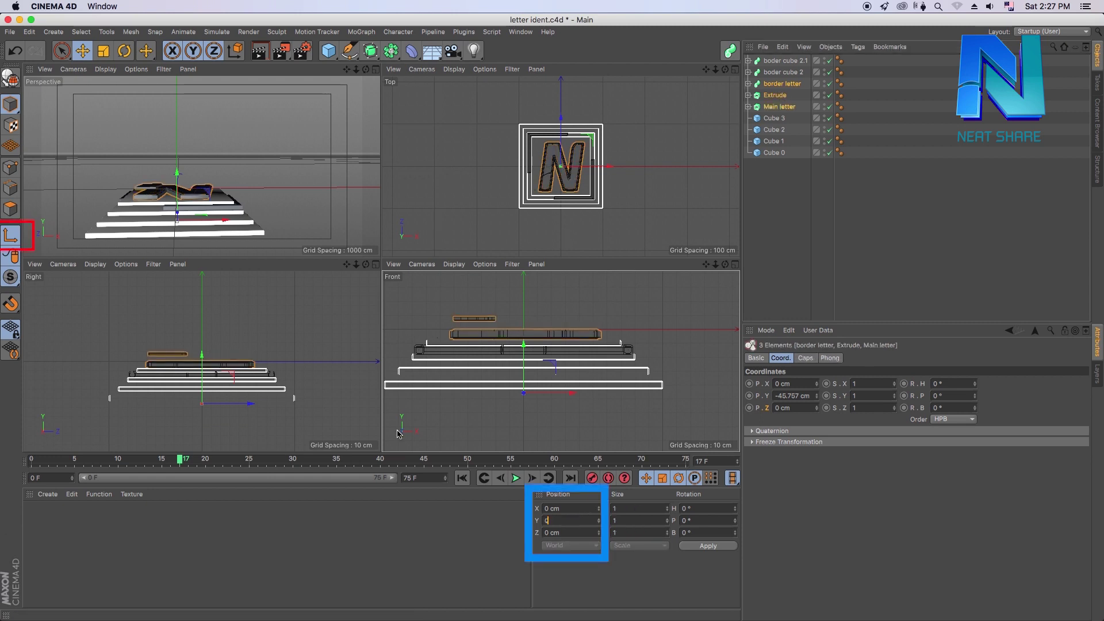
{"action": "key", "text": "Return"}
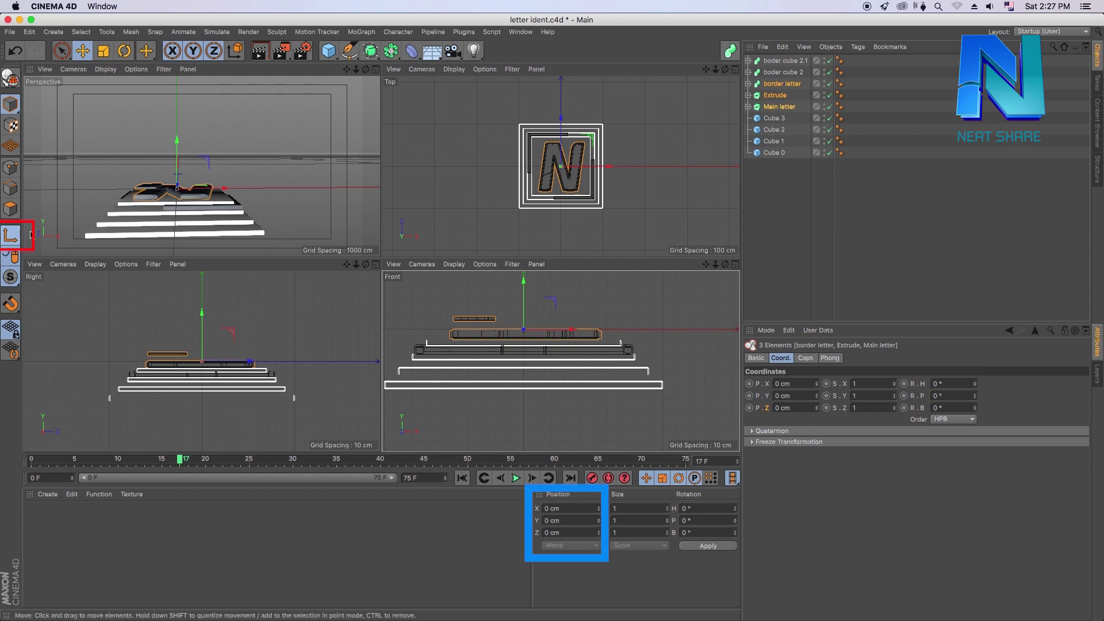
- Deselect the letter objects and return to a single Perspective view of the whole scene
{"action": "left_click", "coordinate": [766, 172]}
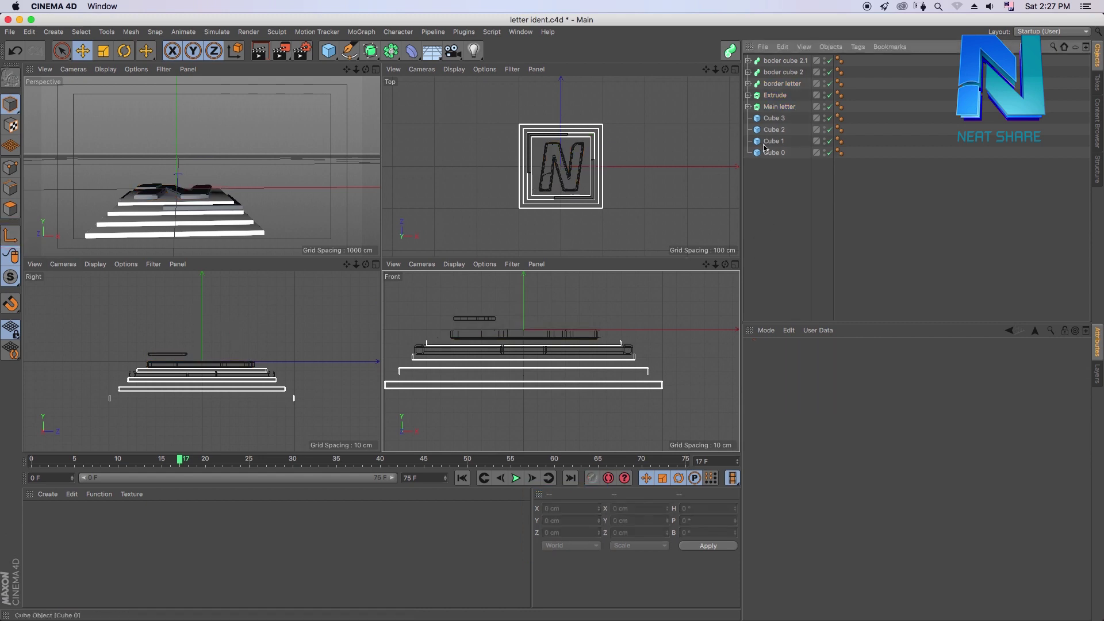
{"action": "left_click", "coordinate": [784, 108]}
{"action": "left_click", "coordinate": [727, 108]}
{"action": "key", "text": "F1"}
{"action": "mouse_move", "coordinate": [725, 69]}
{"action": "left_mouse_down"}
{"action": "mouse_move", "coordinate": [683, 55]}
{"action": "mouse_move", "coordinate": [713, 78]}
{"action": "left_mouse_up"}
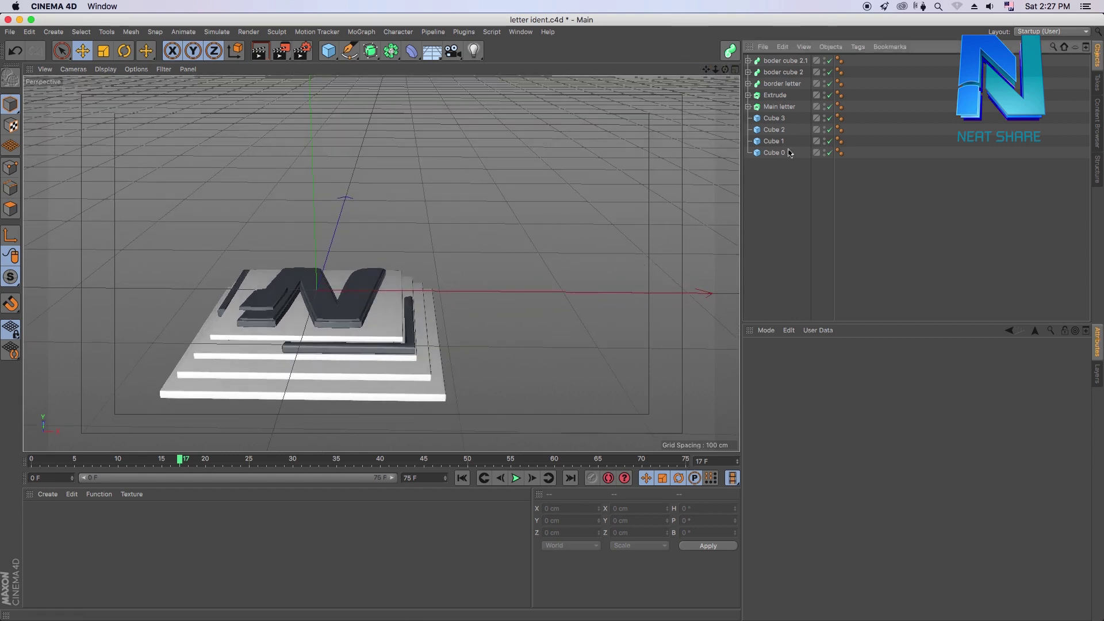
- Add a Fracture object holding all nine objects from boder cube 2.1 to Cube 0, and select it
{"action": "left_click", "coordinate": [362, 32]}
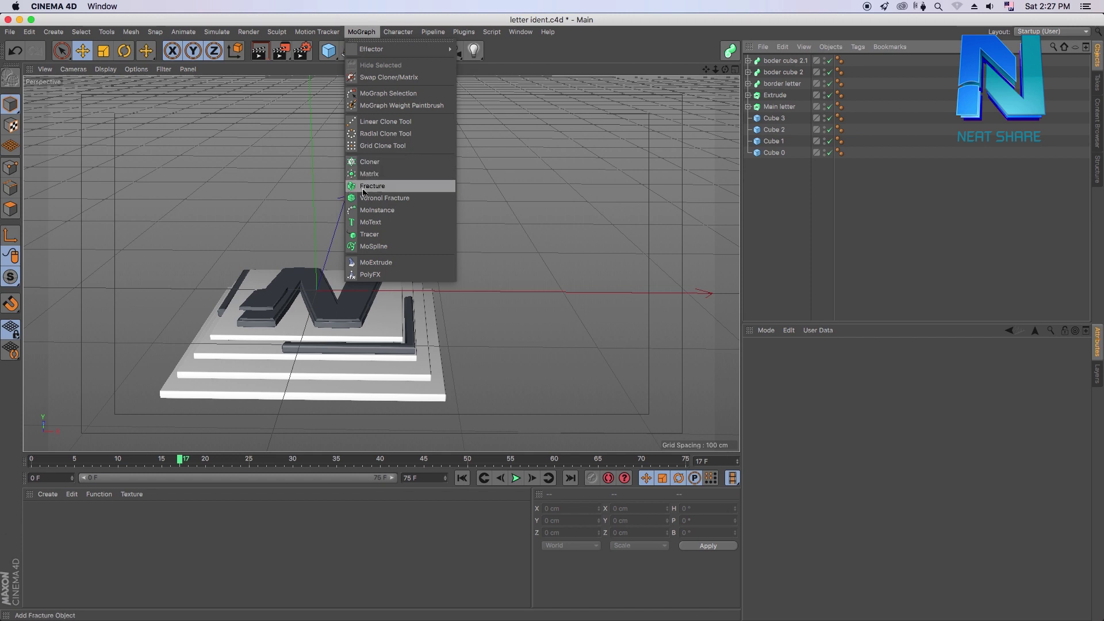
{"action": "left_click", "coordinate": [396, 186]}
{"action": "left_click", "coordinate": [785, 72]}
{"action": "left_click", "coordinate": [774, 164], "text": "shift"}
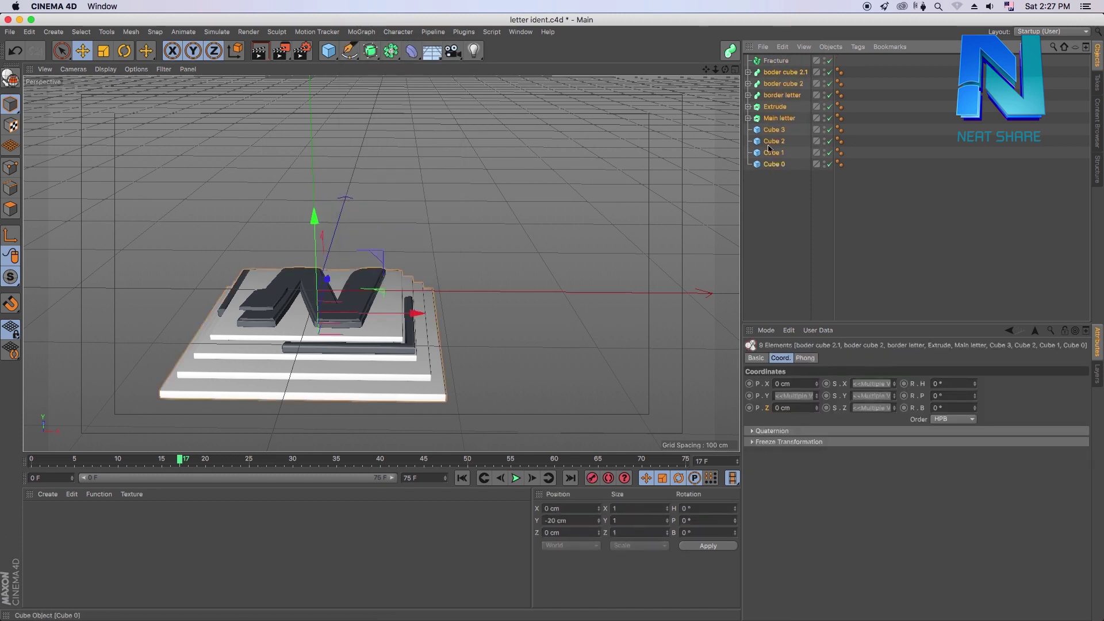
{"action": "left_click_drag", "start_coordinate": [783, 63], "coordinate": [779, 61]}
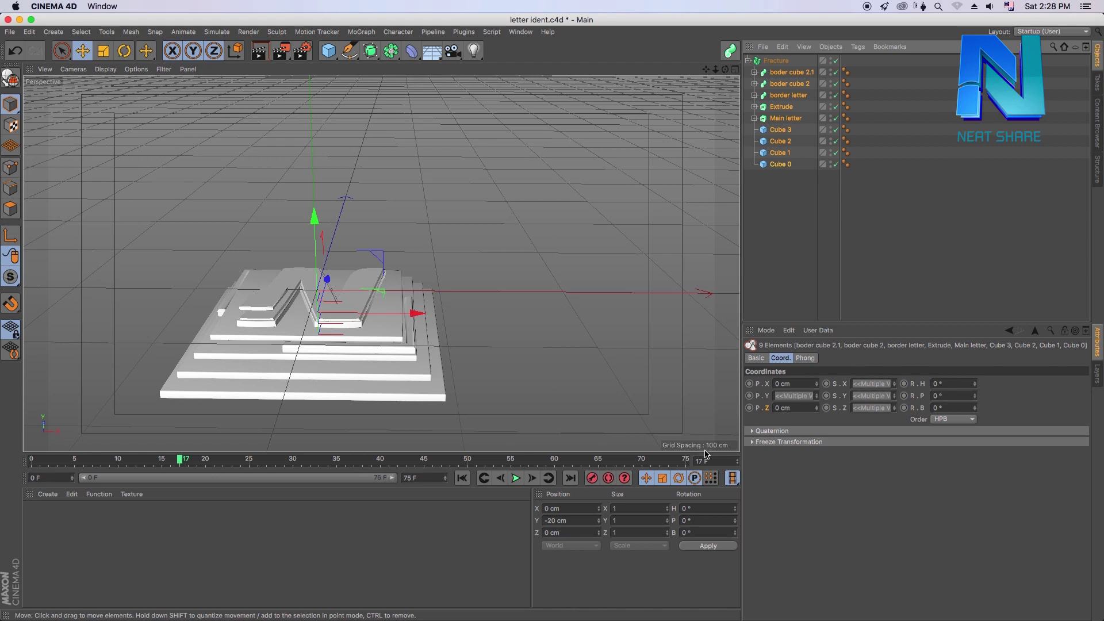
{"action": "left_click", "coordinate": [906, 227]}
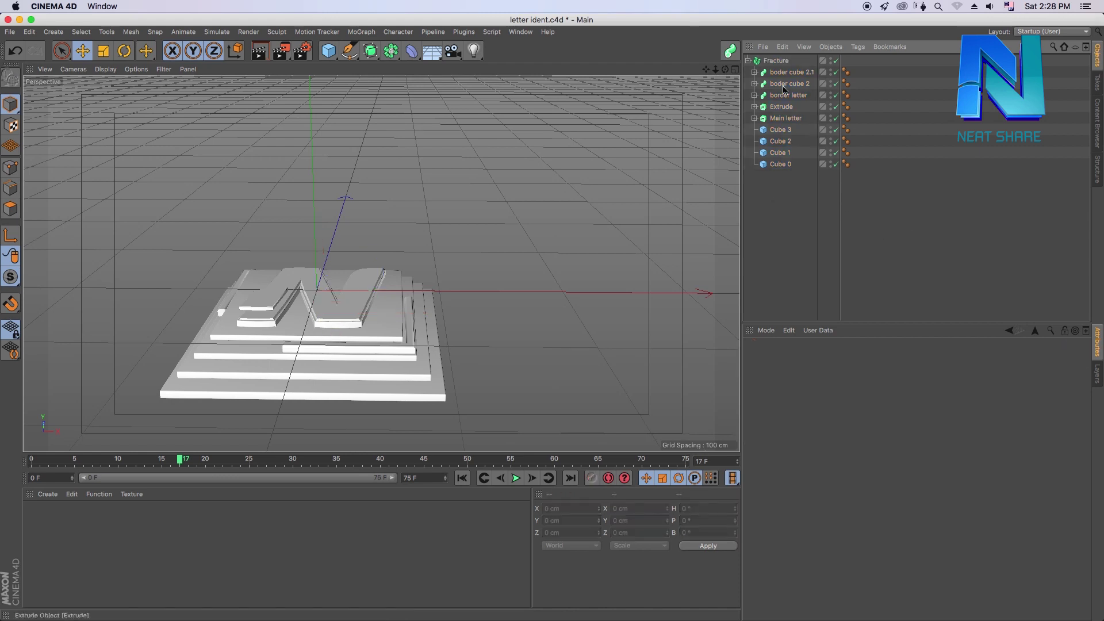
{"action": "left_click", "coordinate": [778, 61]}
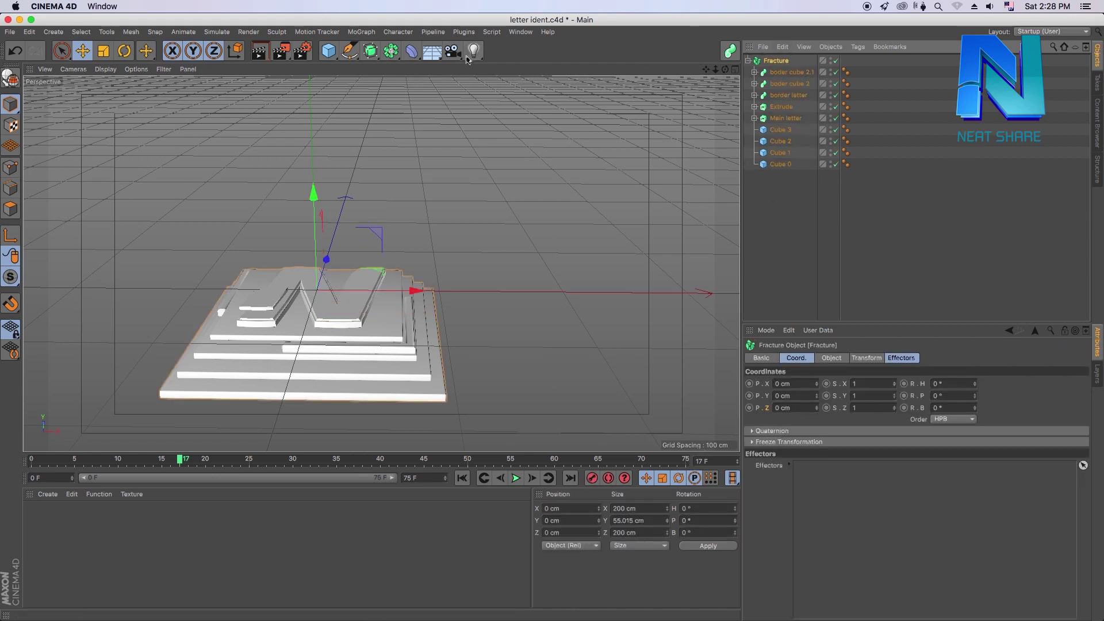
{"action": "left_click", "coordinate": [361, 33]}
{"action": "mouse_move", "coordinate": [380, 49]}
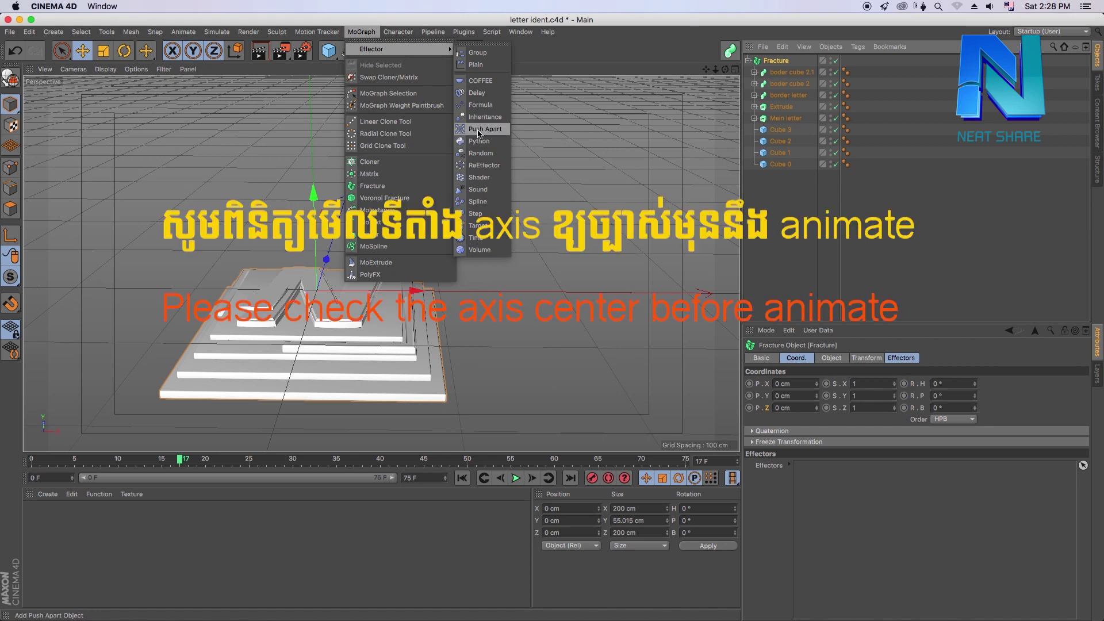
- Add a Push Apart effector to Fracture and preview its Strength slider, ending at 100%
{"action": "left_click", "coordinate": [478, 133]}
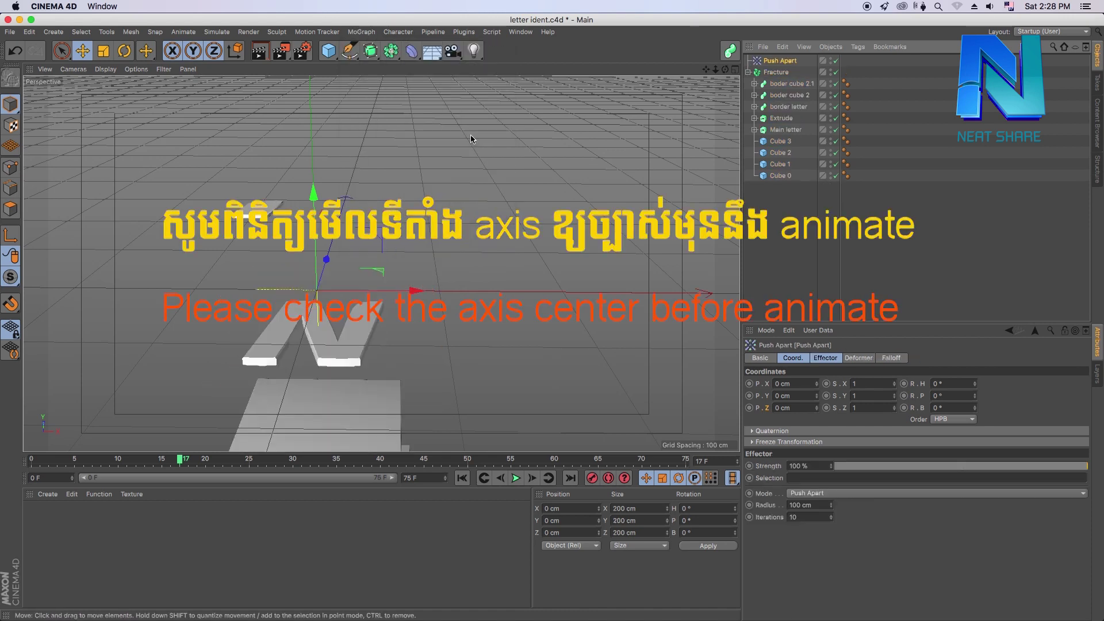
{"action": "left_click", "coordinate": [923, 266]}
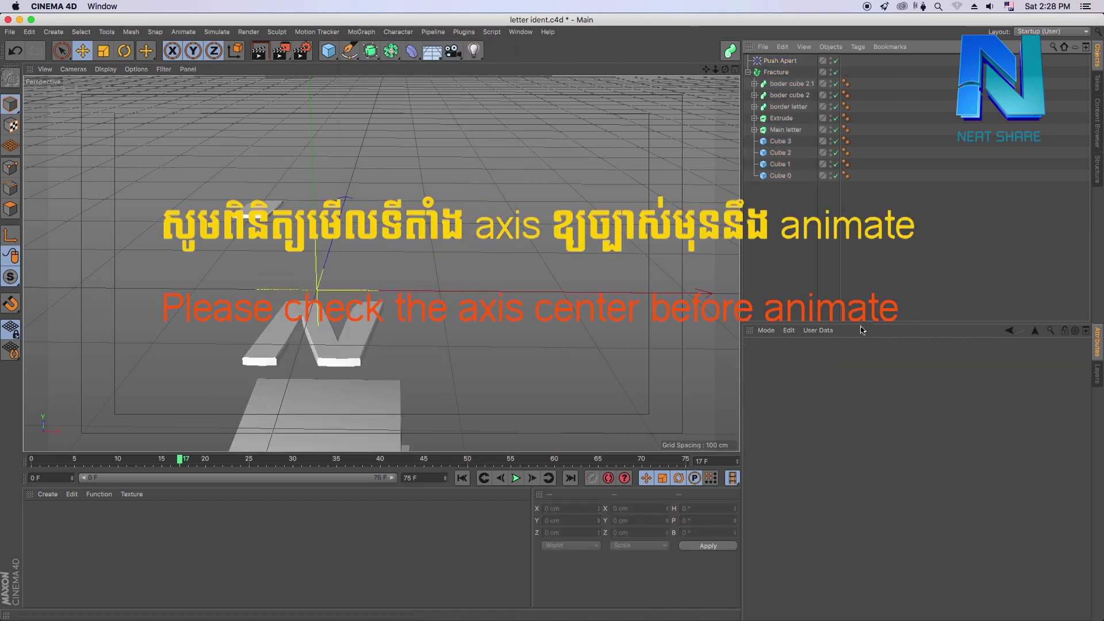
{"action": "left_click", "coordinate": [788, 62]}
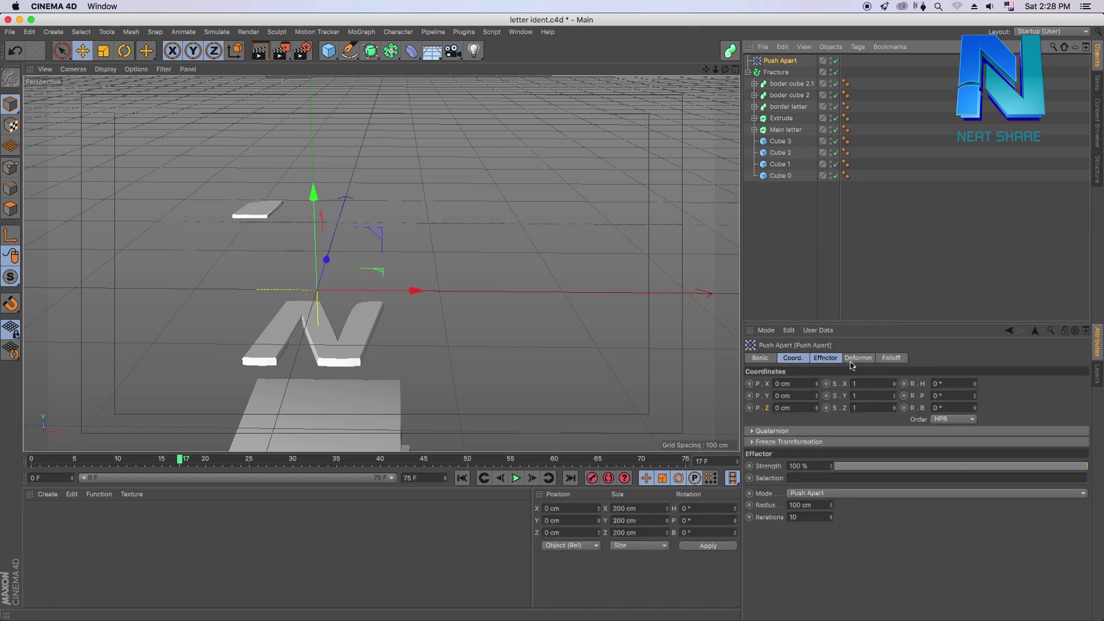
{"action": "left_click", "coordinate": [832, 361]}
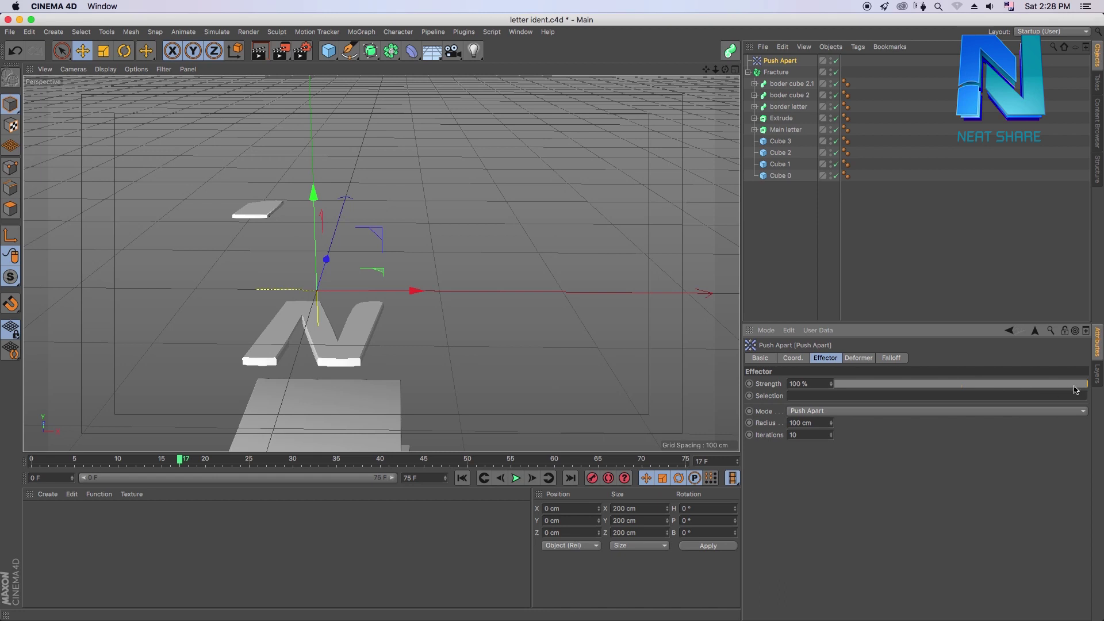
{"action": "left_click_drag", "start_coordinate": [1088, 384], "coordinate": [836, 384]}
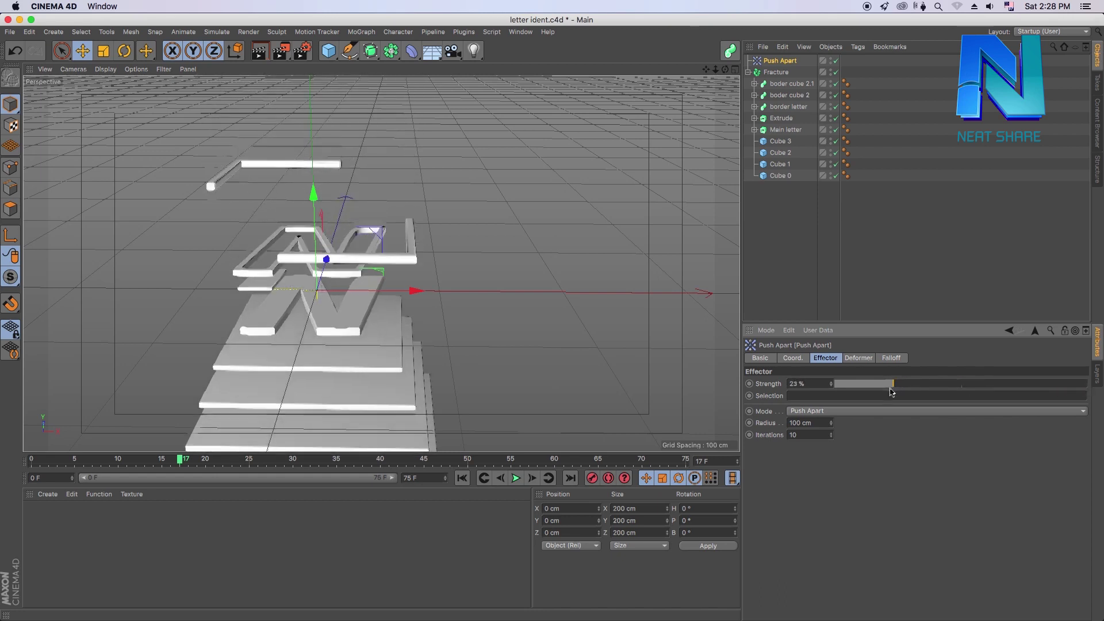
{"action": "left_click_drag", "start_coordinate": [835, 397], "coordinate": [1088, 384]}
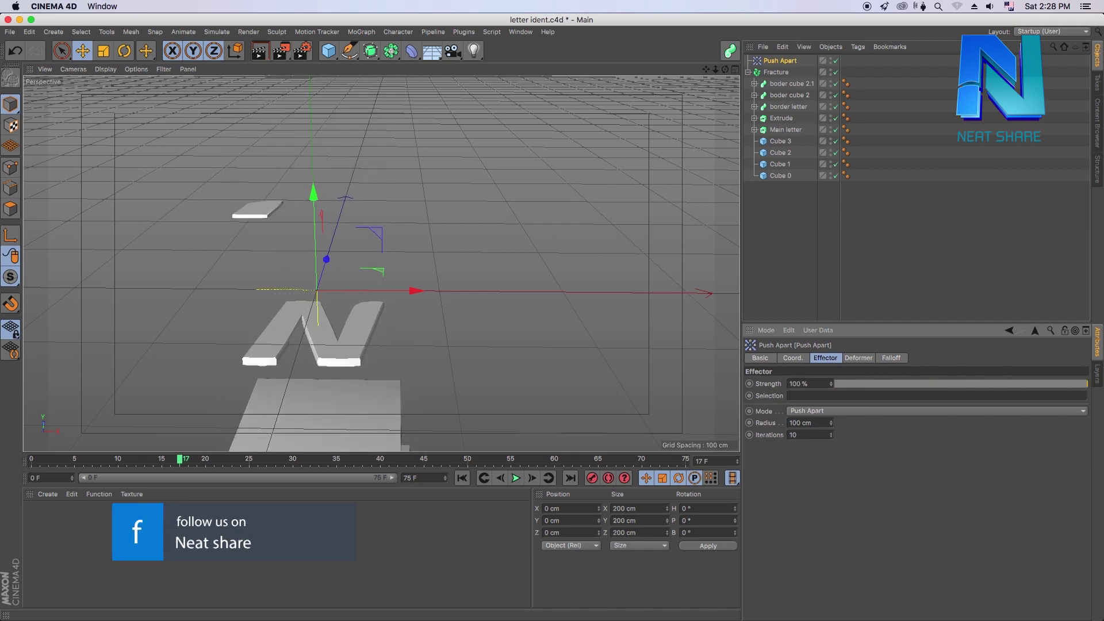
- Keyframe Push Apart Strength at 100% on frame 0 and 0% on frame 50
{"action": "left_click_drag", "start_coordinate": [180, 460], "coordinate": [31, 459]}
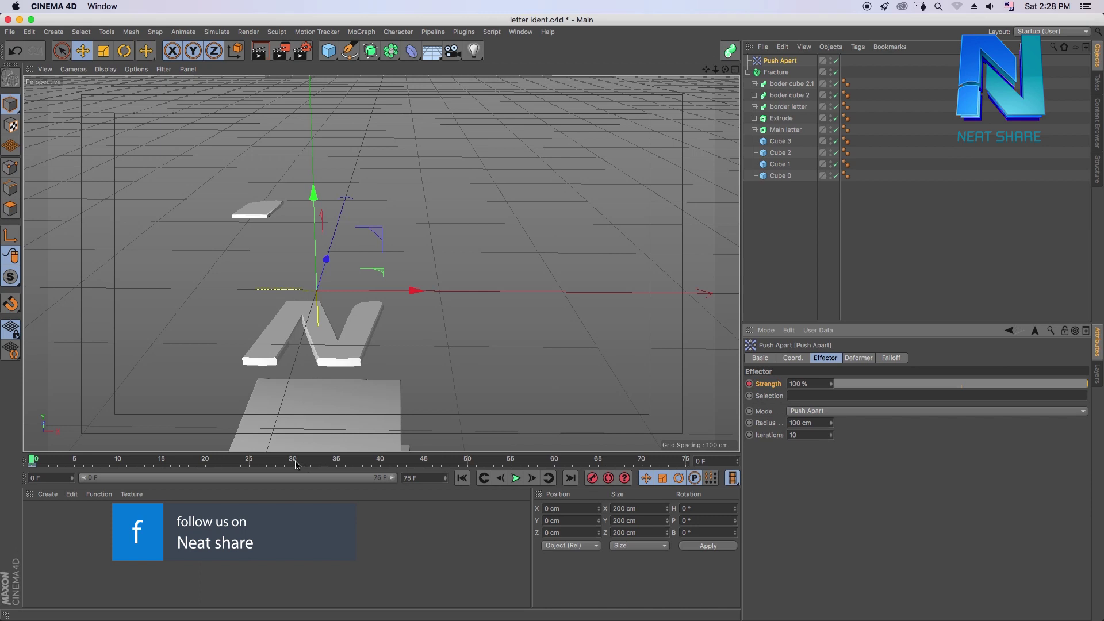
{"action": "left_click", "coordinate": [415, 463]}
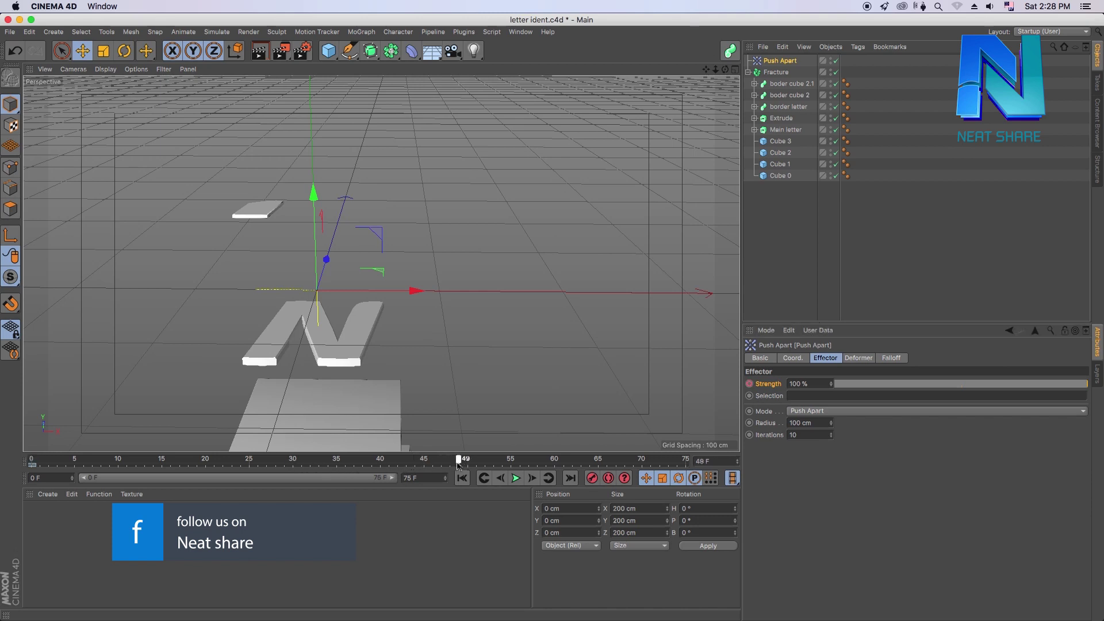
{"action": "left_click_drag", "start_coordinate": [964, 384], "coordinate": [828, 389]}
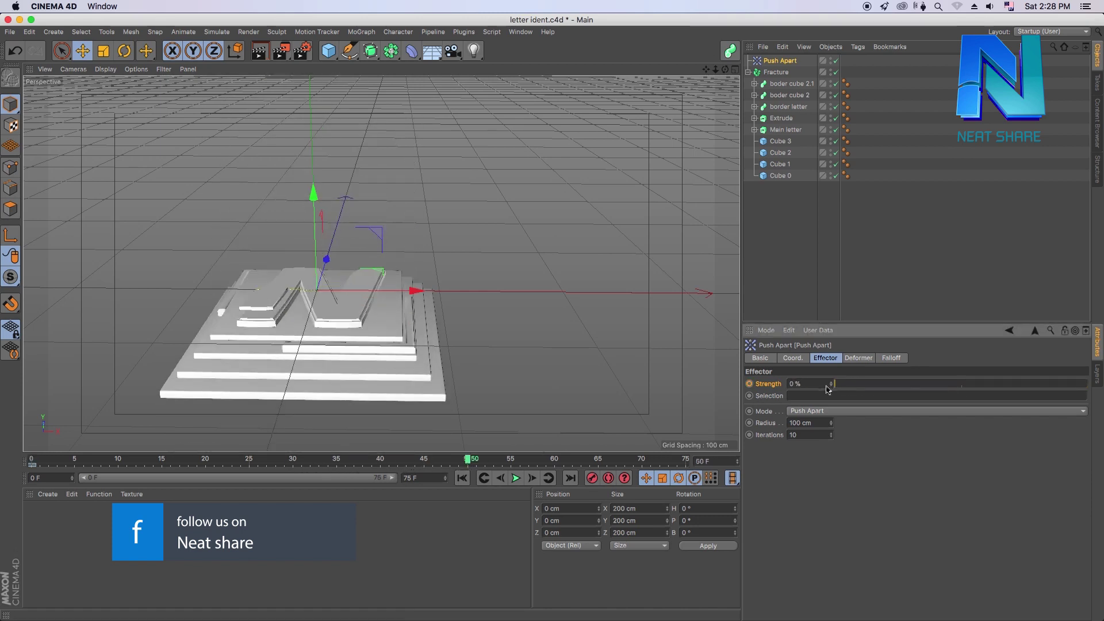
- Extend the animation and preview range to 125 frames, then play from frame 0
{"action": "left_click", "coordinate": [422, 477]}
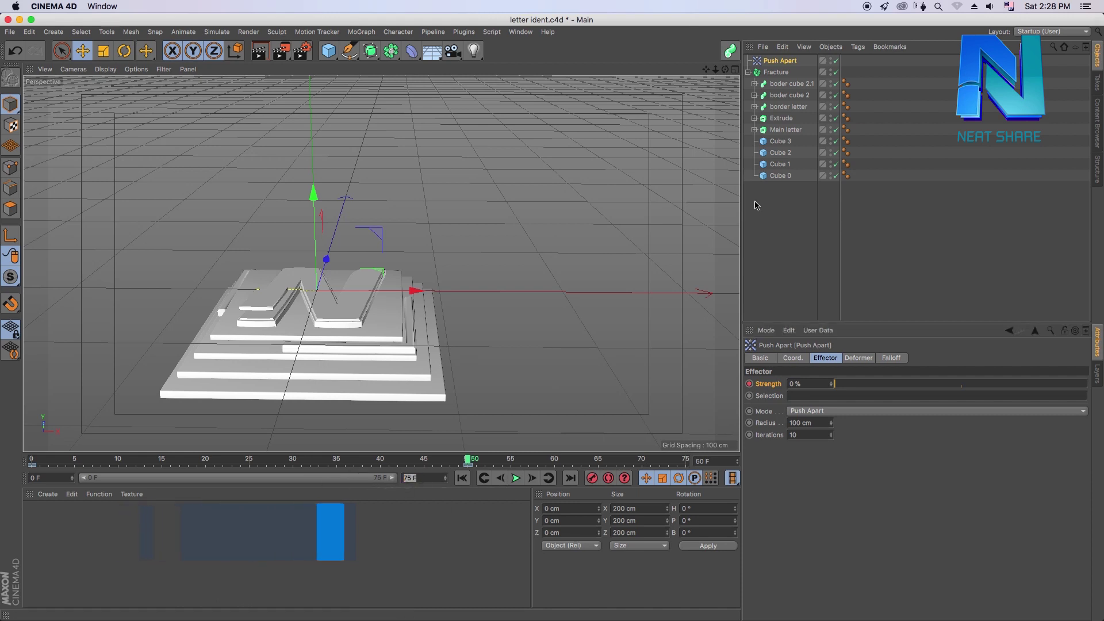
{"action": "type", "text": "125"}
{"action": "key", "text": "Return"}
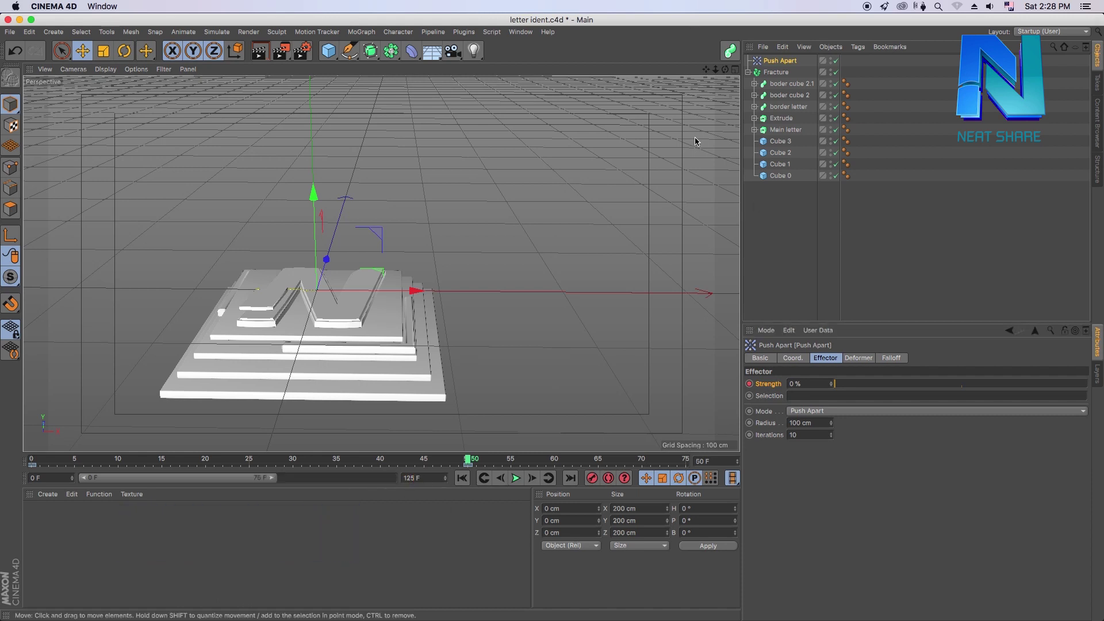
{"action": "left_click_drag", "start_coordinate": [273, 478], "coordinate": [406, 497]}
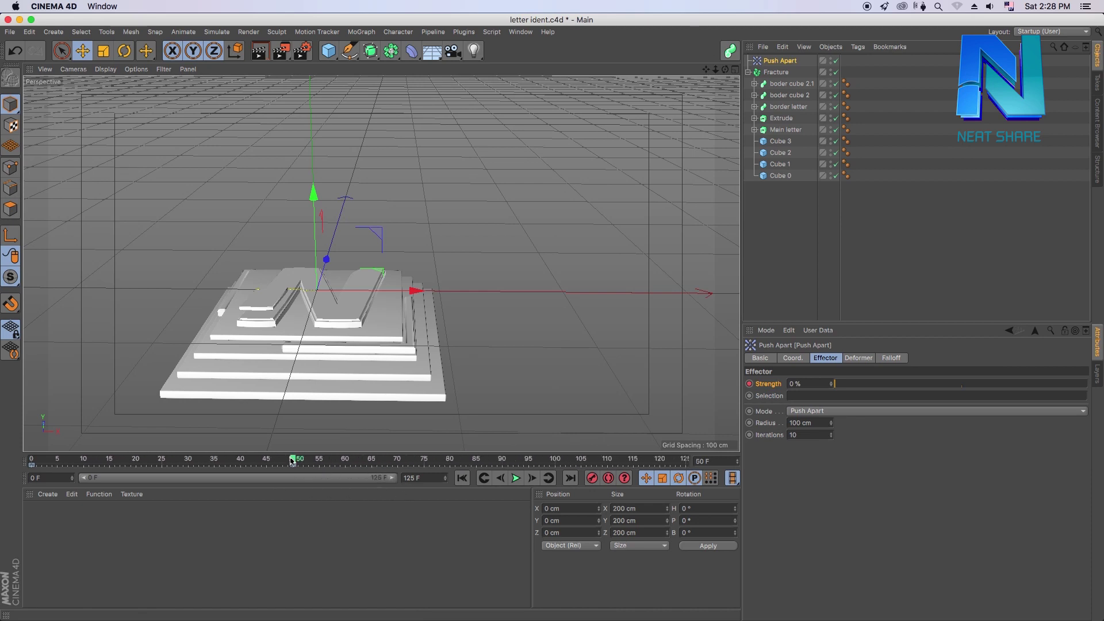
{"action": "left_click_drag", "start_coordinate": [292, 462], "coordinate": [31, 461]}
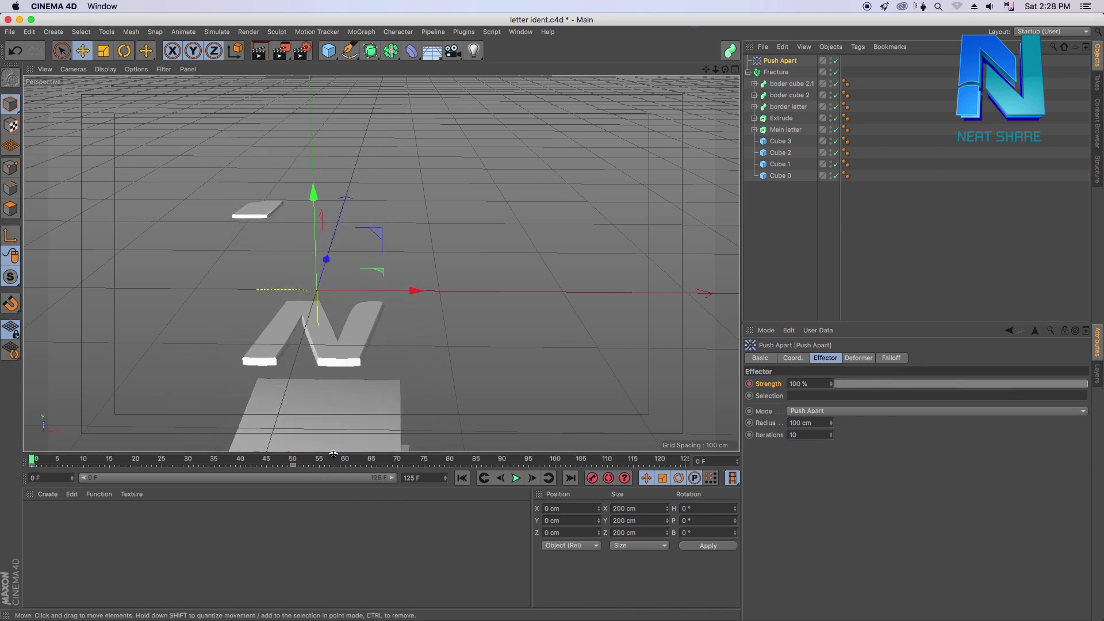
{"action": "left_click", "coordinate": [516, 479]}
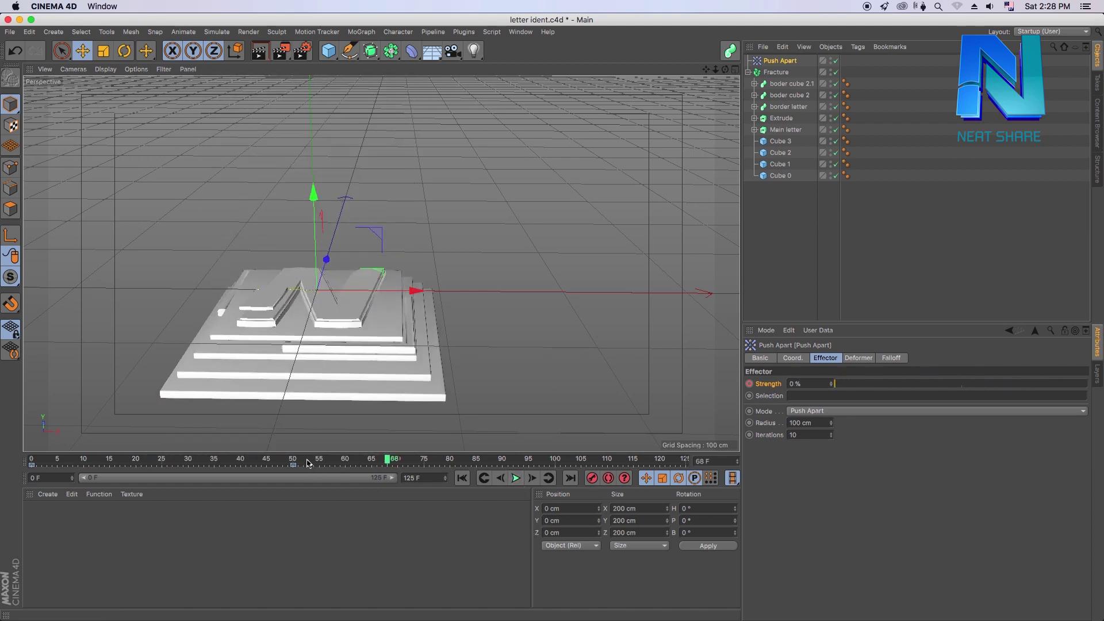
- Replay the reassembly from frame 0, deselect Push Apart and collapse Fracture's children
{"action": "left_click_drag", "start_coordinate": [308, 463], "coordinate": [31, 462]}
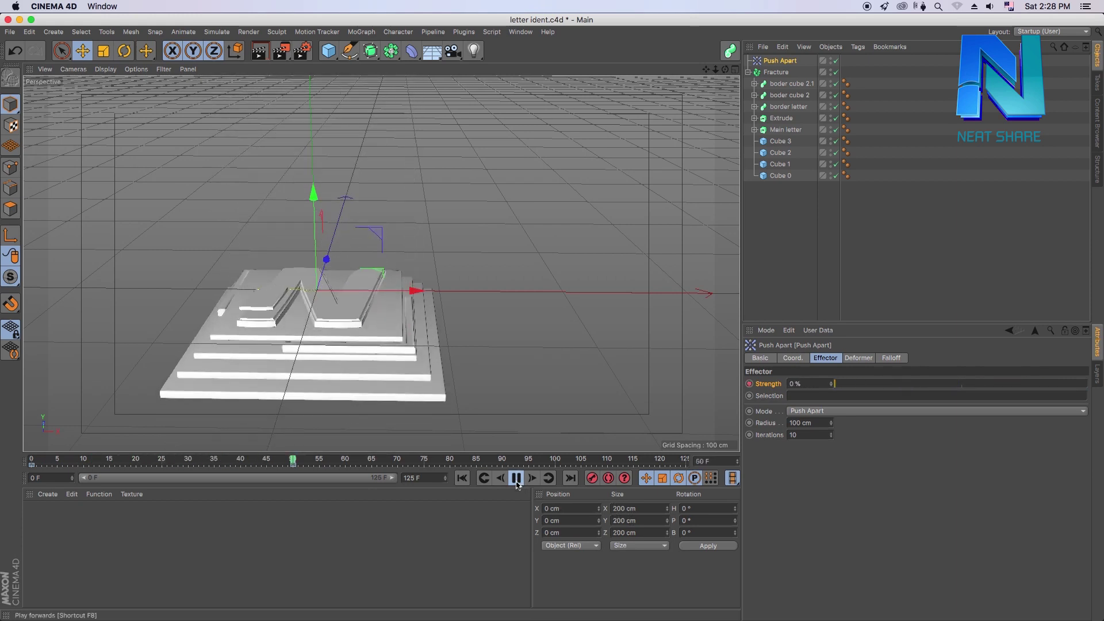
{"action": "left_click", "coordinate": [752, 61]}
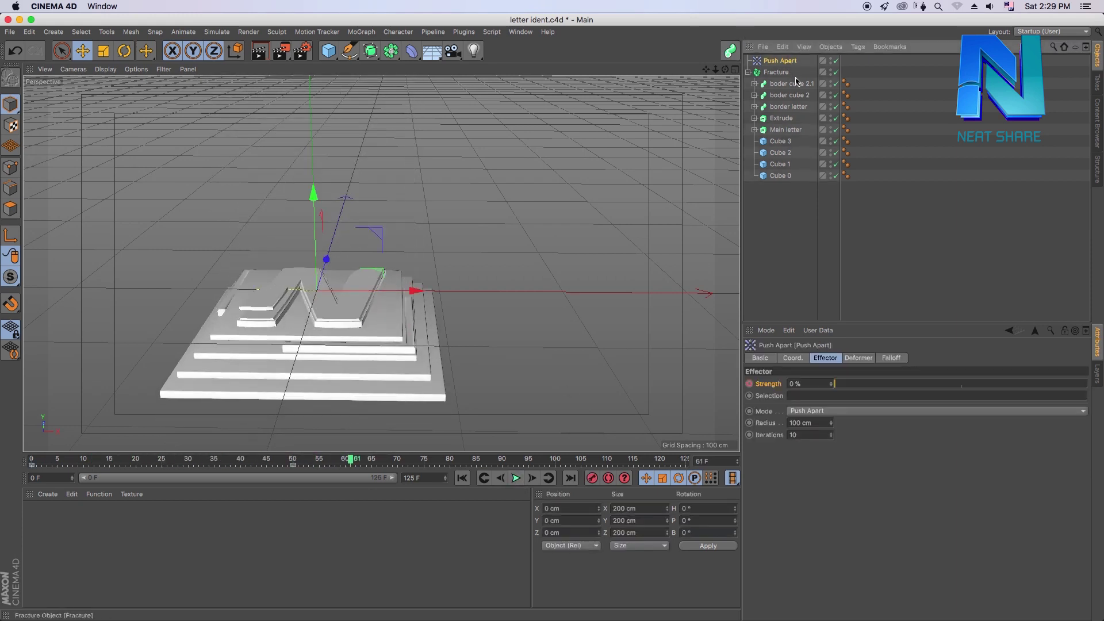
{"action": "left_click", "coordinate": [804, 238]}
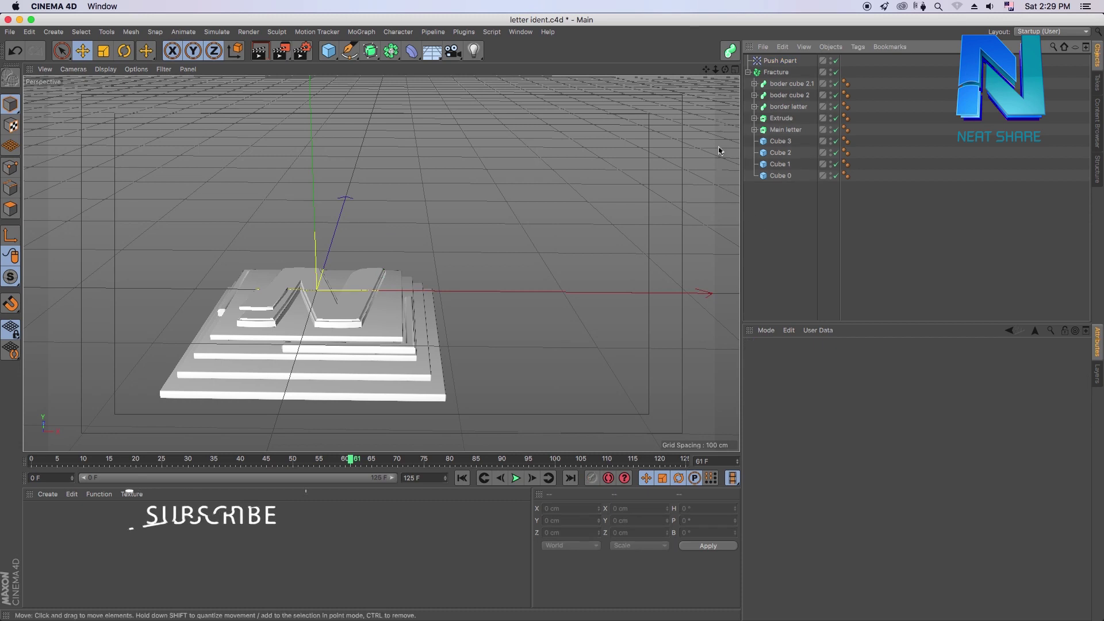
{"action": "left_click", "coordinate": [747, 73]}
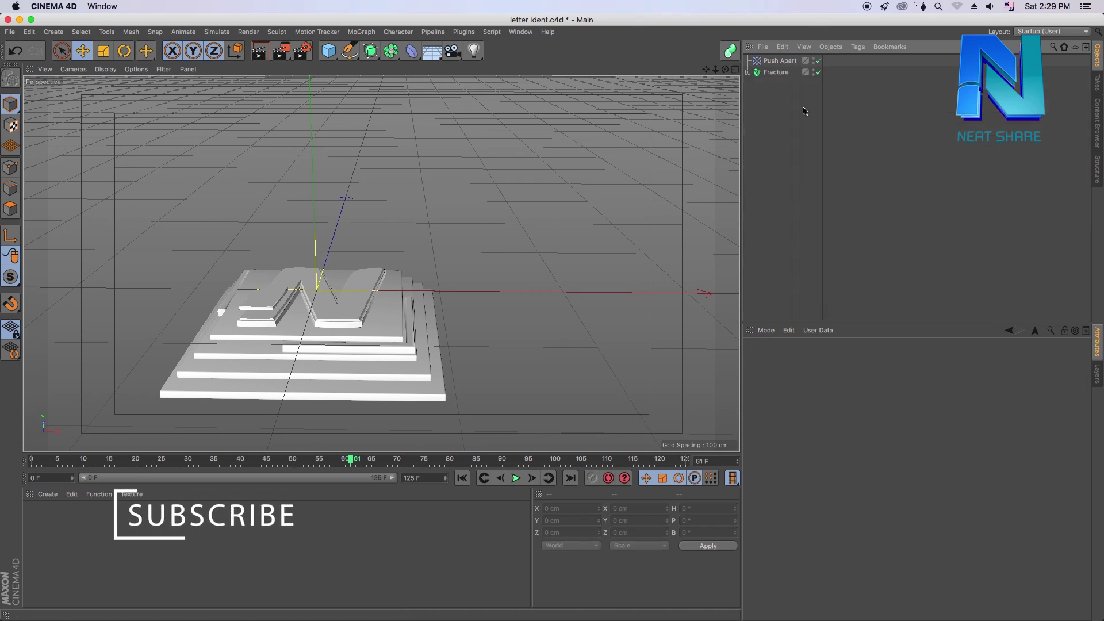
- Add a Camera, view through it, and set its lens to Super Wide (15 mm)
{"action": "left_click", "coordinate": [455, 59]}
{"action": "left_click", "coordinate": [498, 68]}
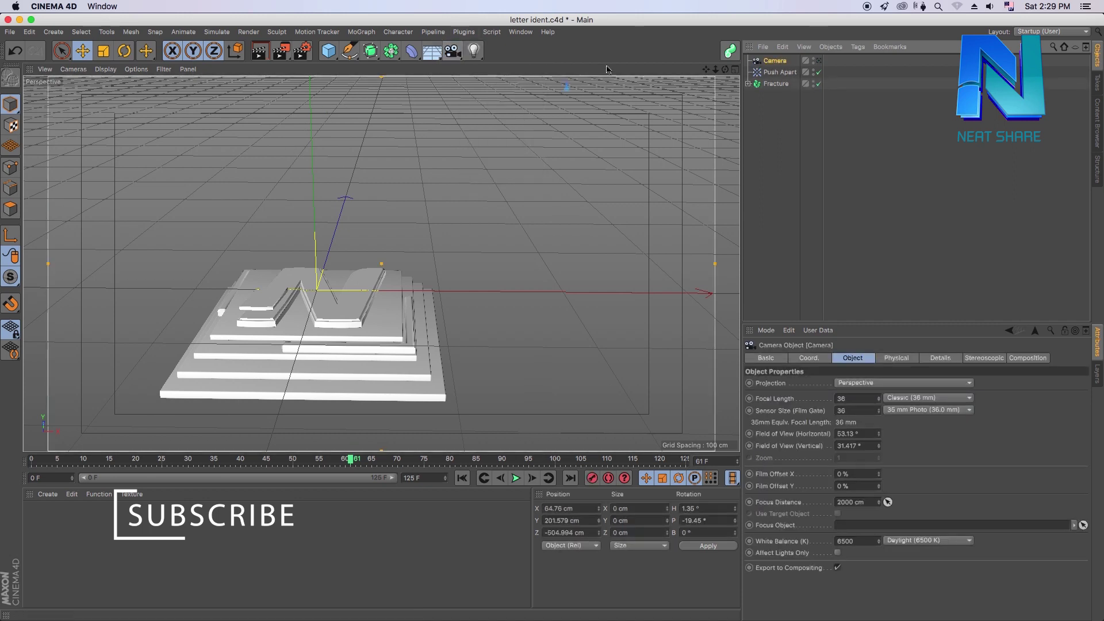
{"action": "left_click", "coordinate": [819, 61]}
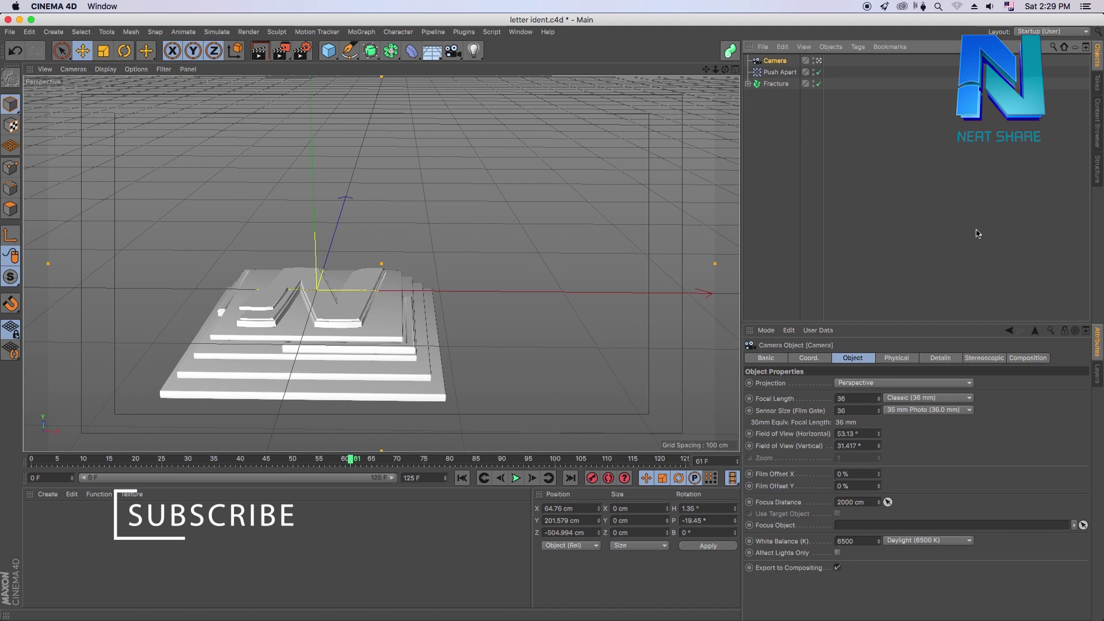
{"action": "left_click", "coordinate": [900, 403]}
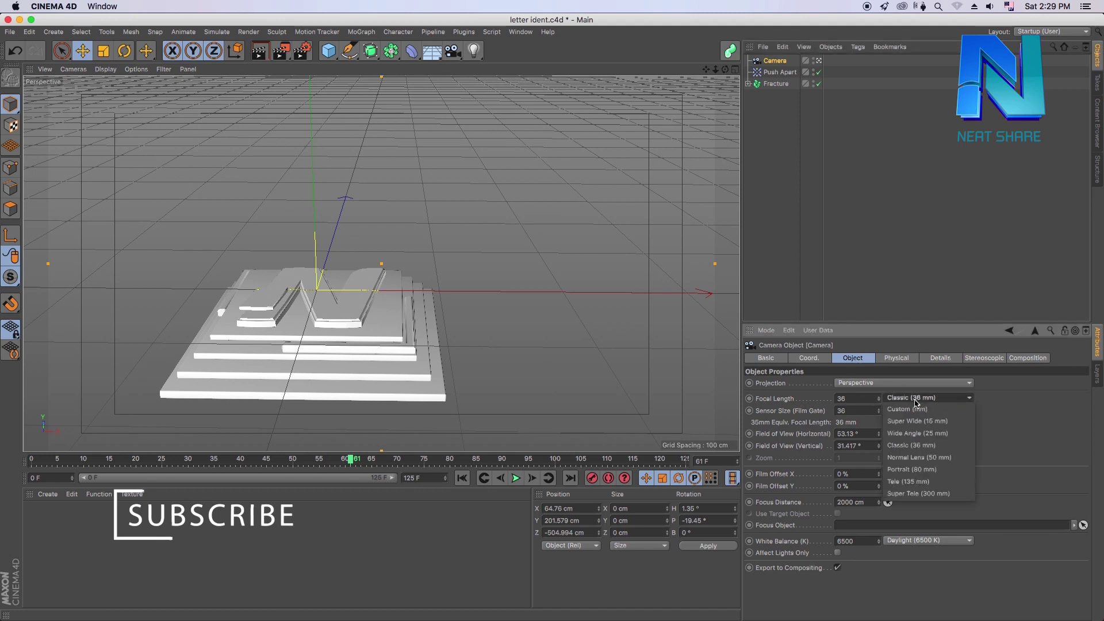
{"action": "left_click", "coordinate": [937, 426]}
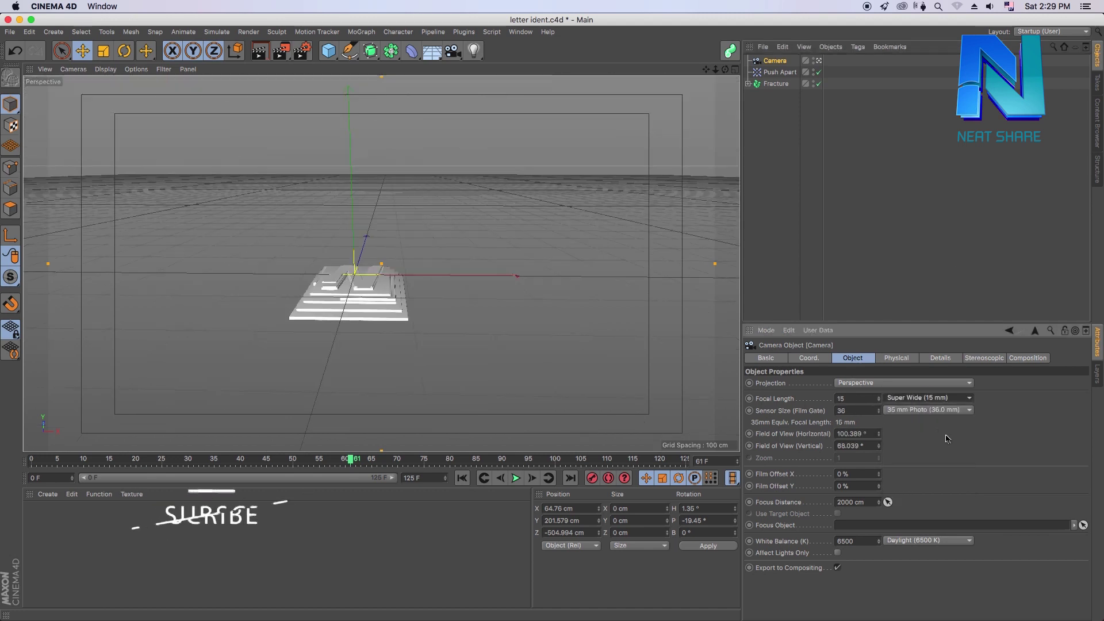
- Dolly the camera closer to the letter and return to frame 0
{"action": "mouse_move", "coordinate": [716, 70]}
{"action": "left_mouse_down"}
{"action": "mouse_move", "coordinate": [731, 60]}
{"action": "mouse_move", "coordinate": [728, 76]}
{"action": "mouse_move", "coordinate": [701, 65]}
{"action": "mouse_move", "coordinate": [711, 63]}
{"action": "left_mouse_up"}
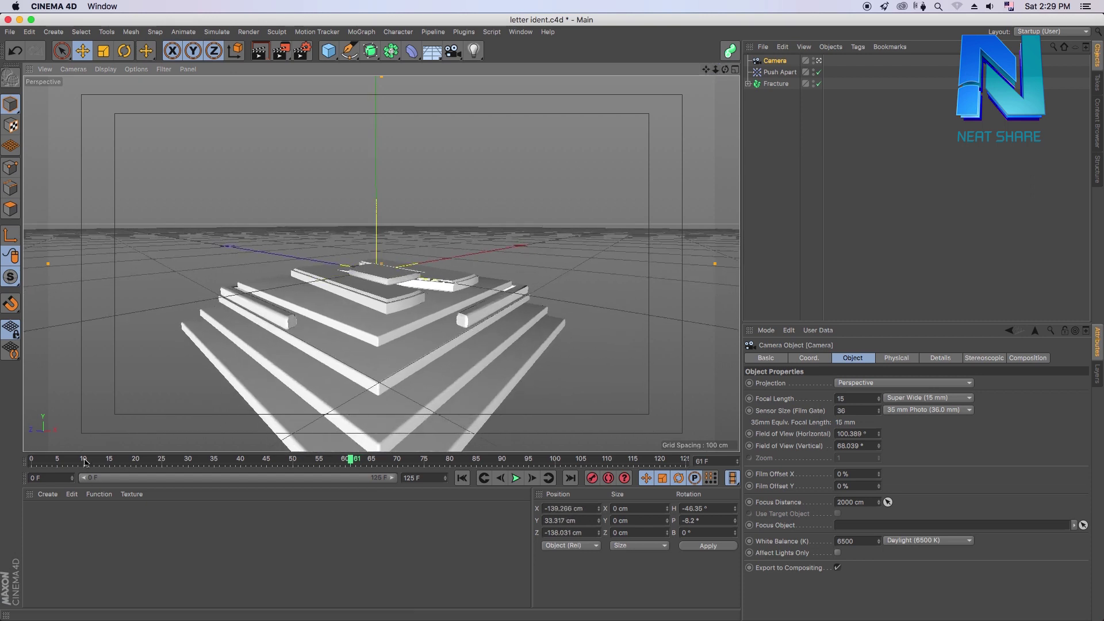
{"action": "left_click", "coordinate": [67, 460]}
{"action": "left_click_drag", "start_coordinate": [67, 460], "coordinate": [29, 463]}
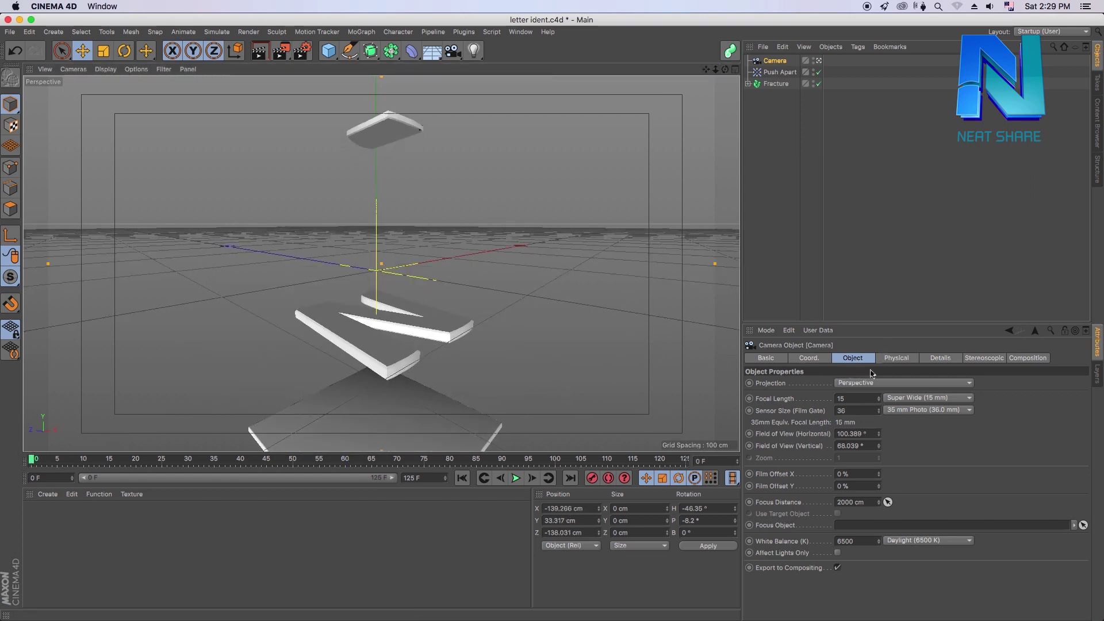
- Show the Camera's Coord. settings, briefly check Push Apart, then reselect the Camera
{"action": "left_click", "coordinate": [808, 359]}
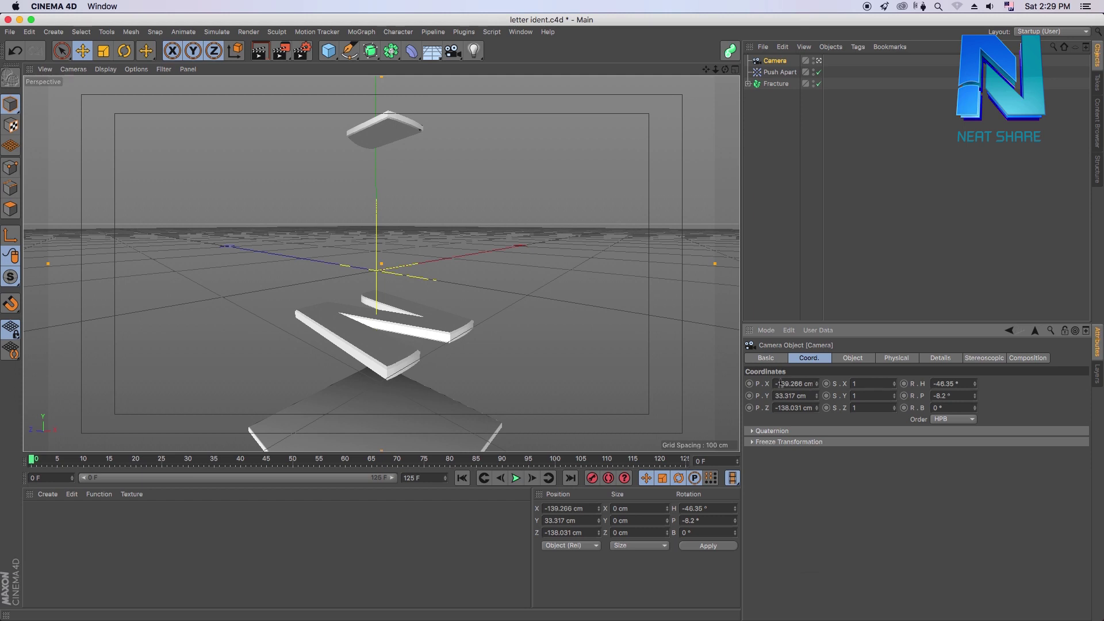
{"action": "left_click", "coordinate": [778, 383]}
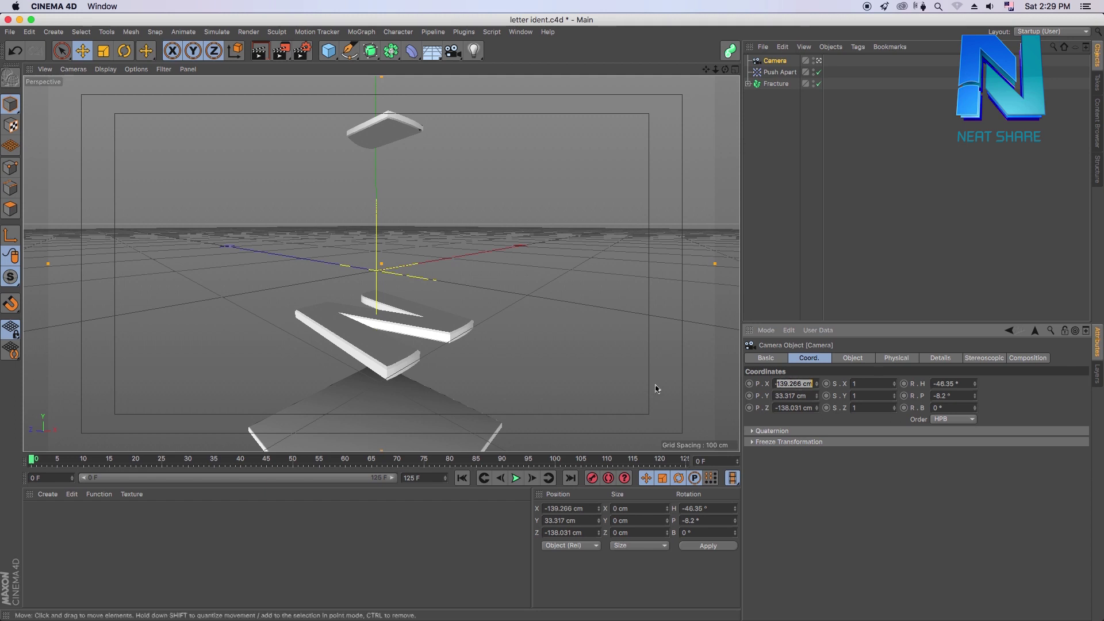
{"action": "left_click", "coordinate": [678, 151]}
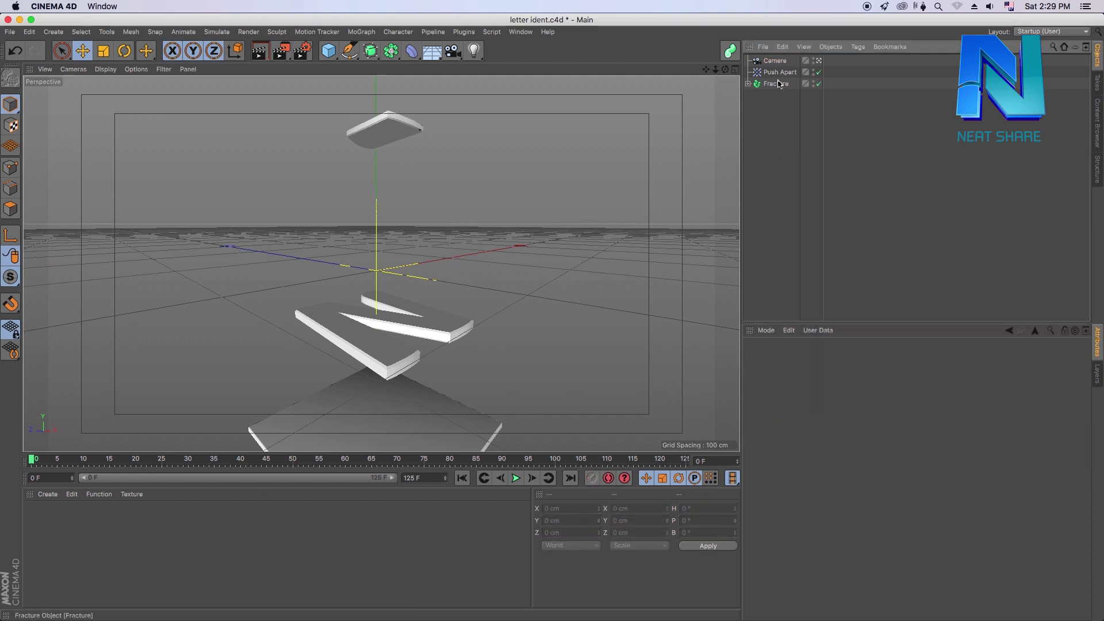
{"action": "left_click", "coordinate": [779, 72]}
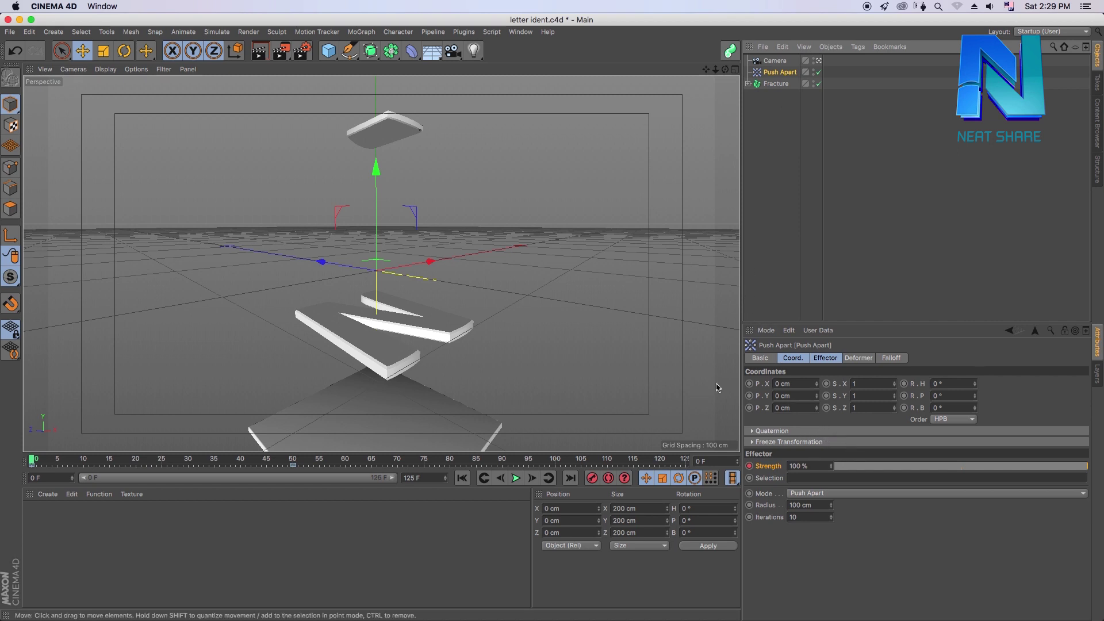
{"action": "left_click", "coordinate": [742, 104]}
{"action": "left_click", "coordinate": [775, 60]}
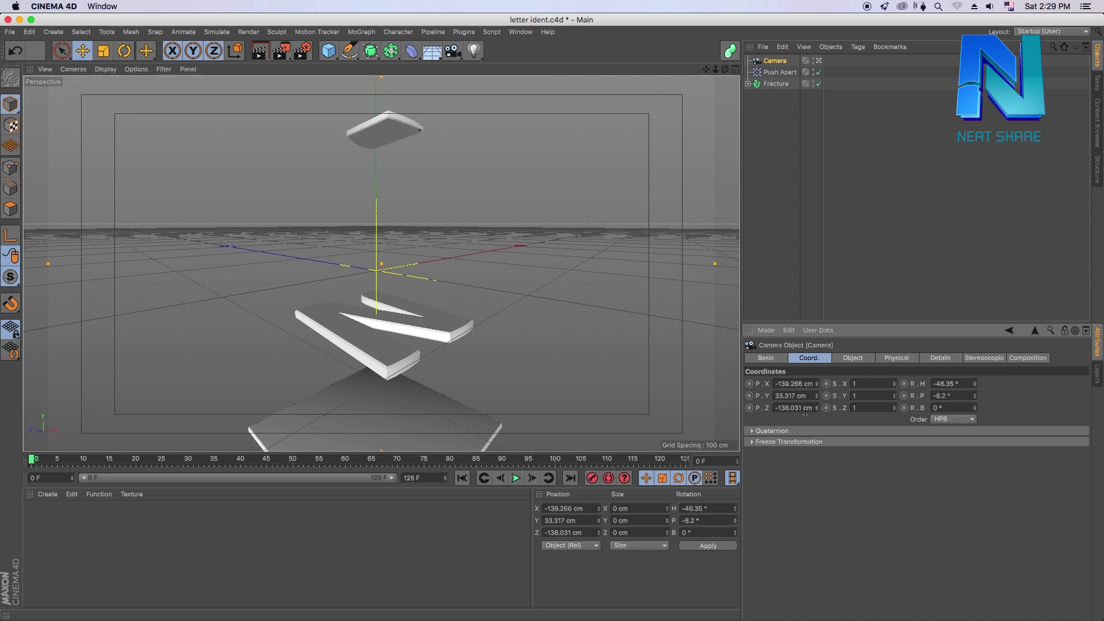
- Position the Camera at X -92.136, Y -216.461 and Z 79.678 cm
{"action": "left_click", "coordinate": [775, 384]}
{"action": "type", "text": "-92.136"}
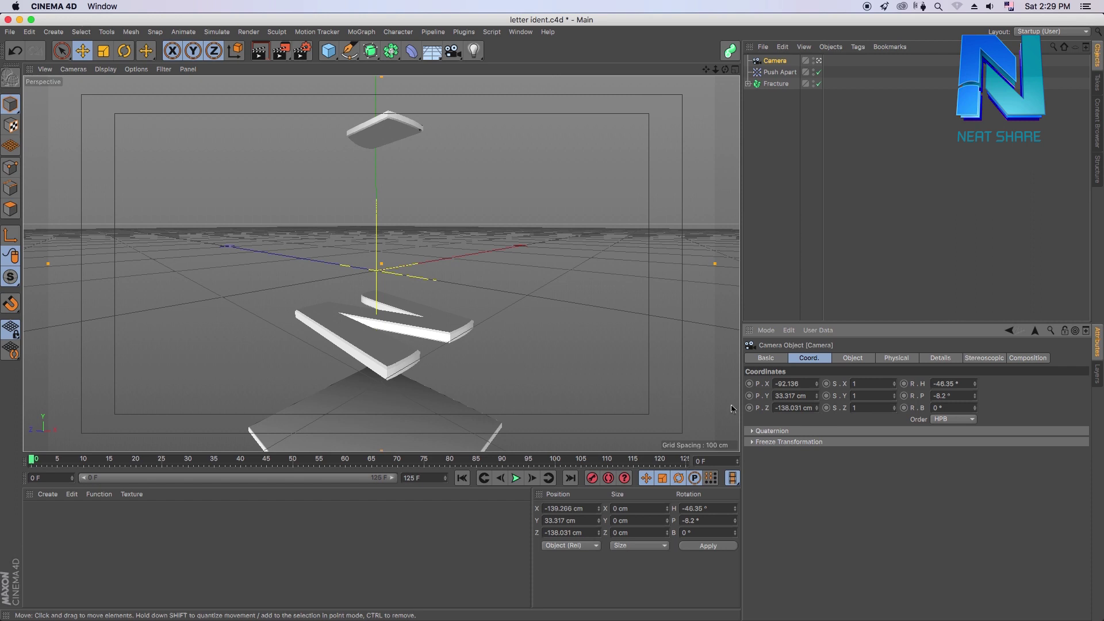
{"action": "key", "text": "Return"}
{"action": "left_click", "coordinate": [775, 396]}
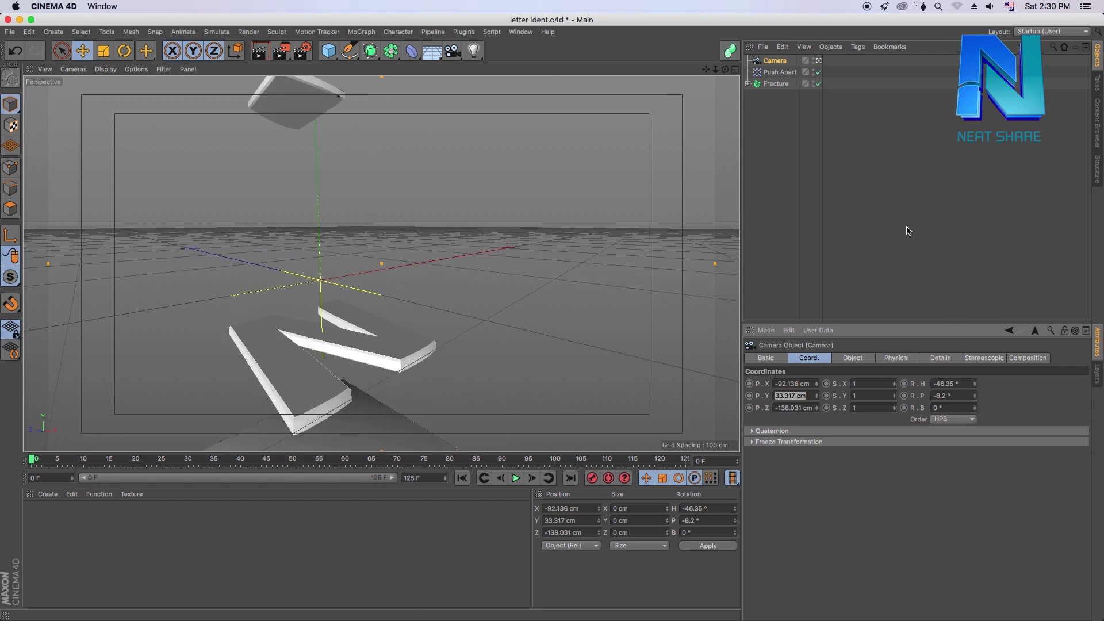
{"action": "type", "text": "-"}
{"action": "type", "text": "210"}
{"action": "key", "text": "Tab"}
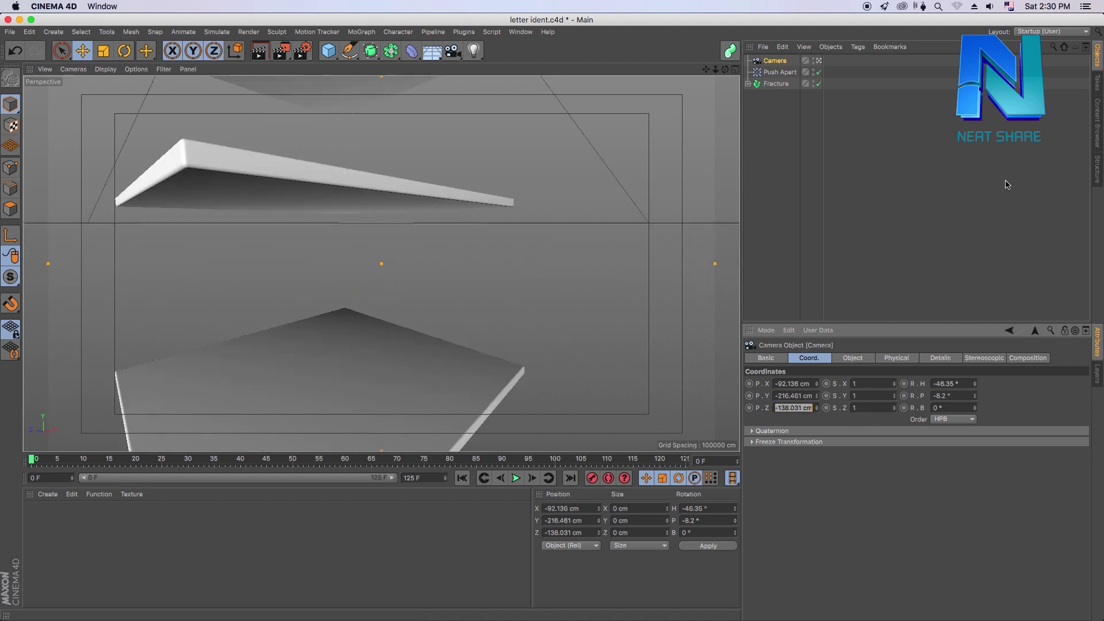
{"action": "type", "text": "798"}
{"action": "key", "text": "Return"}
- Pan the camera slightly and set its heading to -135.085°
{"action": "left_click", "coordinate": [939, 384]}
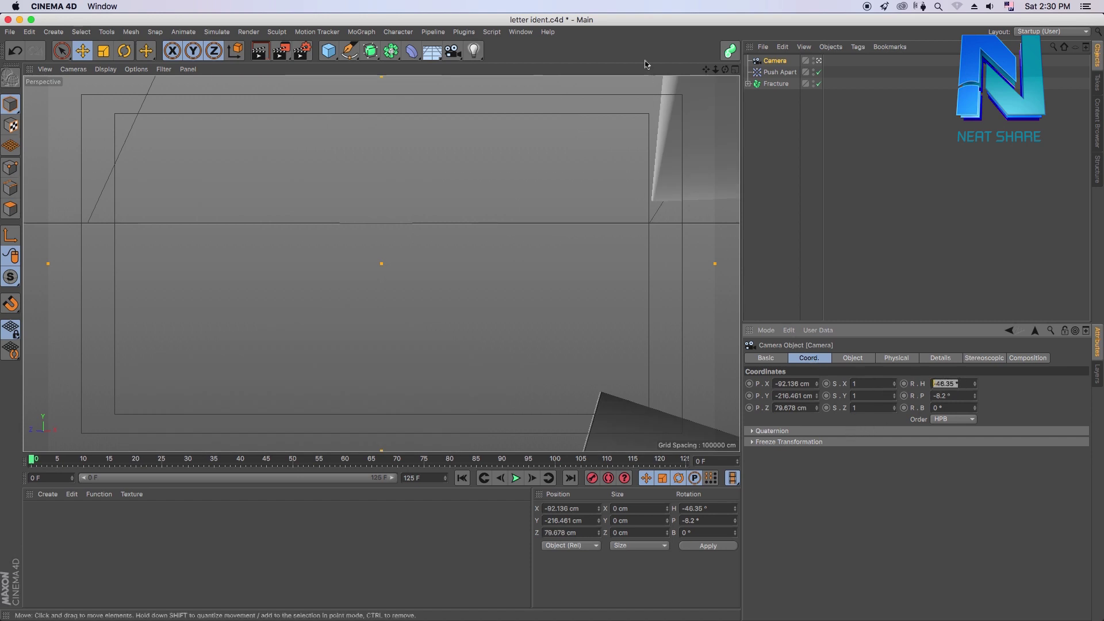
{"action": "left_click_drag", "start_coordinate": [705, 70], "coordinate": [270, 90]}
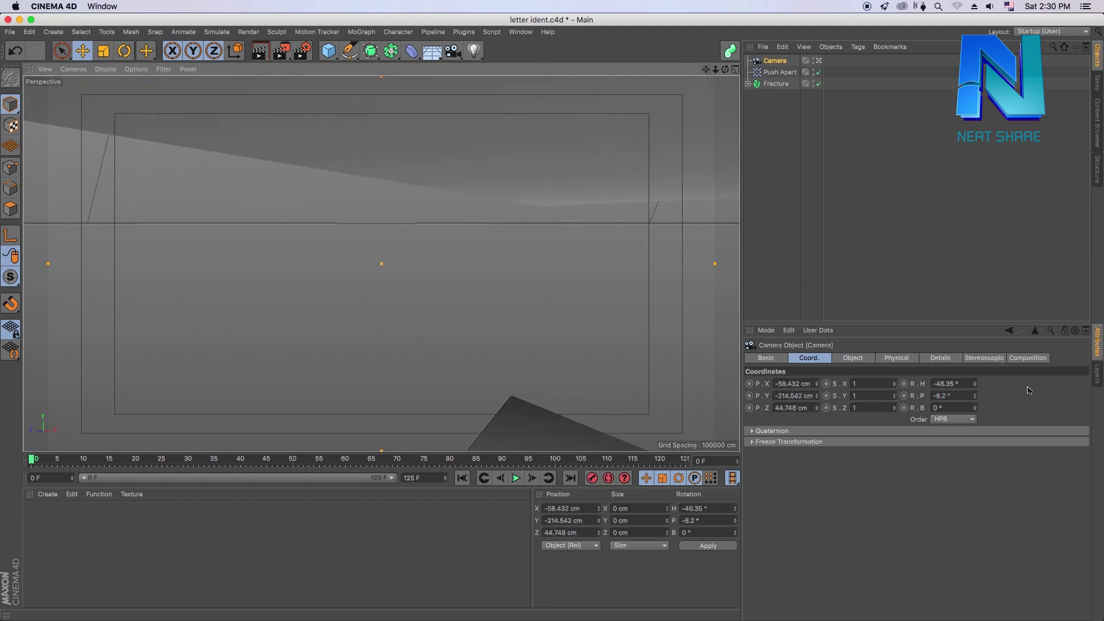
{"action": "left_click", "coordinate": [967, 383]}
{"action": "type", "text": "-135.085"}
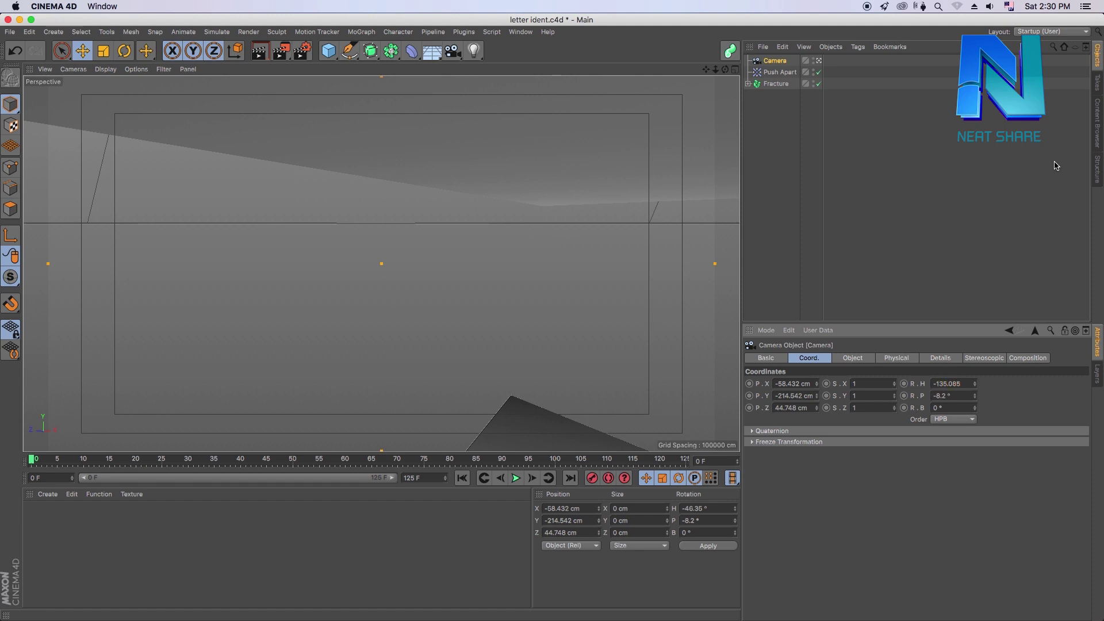
{"action": "key", "text": "Return"}
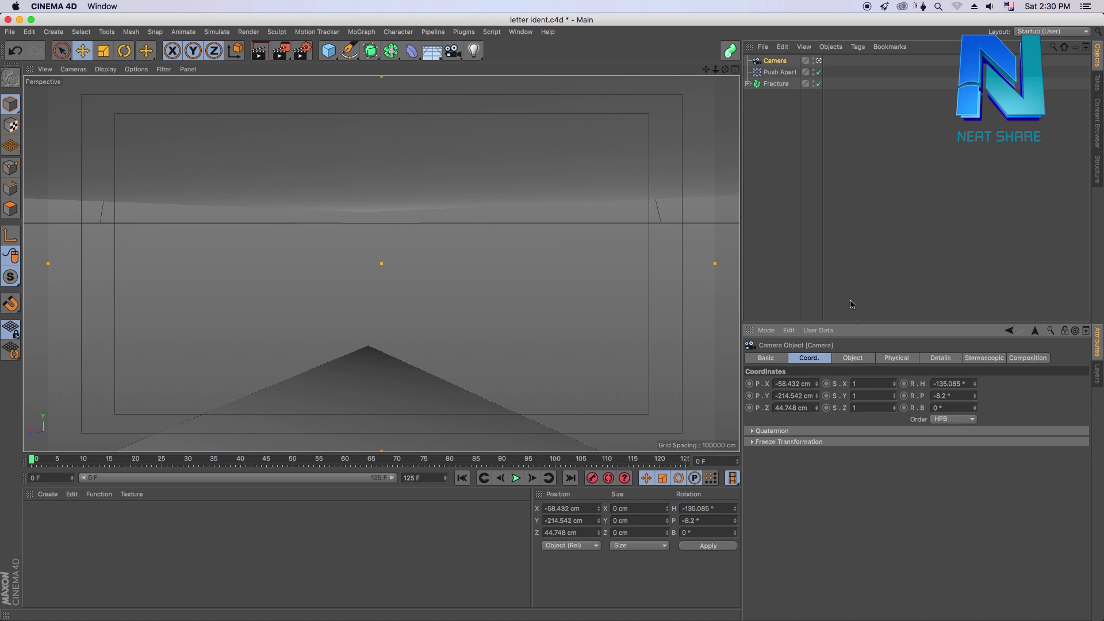
- Set the camera pitch to 20.587° and bank to 43°
{"action": "left_click", "coordinate": [960, 395]}
{"action": "type", "text": "20.58"}
{"action": "type", "text": "7"}
{"action": "key", "text": "Tab"}
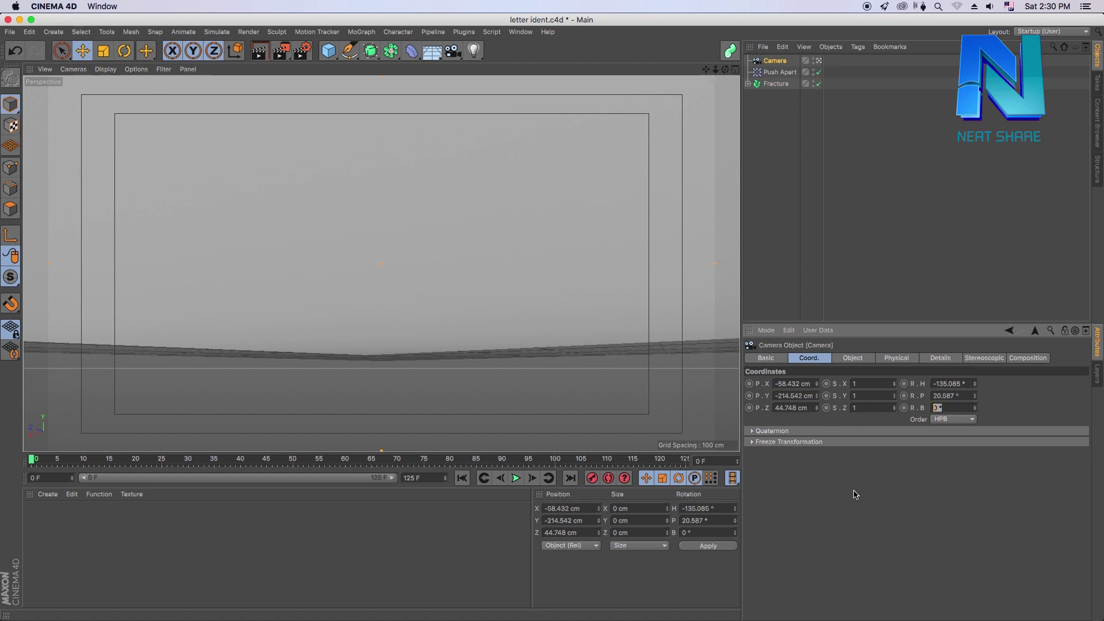
{"action": "type", "text": "43"}
{"action": "key", "text": "Return"}
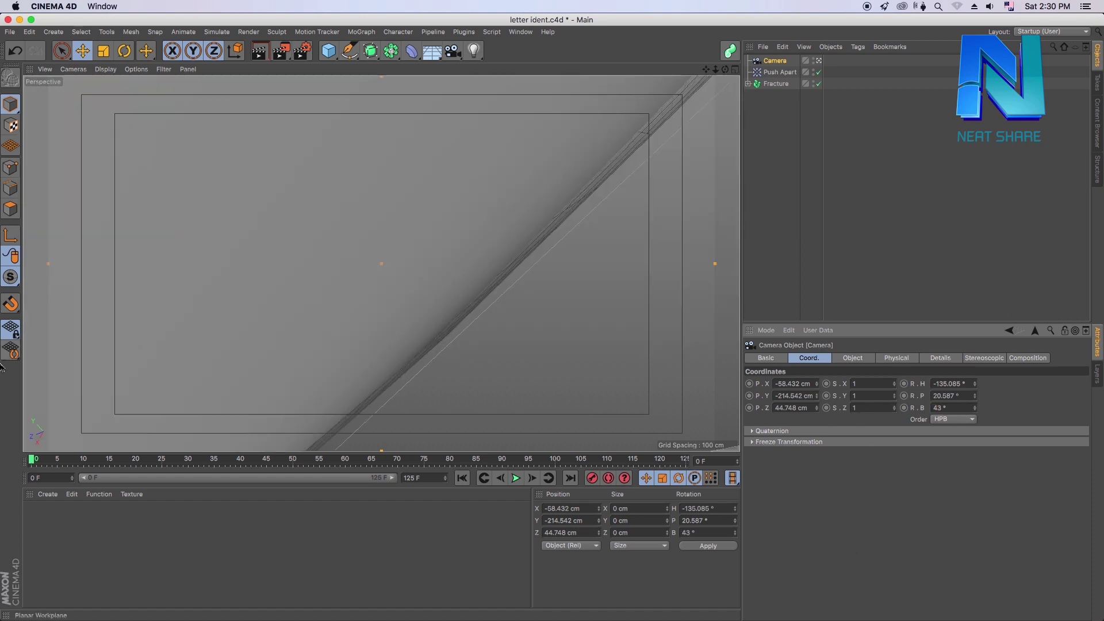
- Retype the camera position as X -92.136, Y -216.461, Z 79.678 cm
{"action": "left_click_drag", "start_coordinate": [776, 384], "coordinate": [851, 385]}
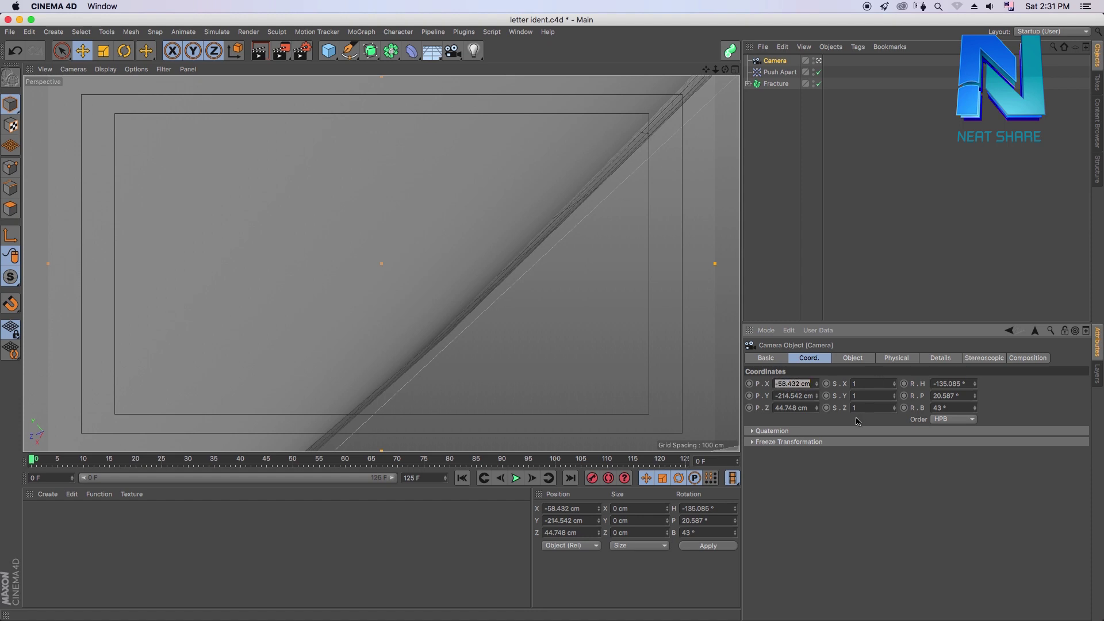
{"action": "type", "text": "-92.136"}
{"action": "key", "text": "Return"}
{"action": "left_click", "coordinate": [777, 400]}
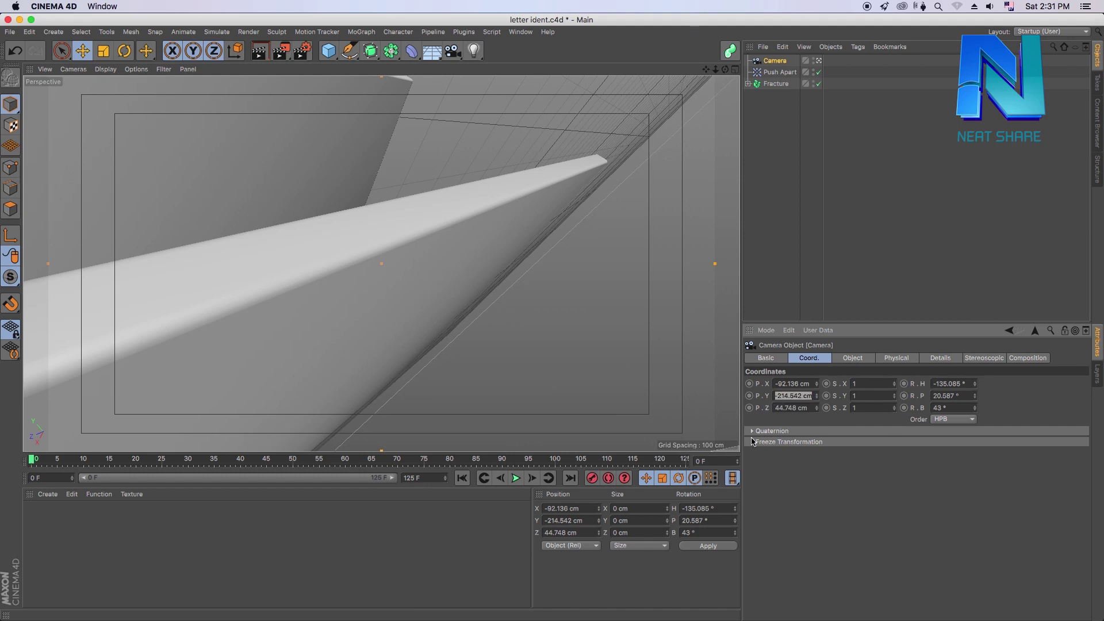
{"action": "type", "text": "-216.461"}
{"action": "key", "text": "Return"}
{"action": "left_click_drag", "start_coordinate": [775, 408], "coordinate": [874, 422]}
{"action": "type", "text": "79.678"}
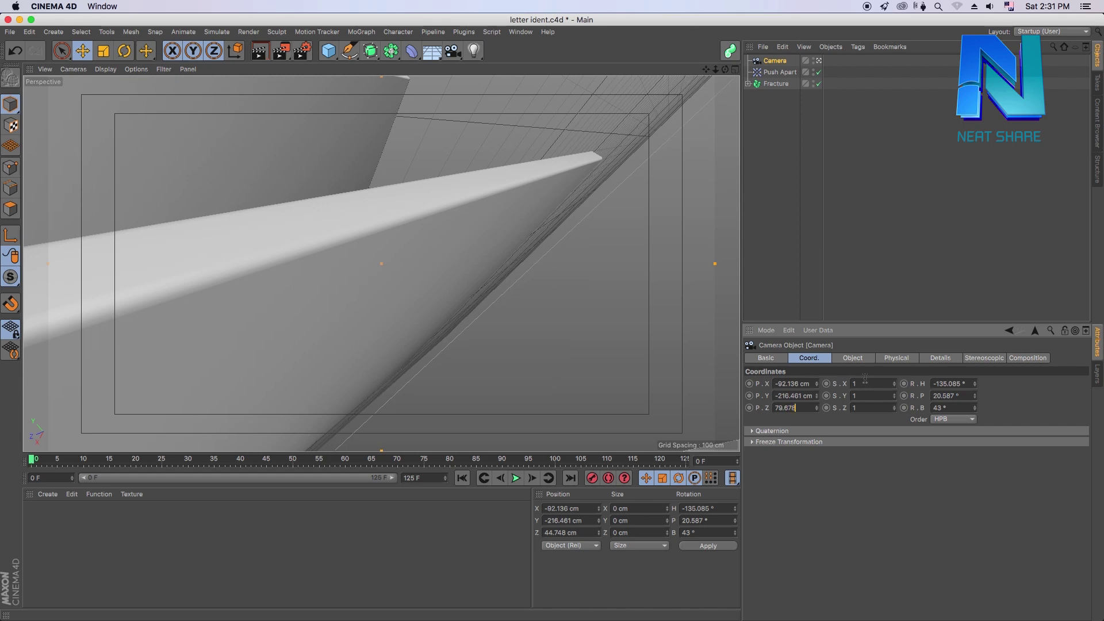
{"action": "key", "text": "Return"}
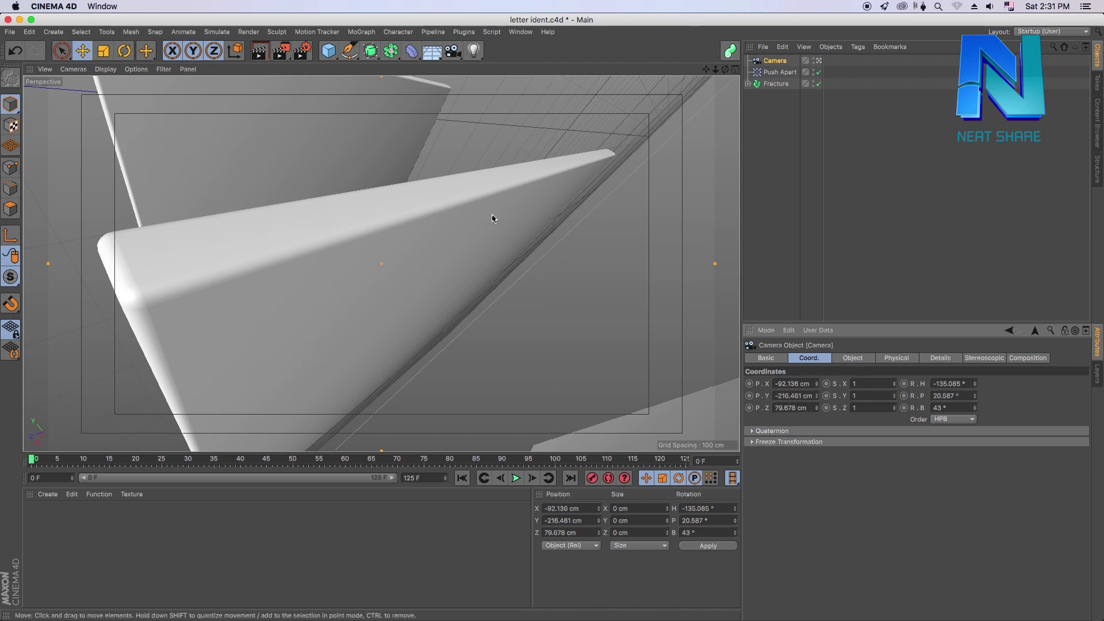
- Scrub the timeline back to frame 0 and reselect the Camera
{"action": "left_click_drag", "start_coordinate": [85, 460], "coordinate": [8, 460]}
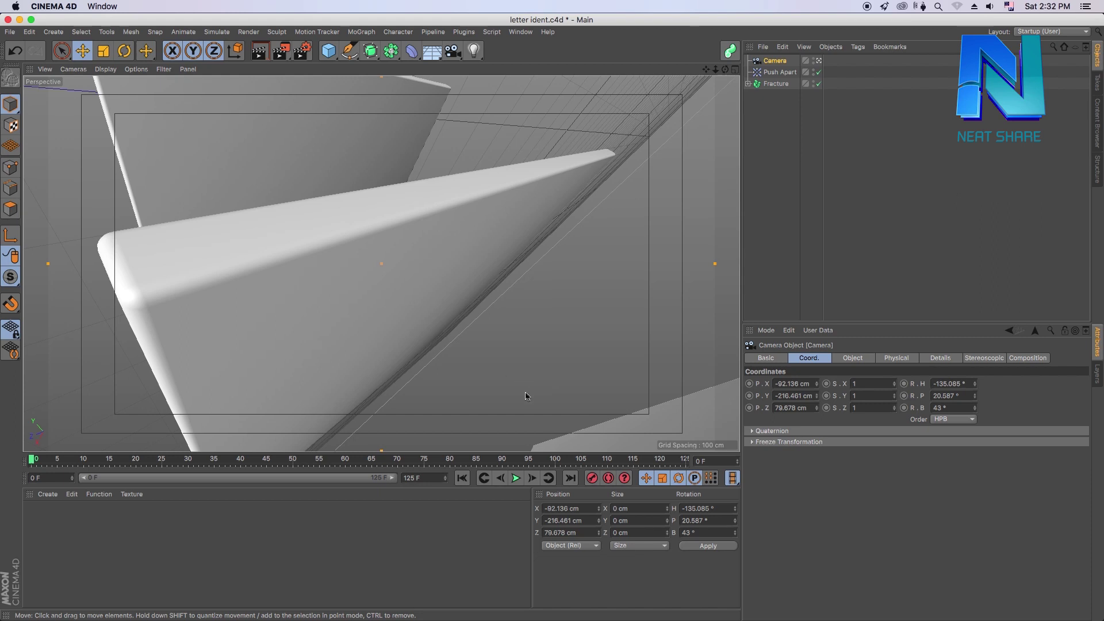
{"action": "left_click", "coordinate": [783, 115]}
{"action": "left_click", "coordinate": [776, 62]}
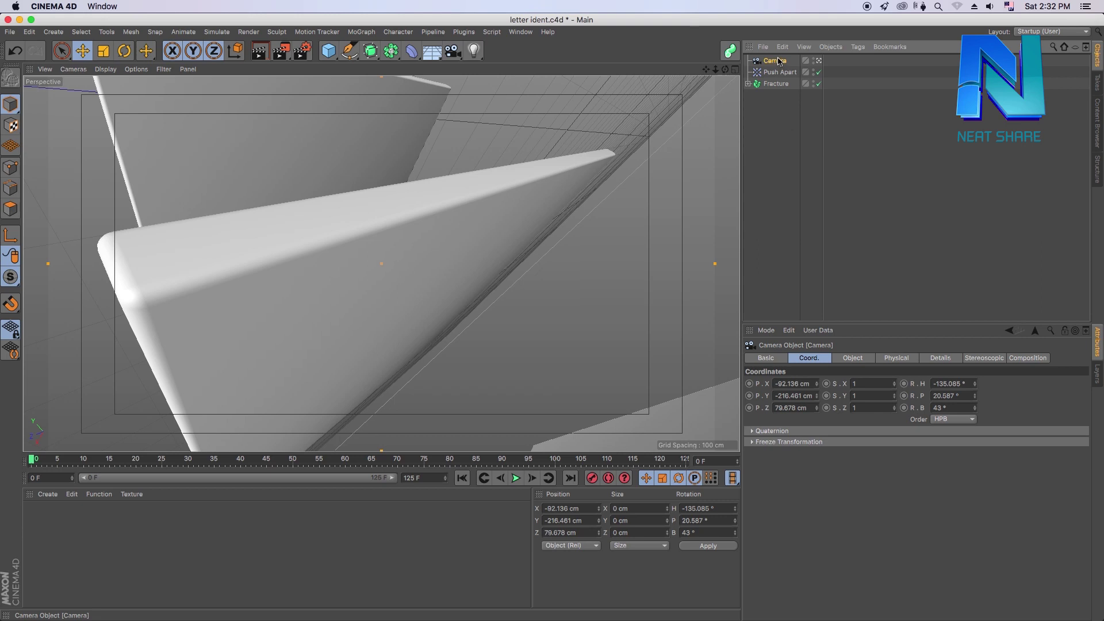
- Duplicate the camera as Camera.1 at X -83.748, Y -126.694, Z -136.674 cm
{"action": "left_click_drag", "start_coordinate": [781, 59], "coordinate": [779, 58], "text": "ctrl"}
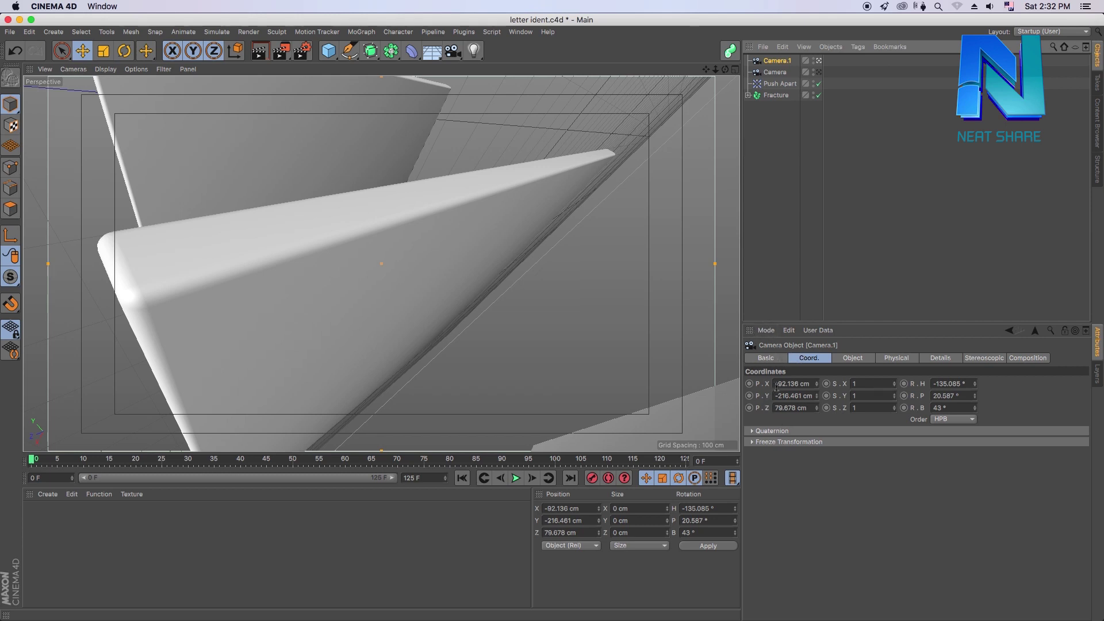
{"action": "left_click", "coordinate": [793, 384]}
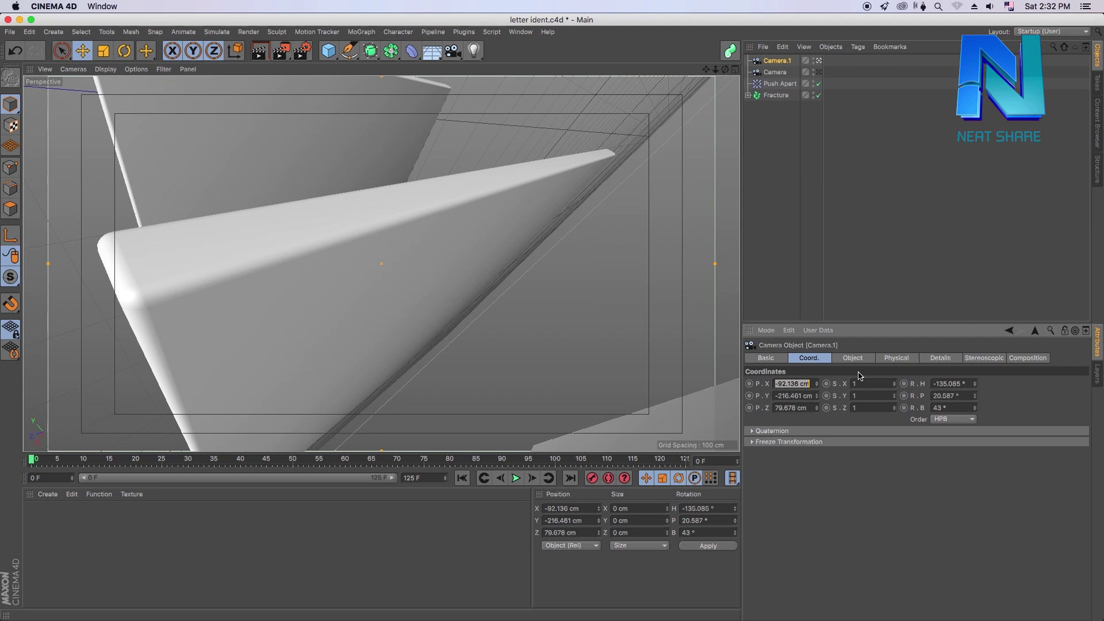
{"action": "type", "text": "-"}
{"action": "type", "text": "83"}
{"action": "key", "text": "Tab"}
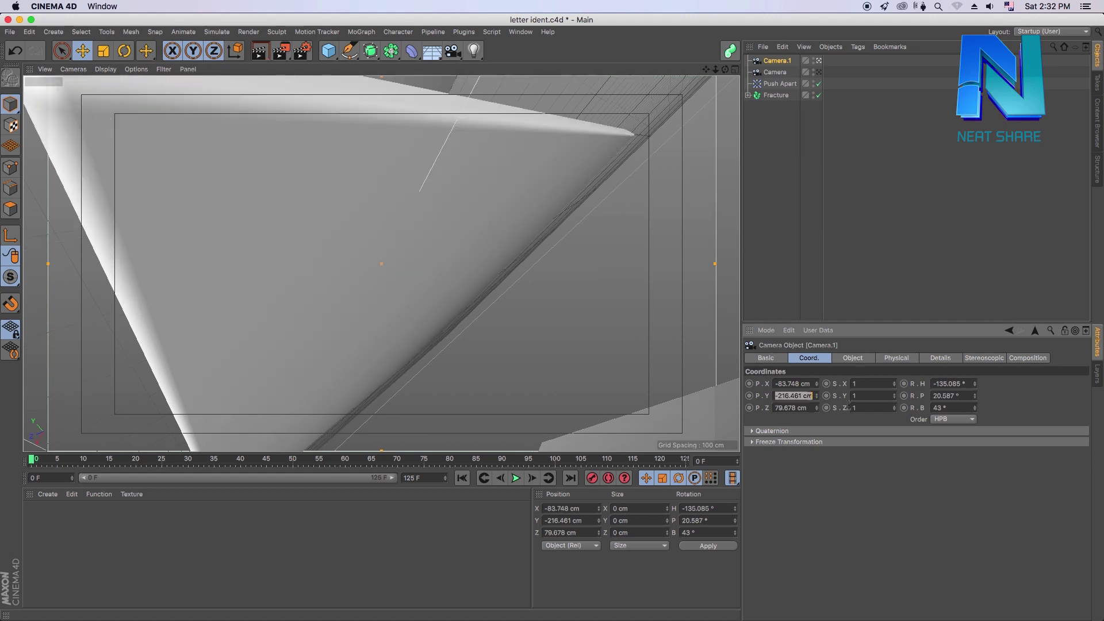
{"action": "type", "text": "-126.694"}
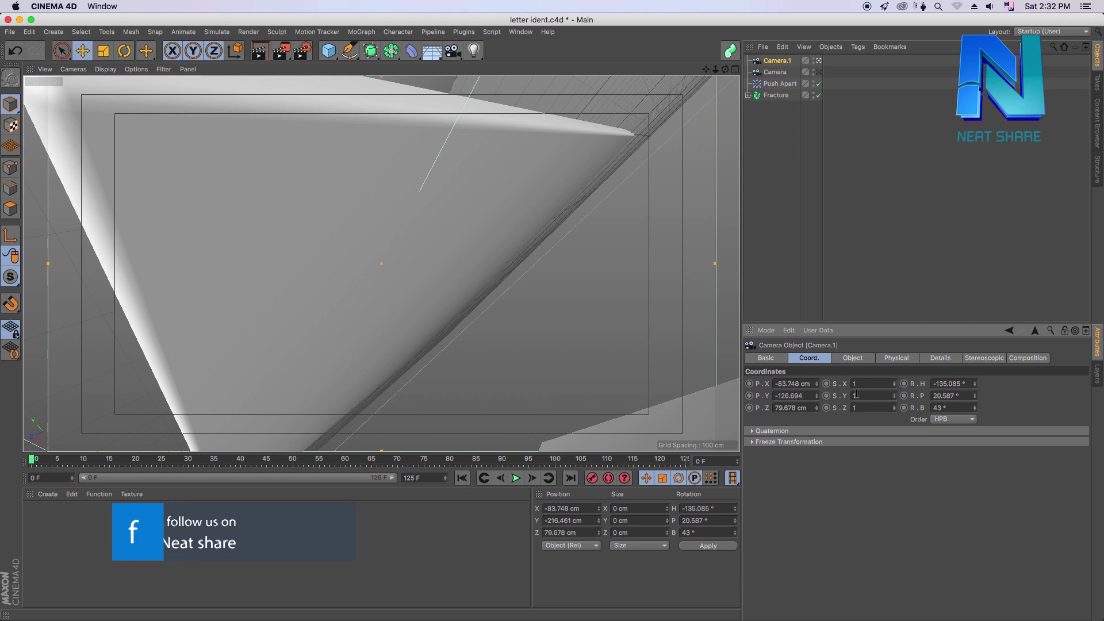
{"action": "key", "text": "Tab"}
{"action": "key", "text": "BackSpace"}
{"action": "type", "text": "-136.674"}
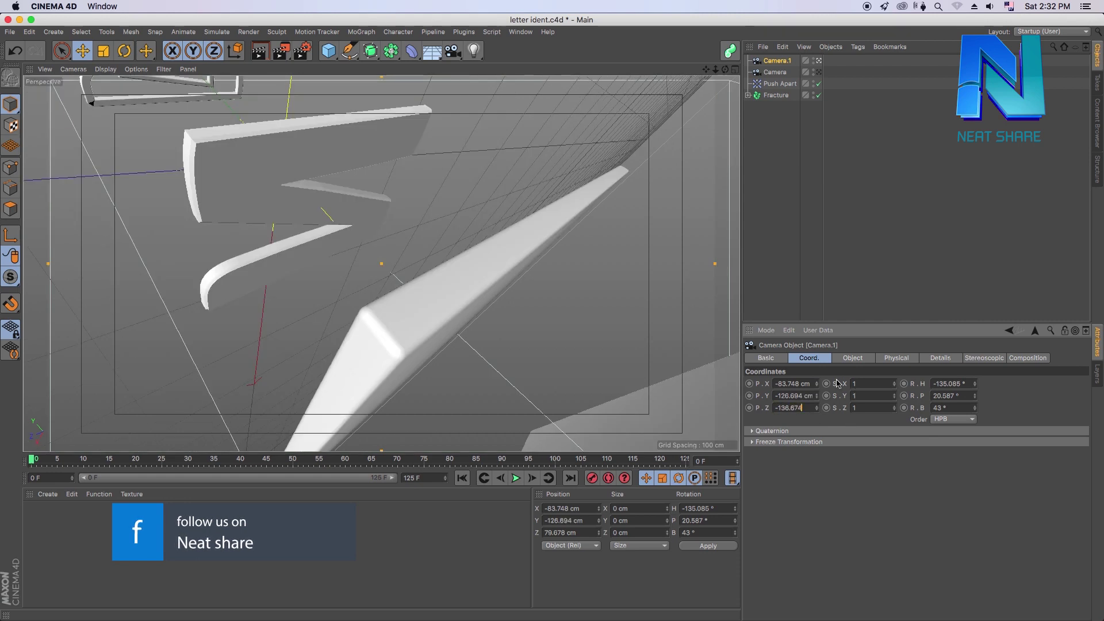
{"action": "key", "text": "Return"}
- Rotate Camera.1 to H -32.514°, P 2.329°, B 16°
{"action": "double_click", "coordinate": [952, 382]}
{"action": "type", "text": "-32.514"}
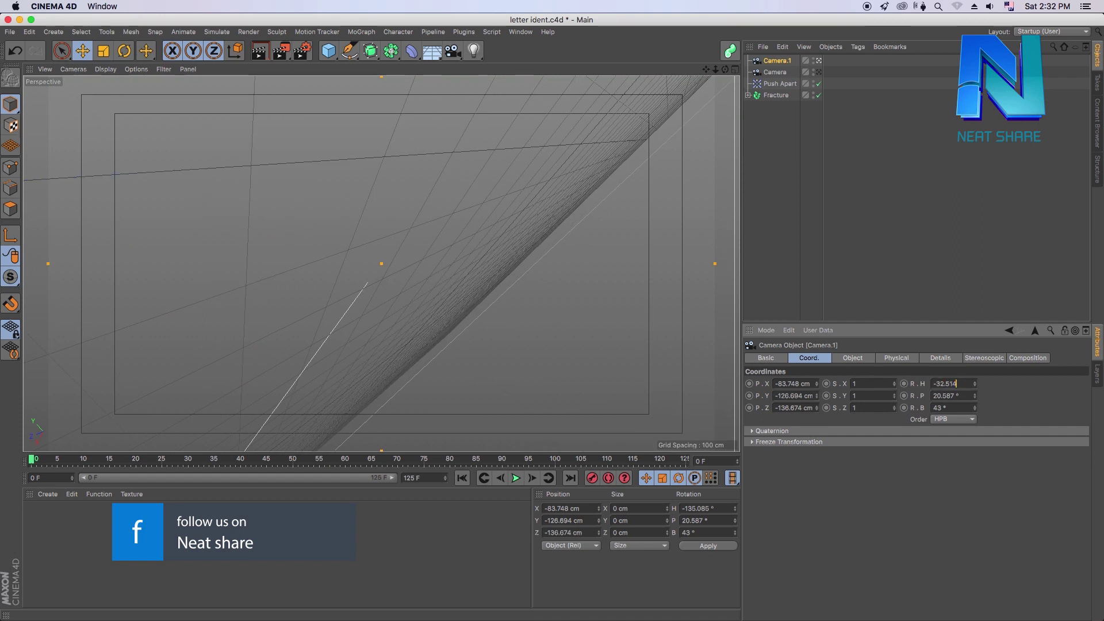
{"action": "key", "text": "Tab"}
{"action": "type", "text": "2."}
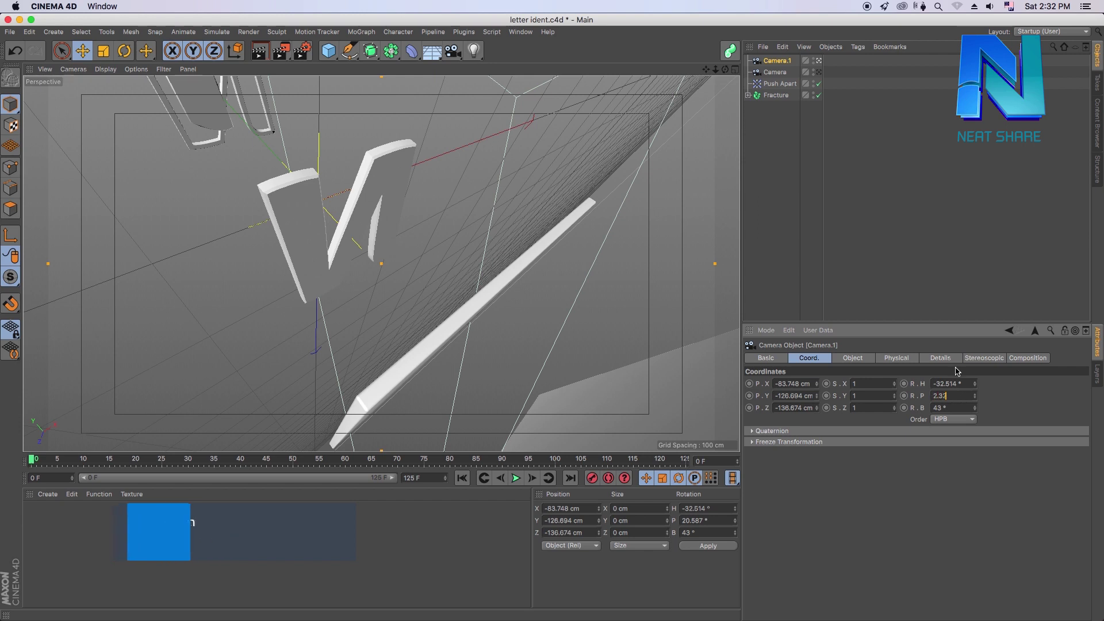
{"action": "type", "text": "329"}
{"action": "key", "text": "Tab"}
{"action": "type", "text": "16"}
{"action": "key", "text": "Return"}
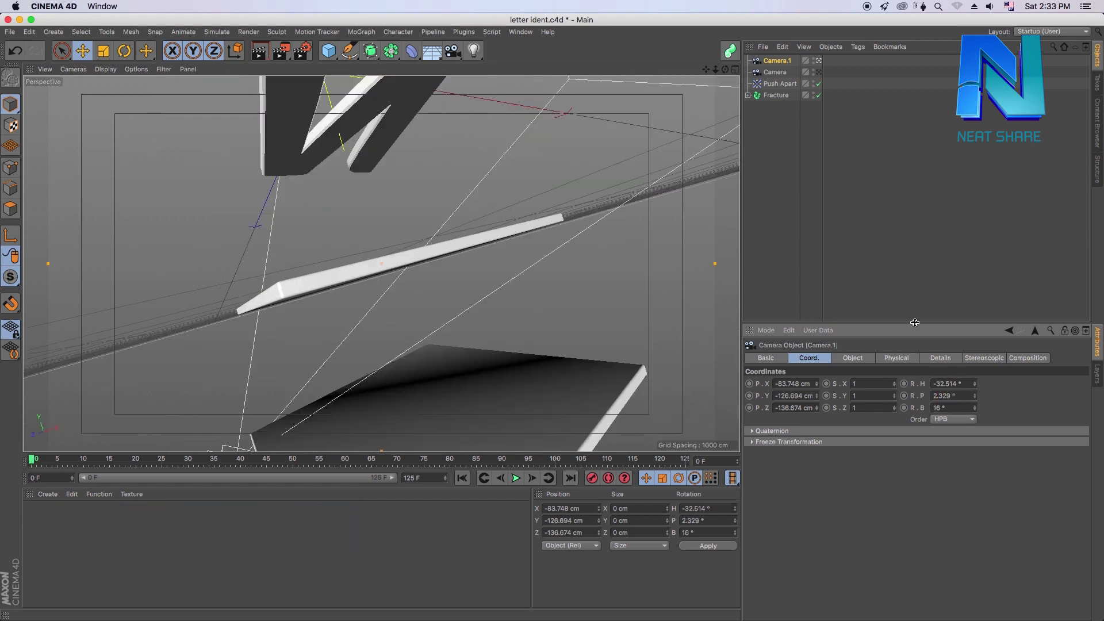
- Copy and paste Camera.1 to create Camera.2
{"action": "left_click", "coordinate": [777, 60]}
{"action": "key", "text": "ctrl+c"}
{"action": "key", "text": "ctrl+v"}
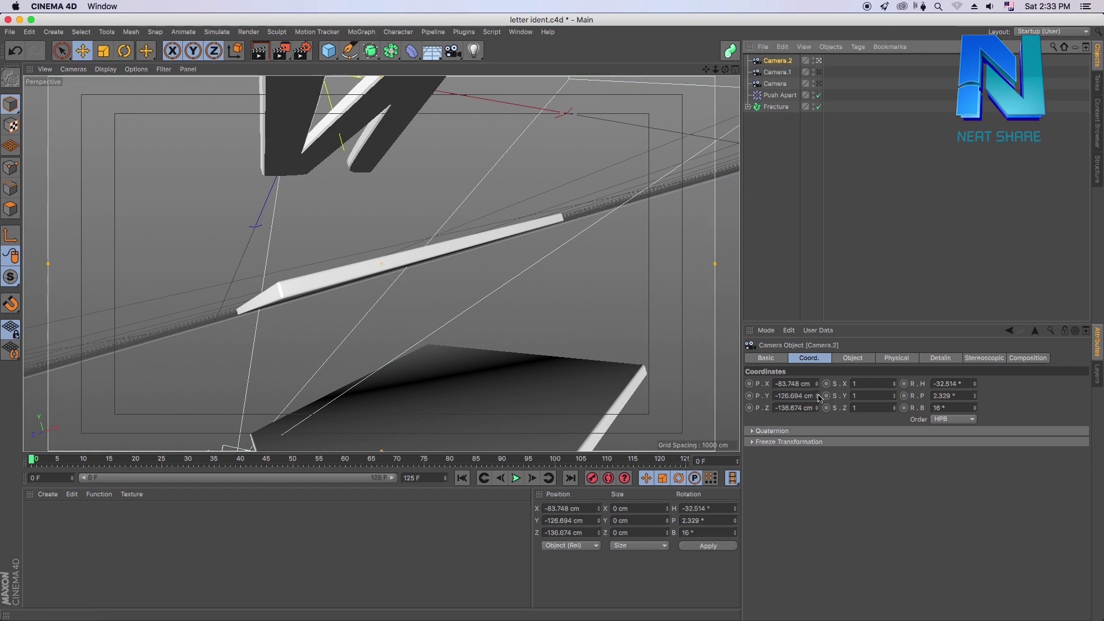
- Move Camera.2 to X 6.232, Y -30.923, Z -215.484 cm
{"action": "left_click", "coordinate": [804, 384]}
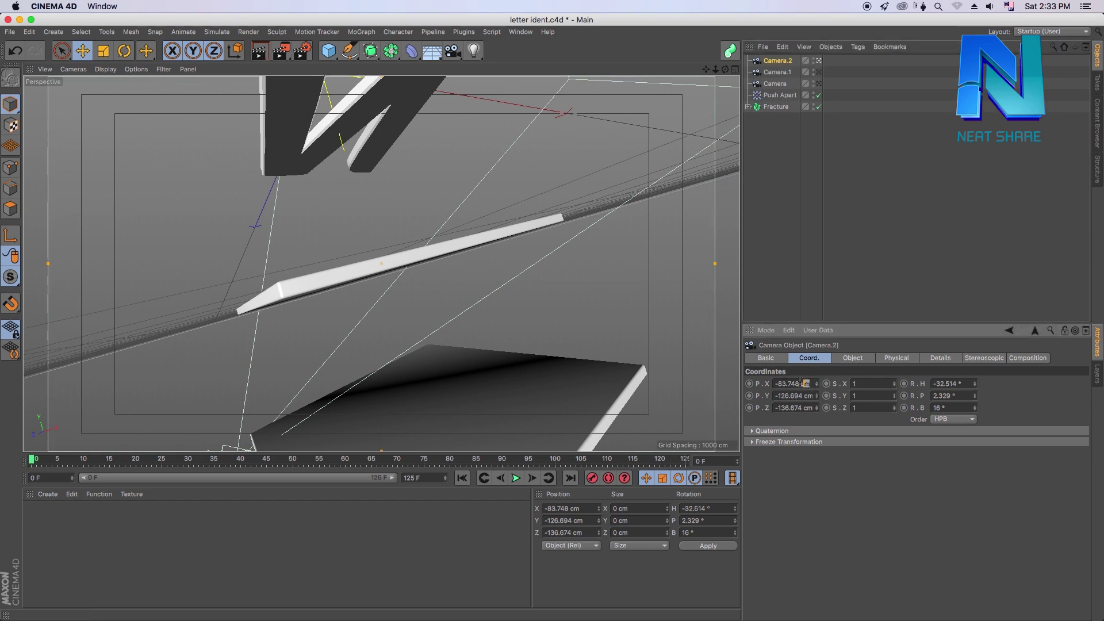
{"action": "type", "text": "0"}
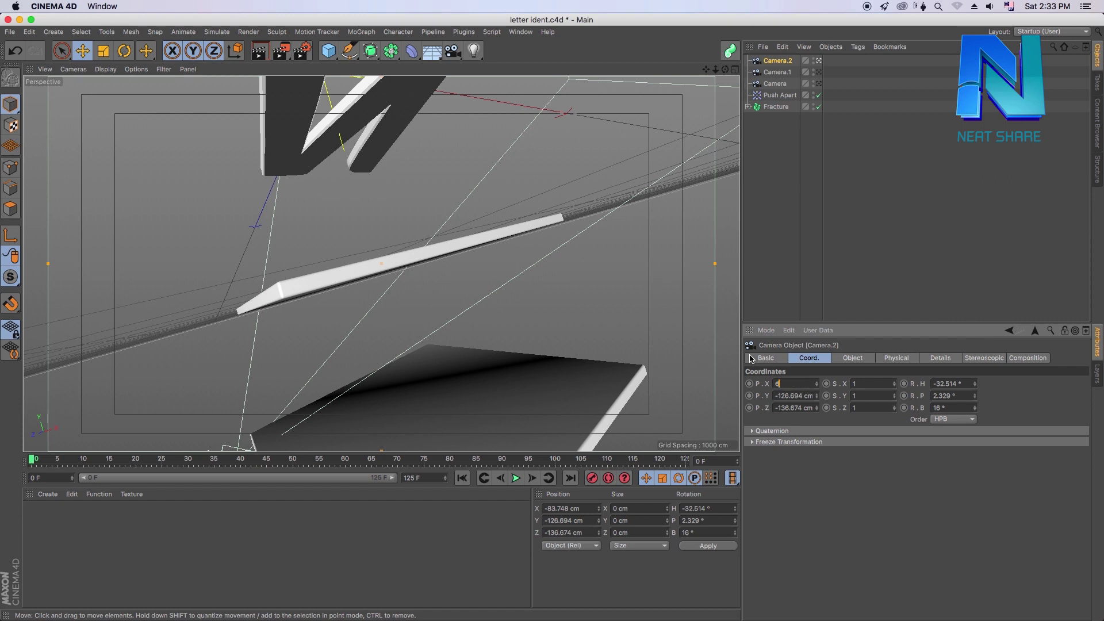
{"action": "type", "text": "232"}
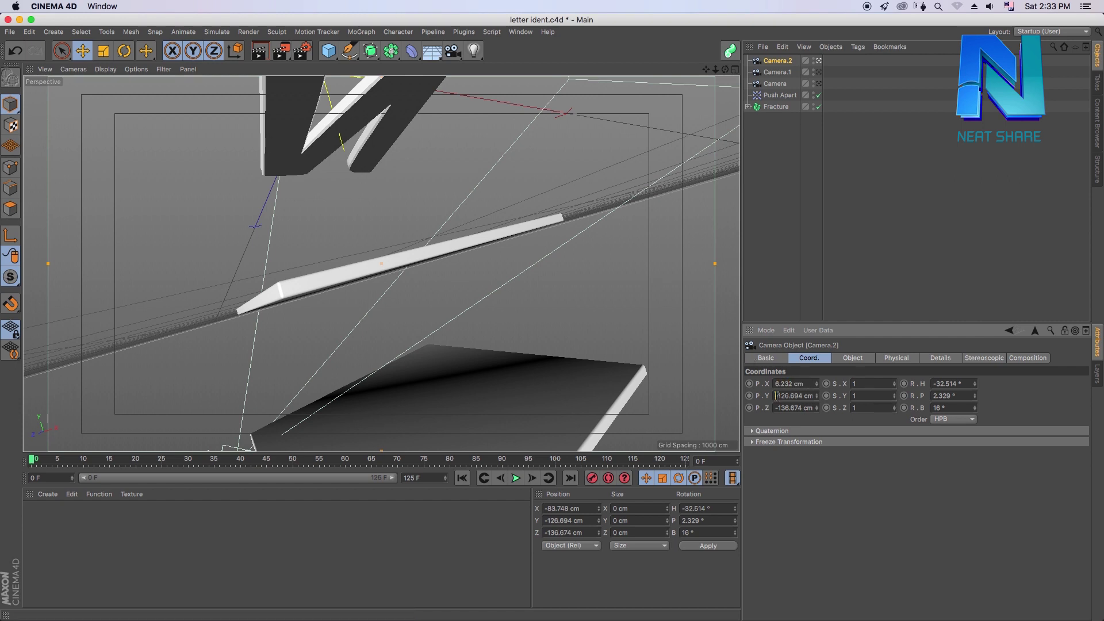
{"action": "key", "text": "Tab"}
{"action": "key", "text": "BackSpace"}
{"action": "type", "text": "-30"}
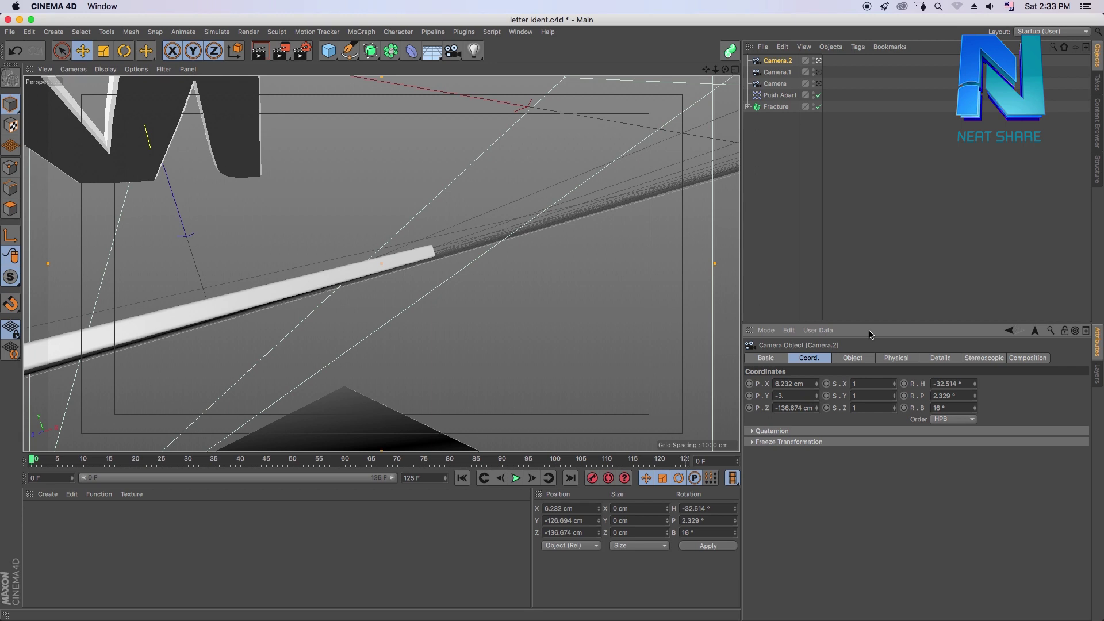
{"action": "type", "text": ".923"}
{"action": "key", "text": "Tab"}
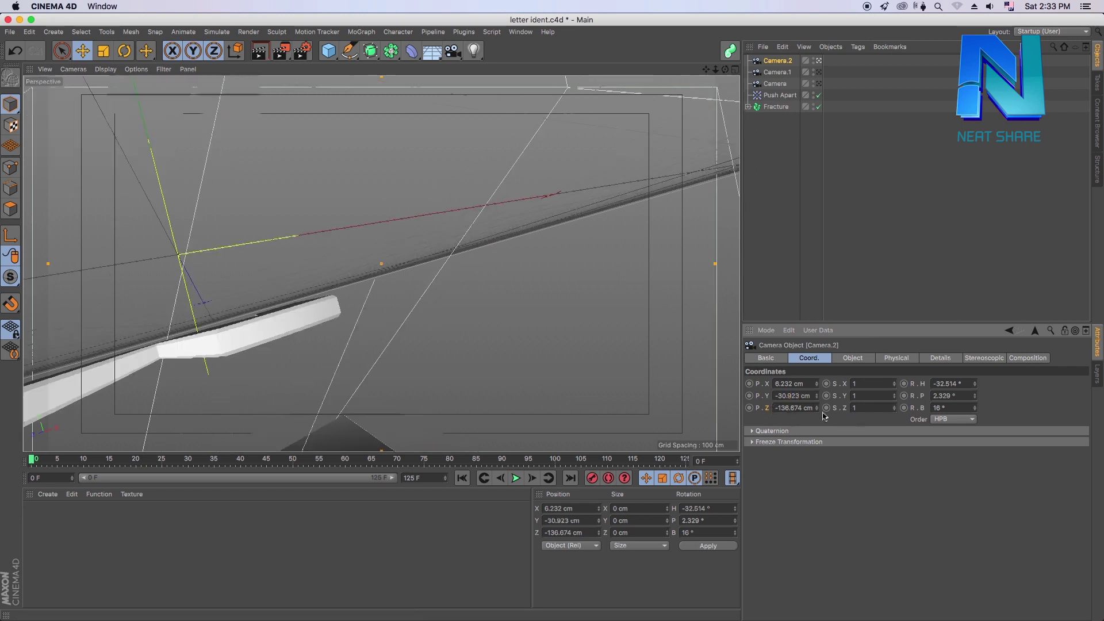
{"action": "type", "text": "-21"}
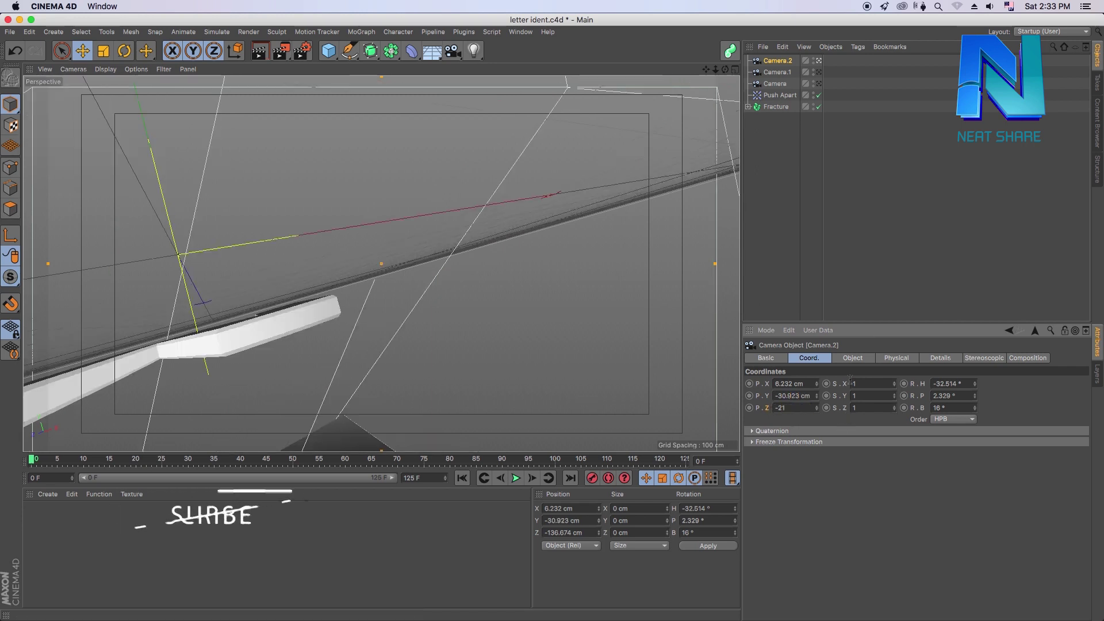
{"action": "type", "text": "5.484"}
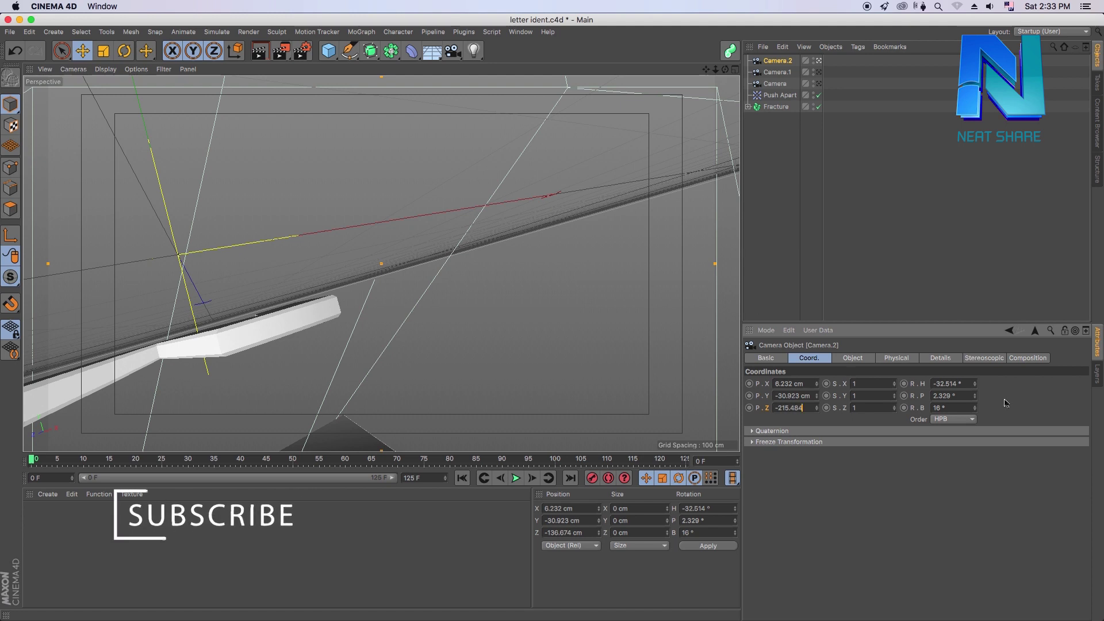
{"action": "left_click", "coordinate": [946, 383]}
- Set Camera.2's heading to 2.631° and pitch to -11.364°, then copy it as Camera.3
{"action": "type", "text": "2.831"}
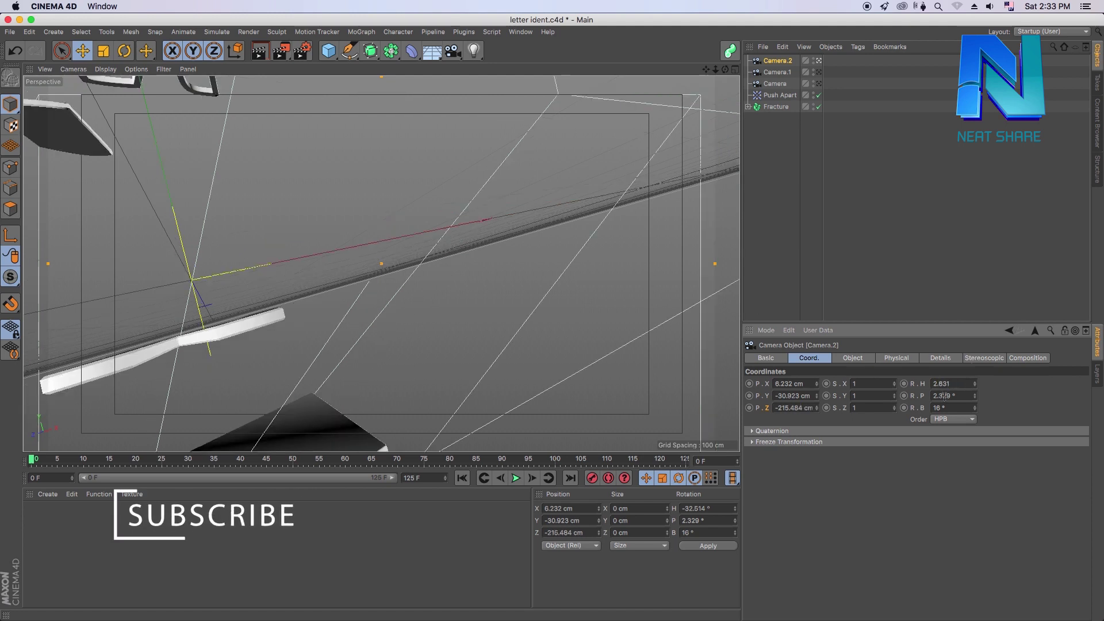
{"action": "left_click", "coordinate": [944, 395]}
{"action": "type", "text": "-215."}
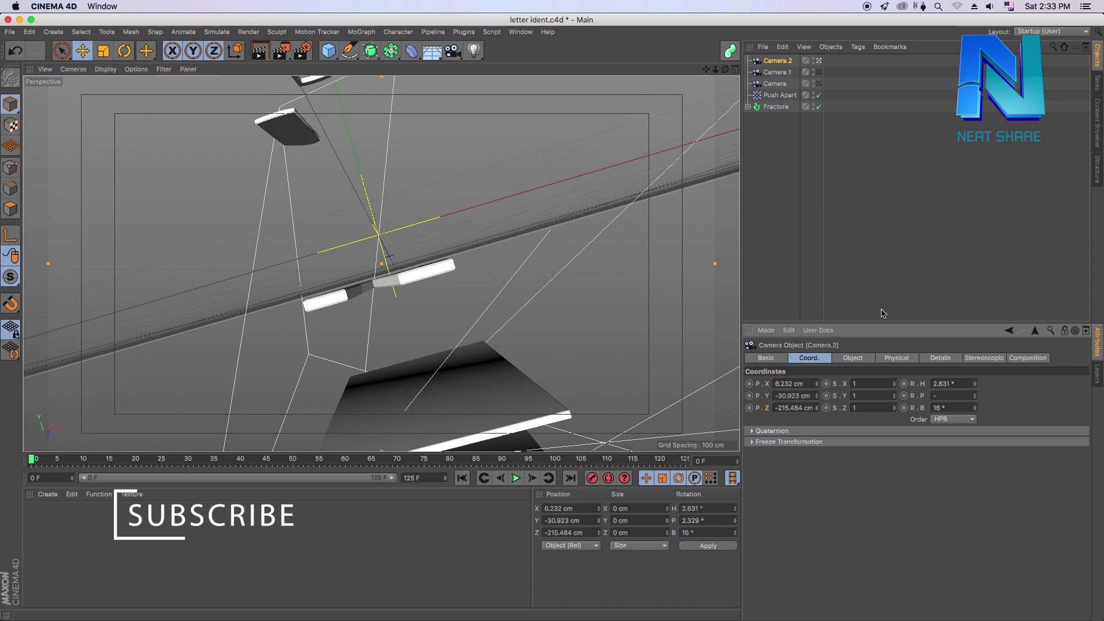
{"action": "type", "text": "4"}
{"action": "key", "text": "Return"}
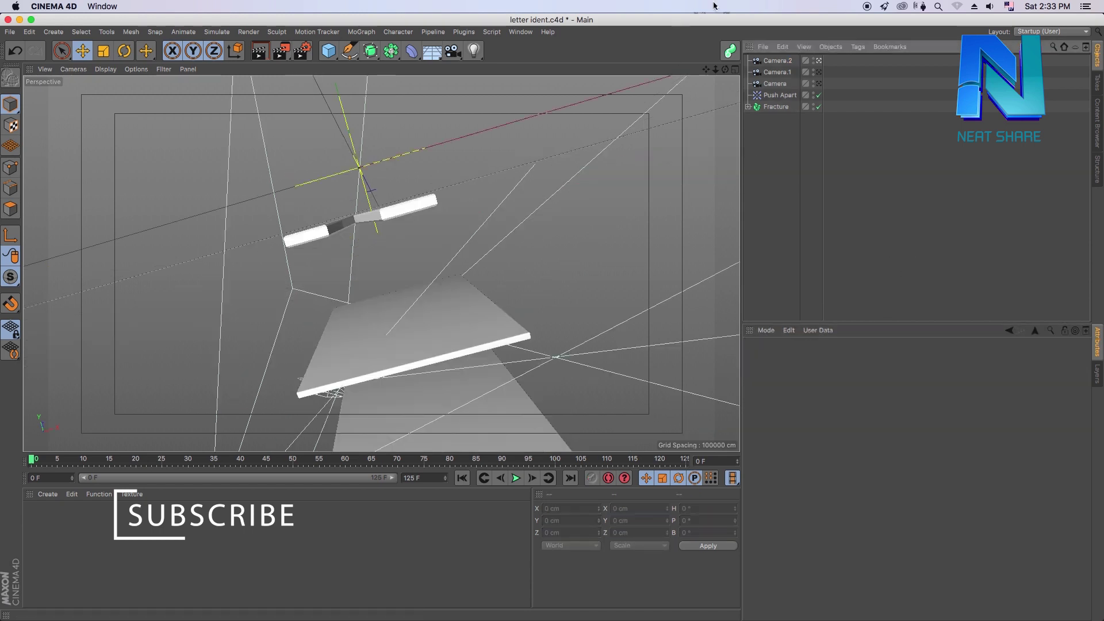
{"action": "key", "text": "super+c"}
{"action": "key", "text": "super+v"}
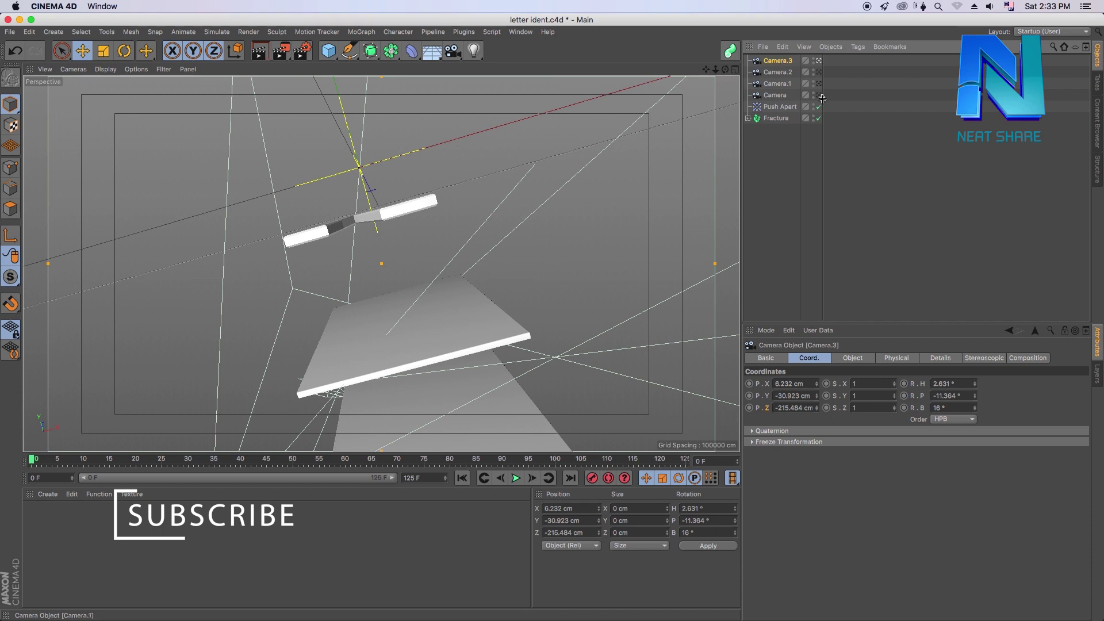
- Position Camera.3 at X -7.045, Y -192.229, Z -101.229 cm
{"action": "left_click", "coordinate": [811, 384]}
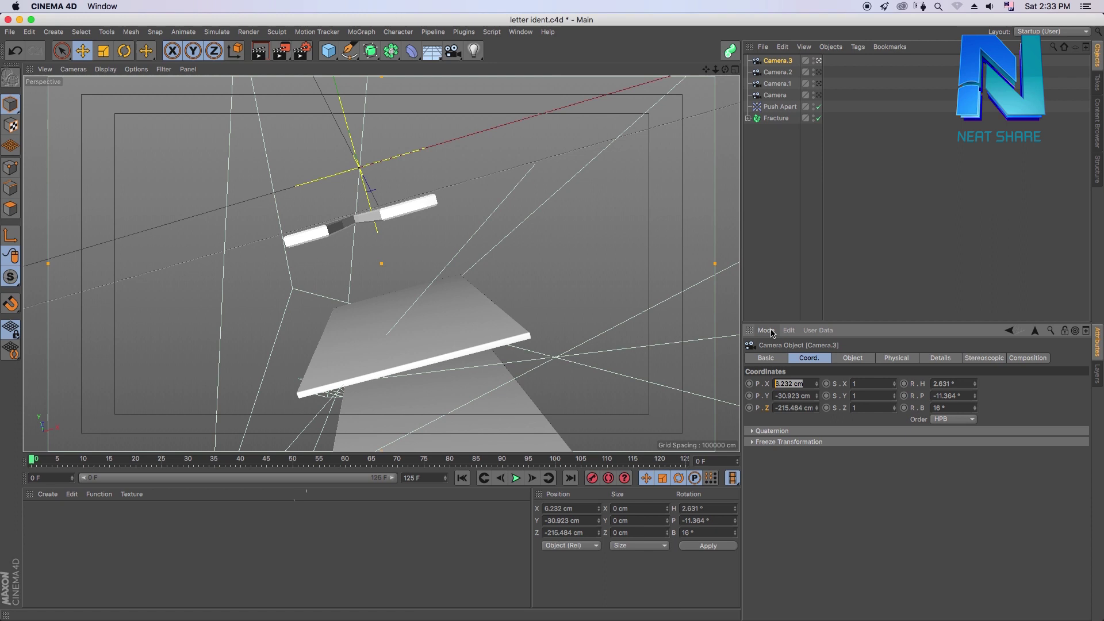
{"action": "type", "text": "-"}
{"action": "type", "text": "45"}
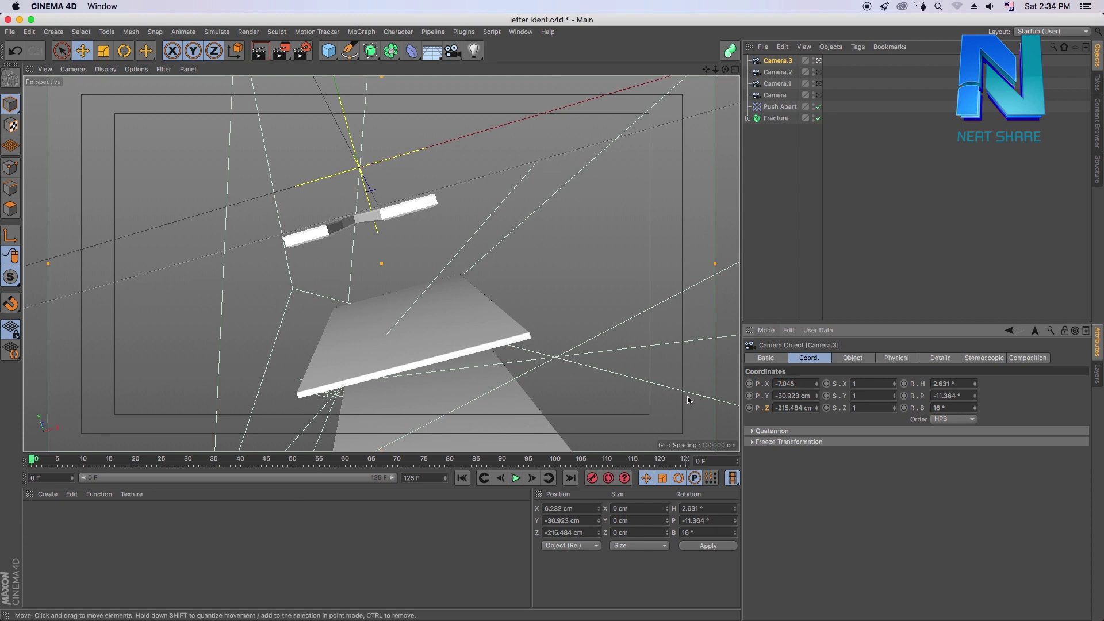
{"action": "key", "text": "Tab"}
{"action": "type", "text": "-19"}
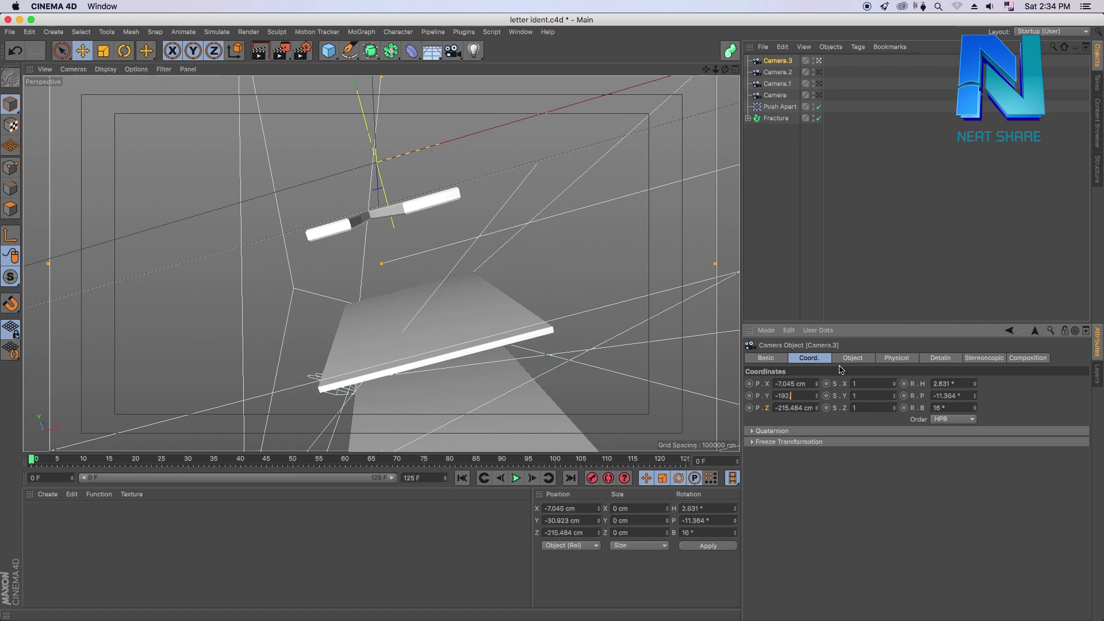
{"action": "key", "text": "Tab"}
{"action": "type", "text": "-"}
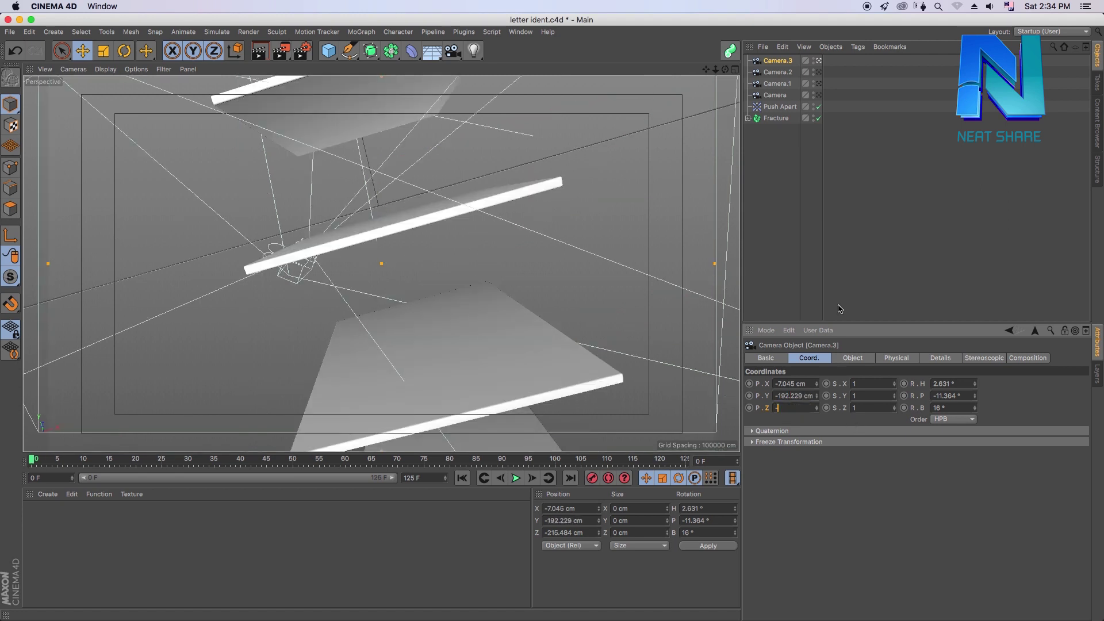
{"action": "key", "text": "Tab"}
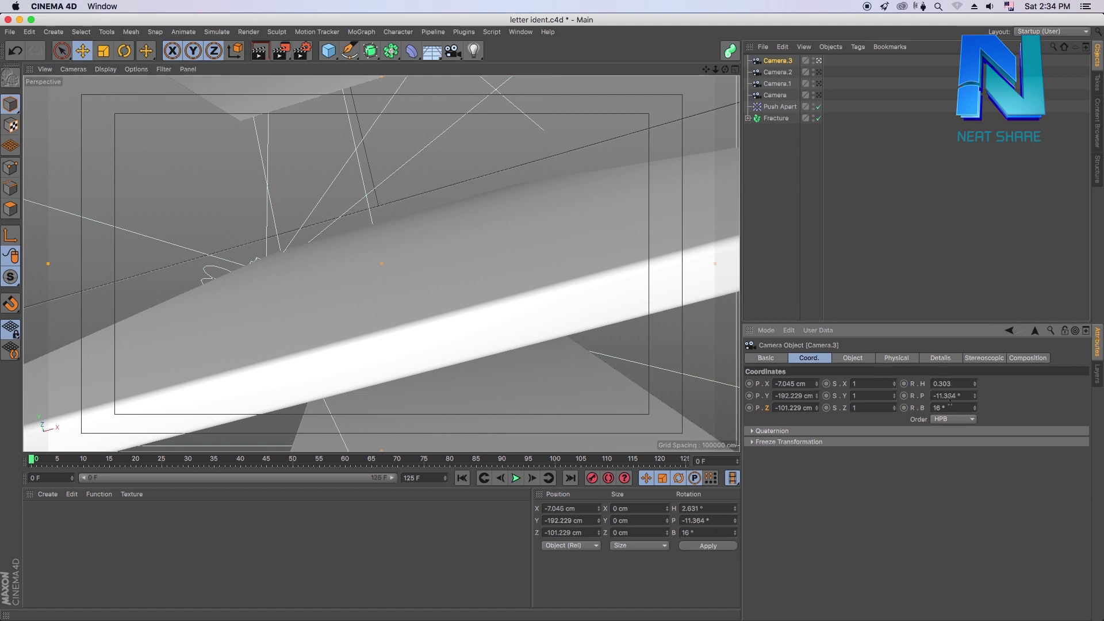
- Set Camera.3's rotation to H 0.303°, P -69.378°, B 0°
{"action": "key", "text": "Tab"}
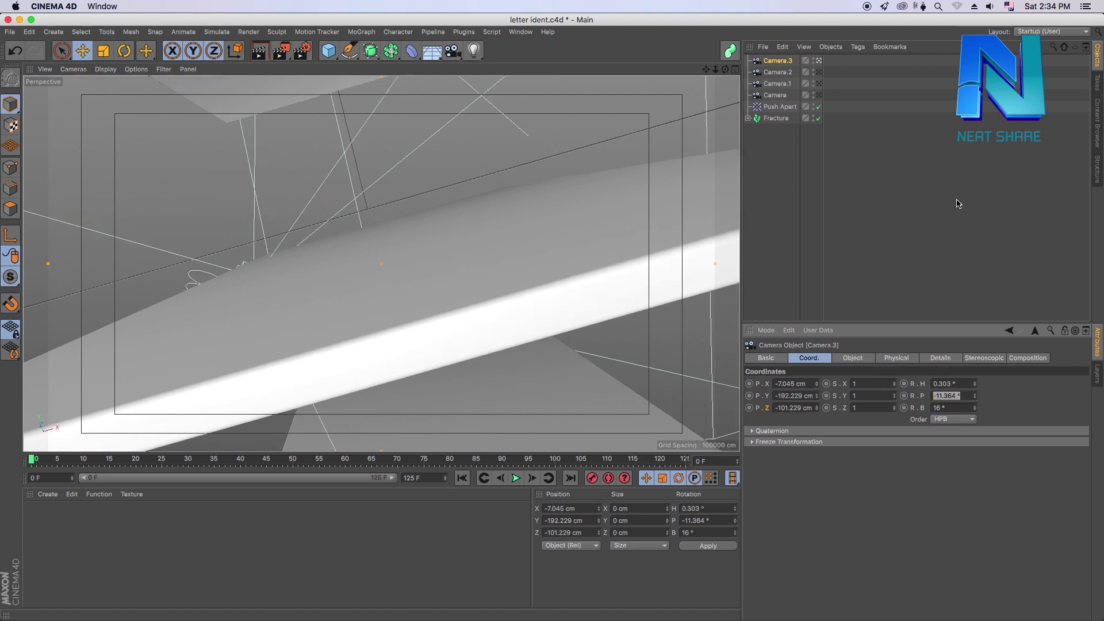
{"action": "type", "text": "-69.375"}
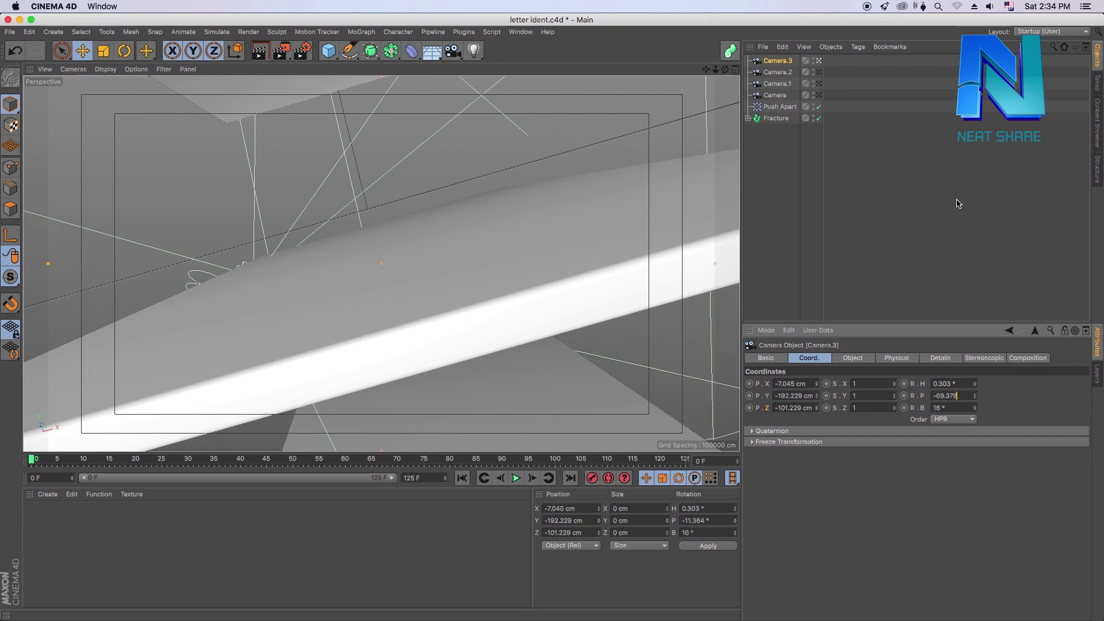
{"action": "type", "text": "0"}
{"action": "key", "text": "Return"}
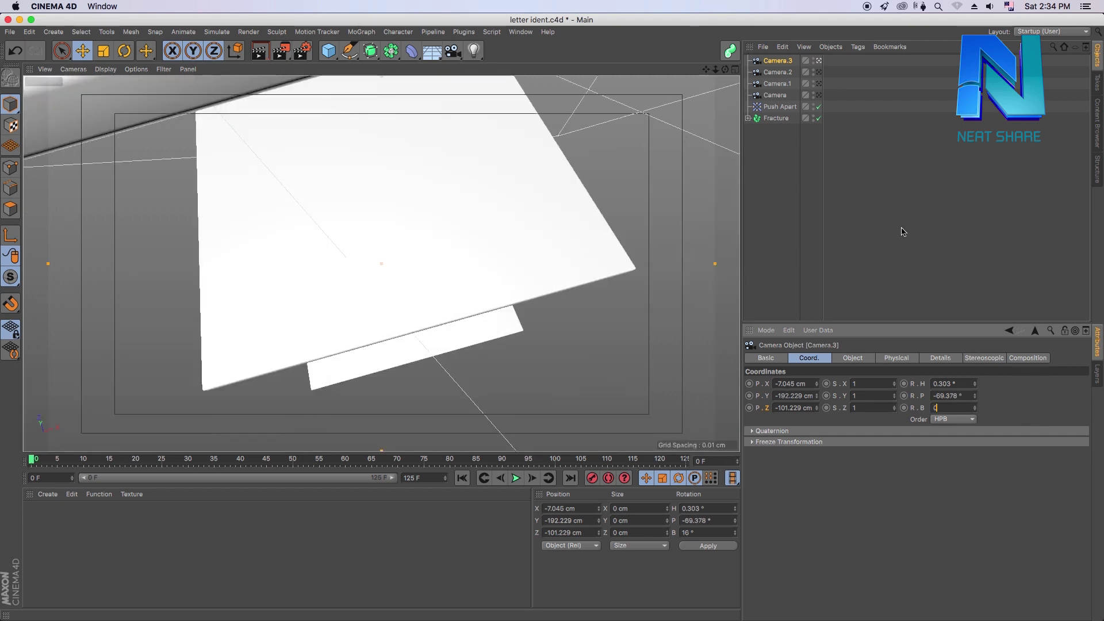
{"action": "key", "text": "Return"}
{"action": "left_click", "coordinate": [777, 71]}
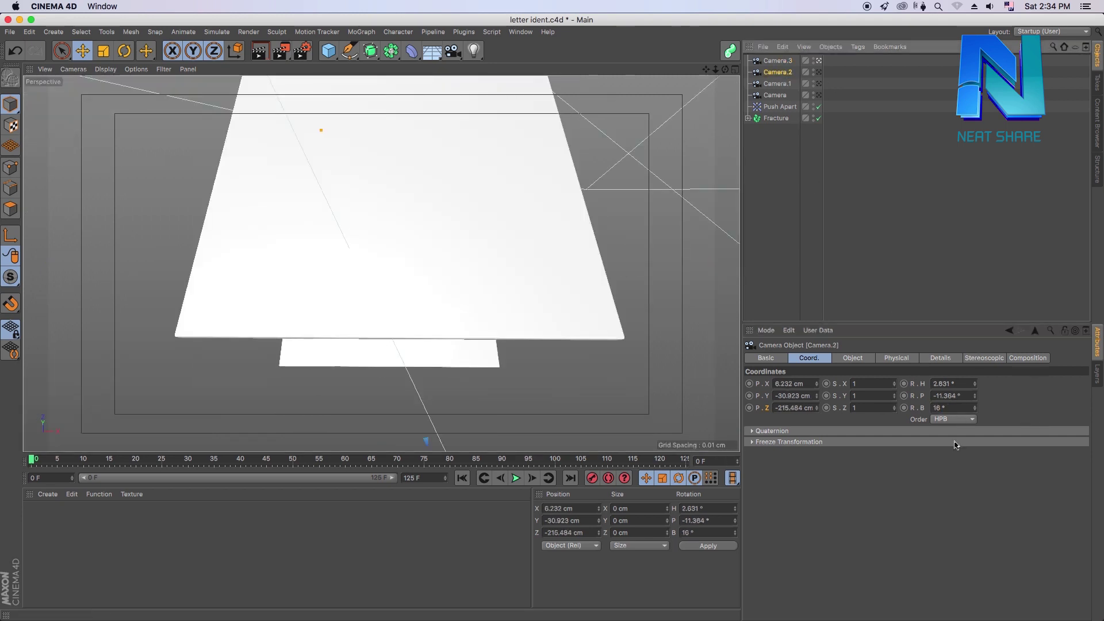
{"action": "type", "text": "0"}
- Level Camera.2's bank to 0° and rename the original camera Camera 1
{"action": "key", "text": "Return"}
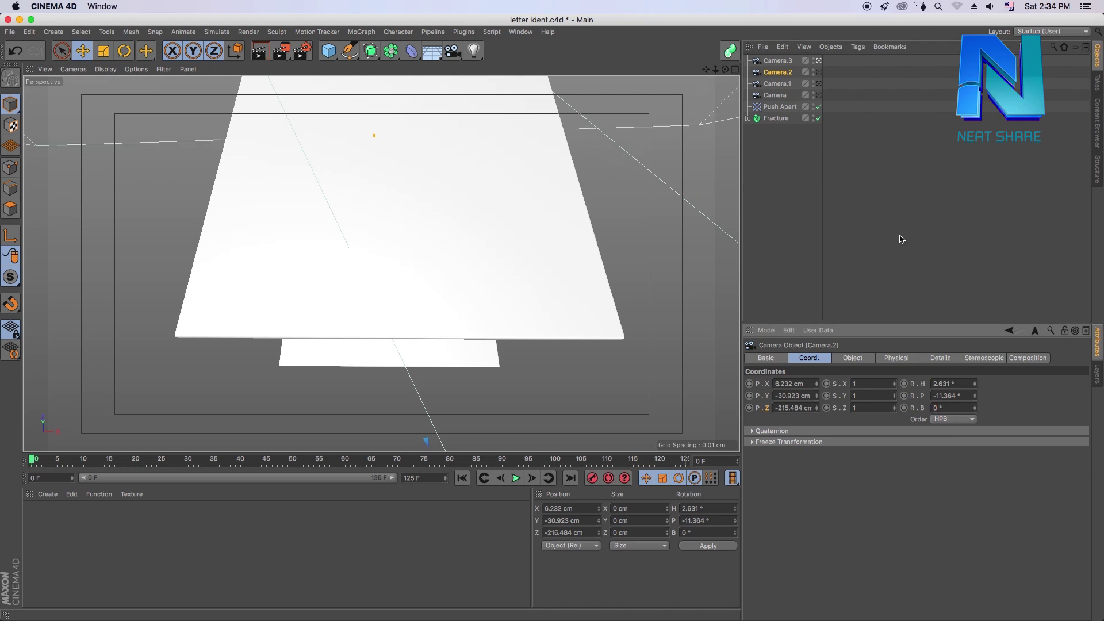
{"action": "left_click", "coordinate": [771, 96]}
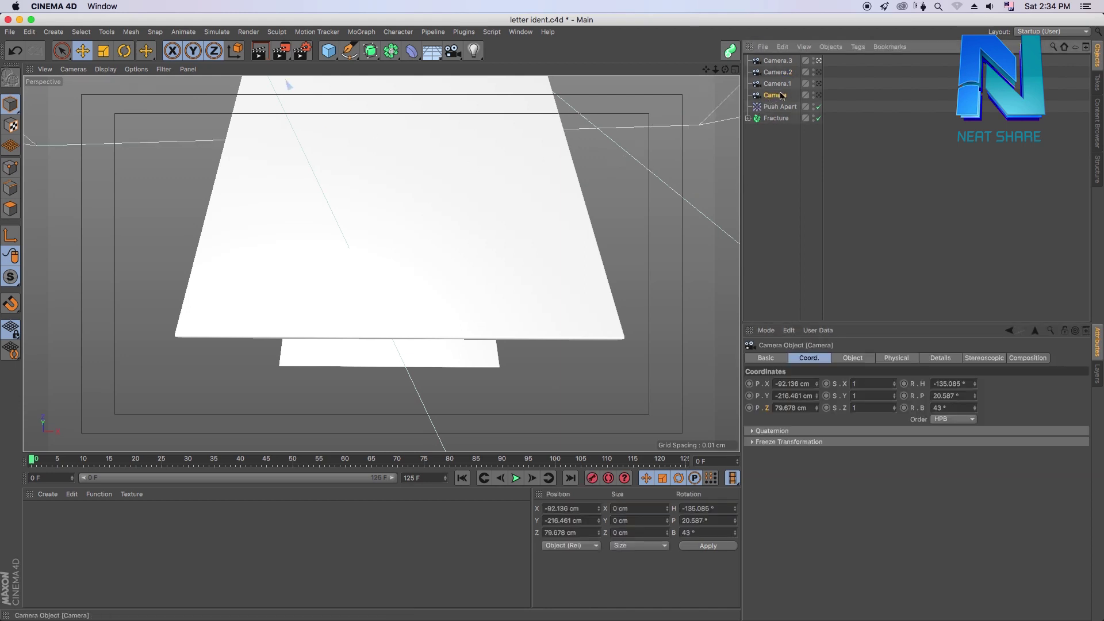
{"action": "double_click", "coordinate": [779, 95]}
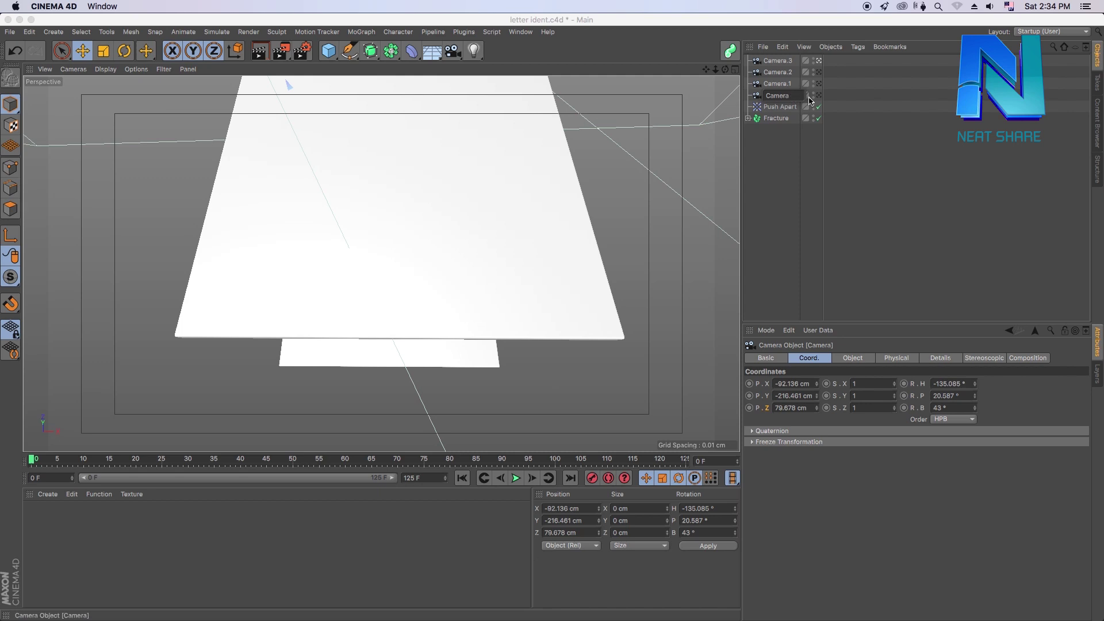
{"action": "type", "text": "1"}
{"action": "key", "text": "Return"}
- Rename the middle camera Camera.2 and the top camera Camera.4
{"action": "left_click", "coordinate": [779, 84]}
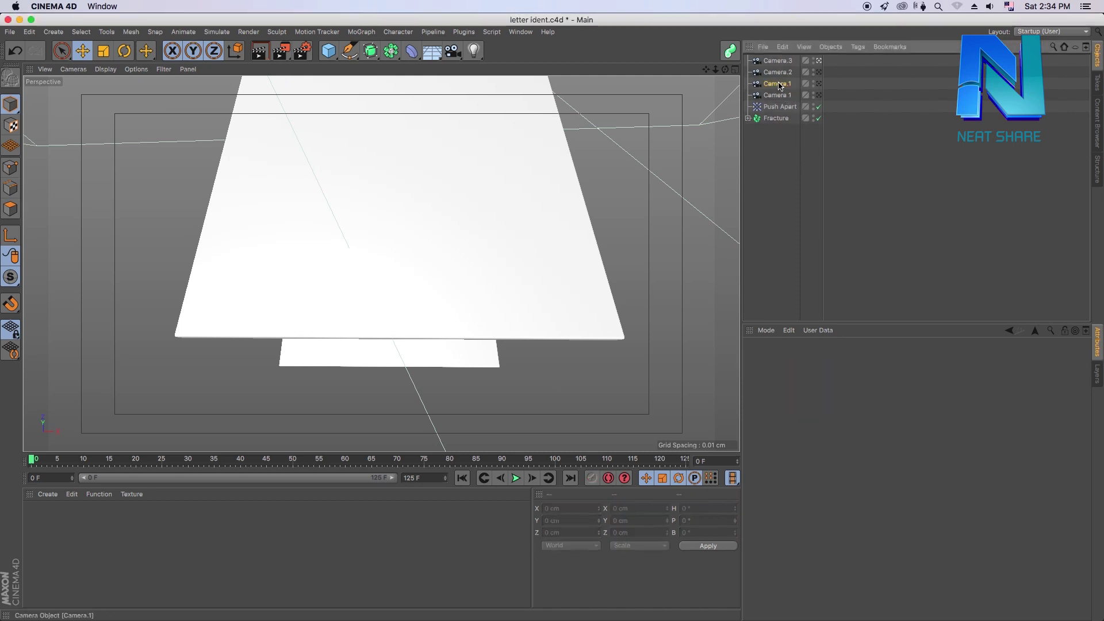
{"action": "type", "text": "2"}
{"action": "left_click", "coordinate": [765, 199]}
{"action": "left_click", "coordinate": [779, 73]}
{"action": "double_click", "coordinate": [779, 73]}
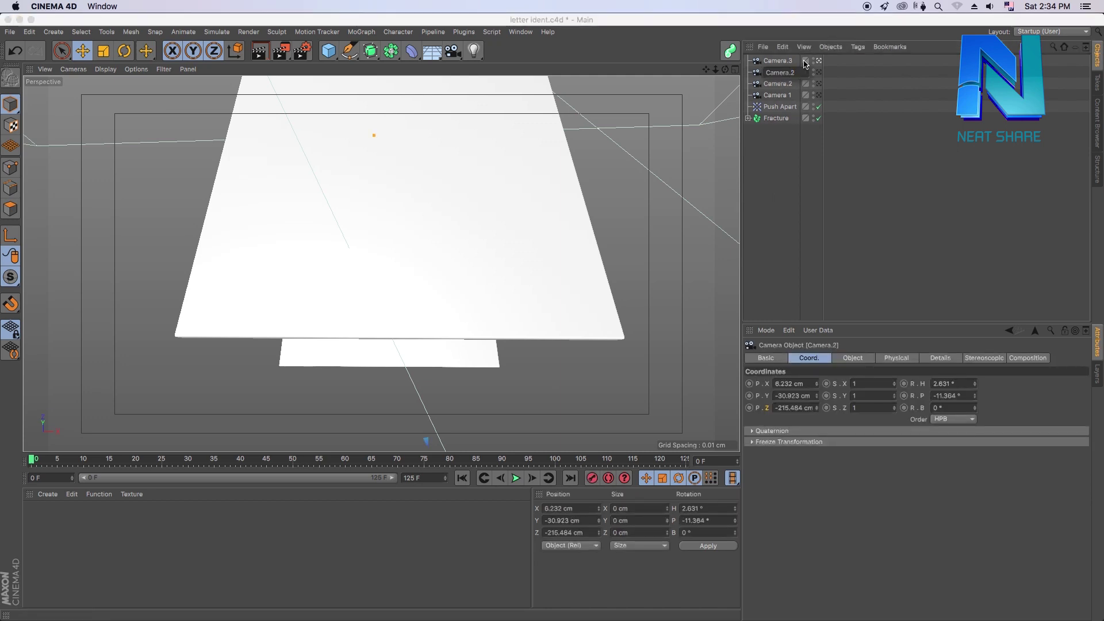
{"action": "type", "text": "3"}
{"action": "left_click", "coordinate": [748, 199]}
{"action": "double_click", "coordinate": [782, 61]}
{"action": "type", "text": "Camera.4"}
{"action": "key", "text": "Return"}
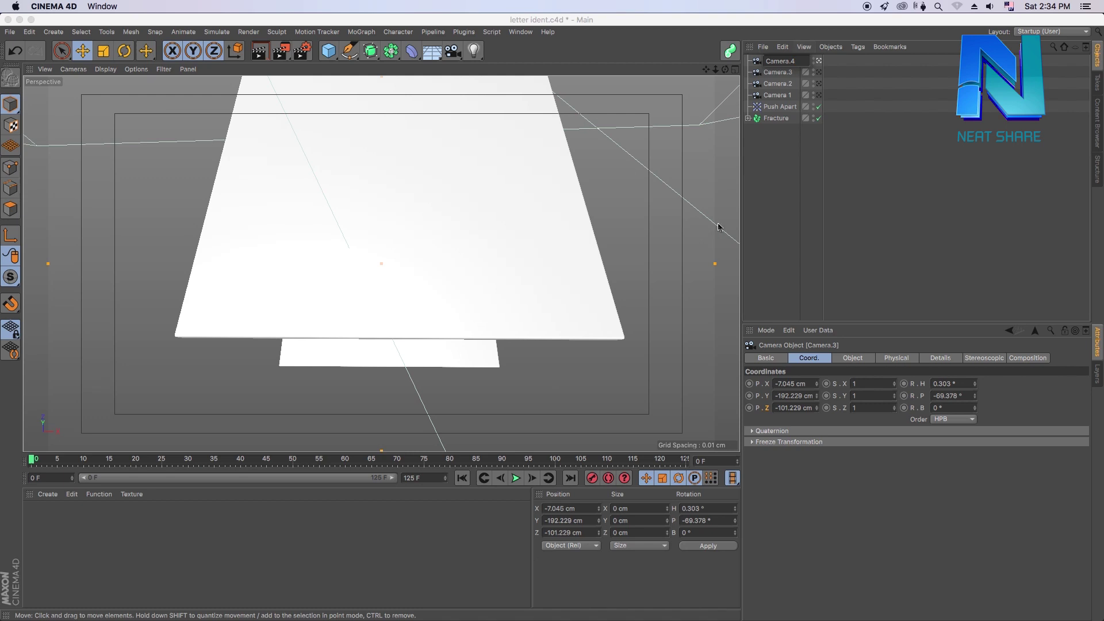
- Finalize the original camera's name as Camera.1 and look through it in the viewport
{"action": "left_click", "coordinate": [765, 199]}
{"action": "left_click", "coordinate": [782, 95]}
{"action": "double_click", "coordinate": [782, 96]}
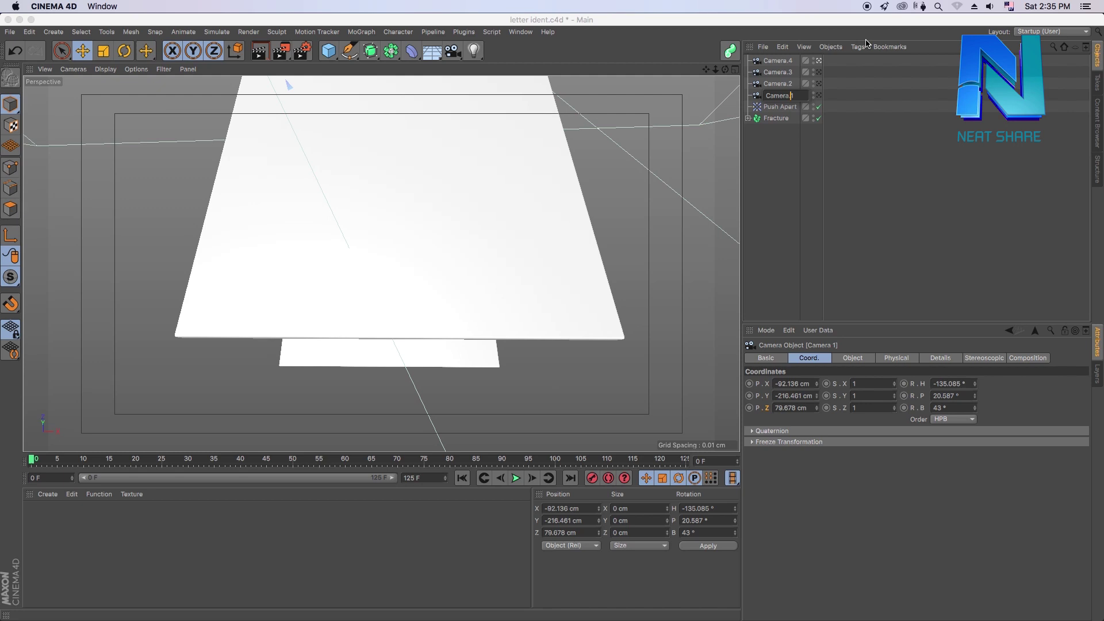
{"action": "key", "text": "Return"}
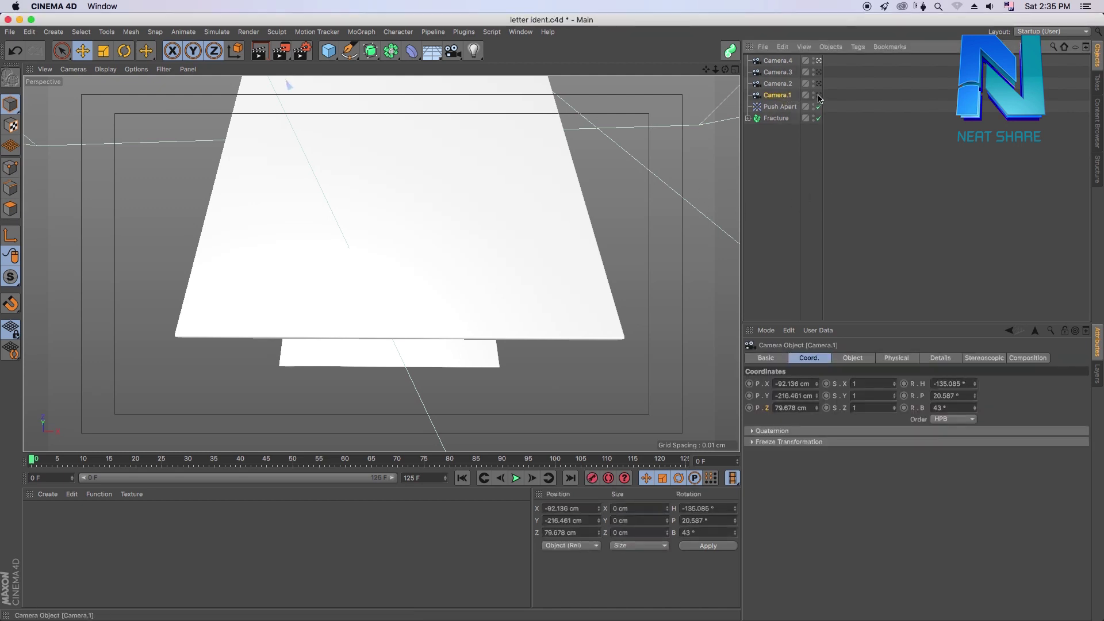
{"action": "left_click", "coordinate": [819, 96]}
{"action": "left_click", "coordinate": [778, 84]}
{"action": "left_click", "coordinate": [819, 83]}
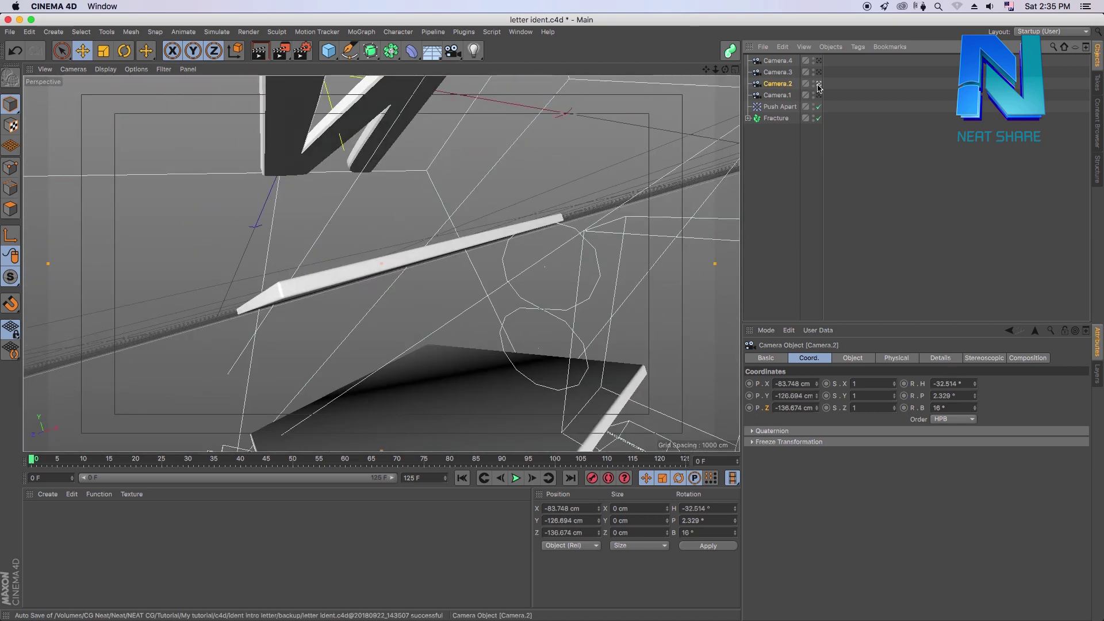
{"action": "left_click", "coordinate": [818, 73]}
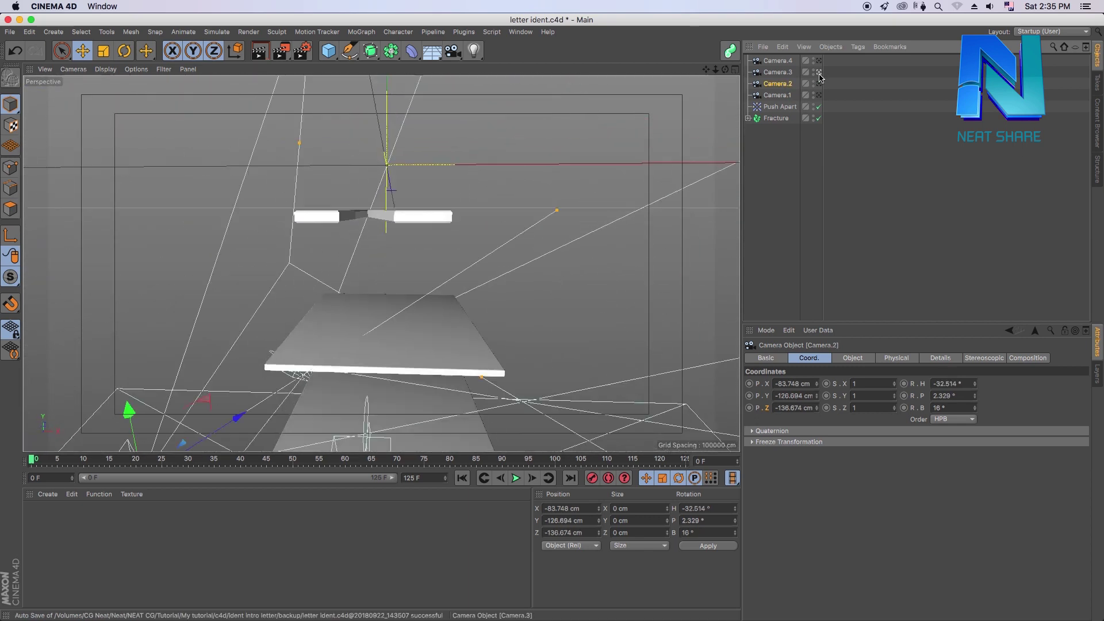
{"action": "left_click", "coordinate": [819, 61]}
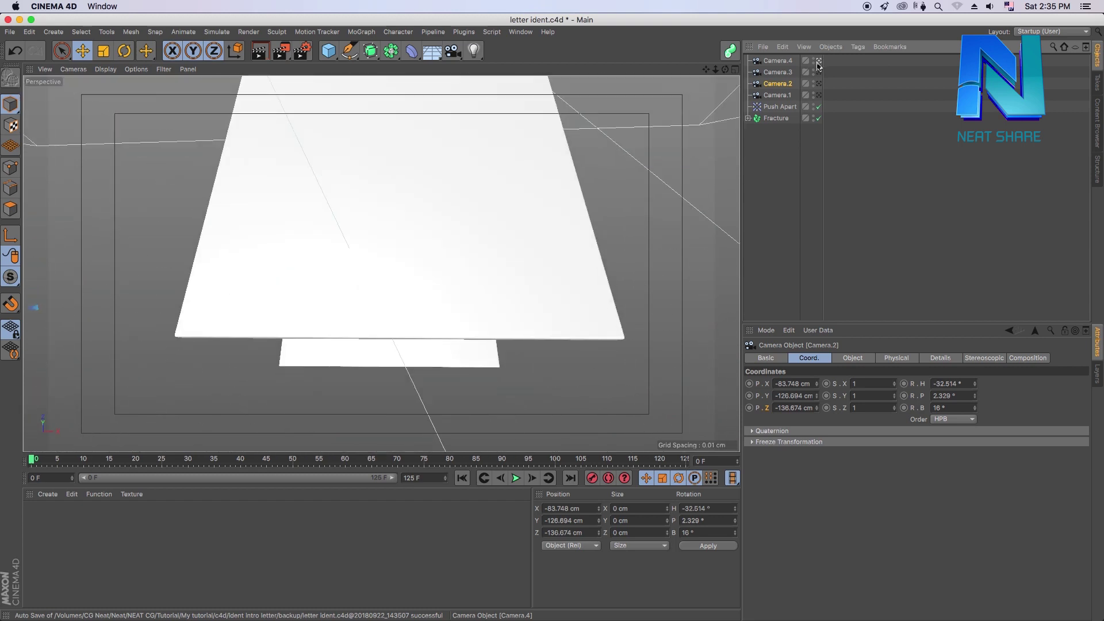
{"action": "left_click", "coordinate": [238, 460]}
{"action": "left_click_drag", "start_coordinate": [238, 465], "coordinate": [330, 465]}
{"action": "left_click", "coordinate": [777, 61]}
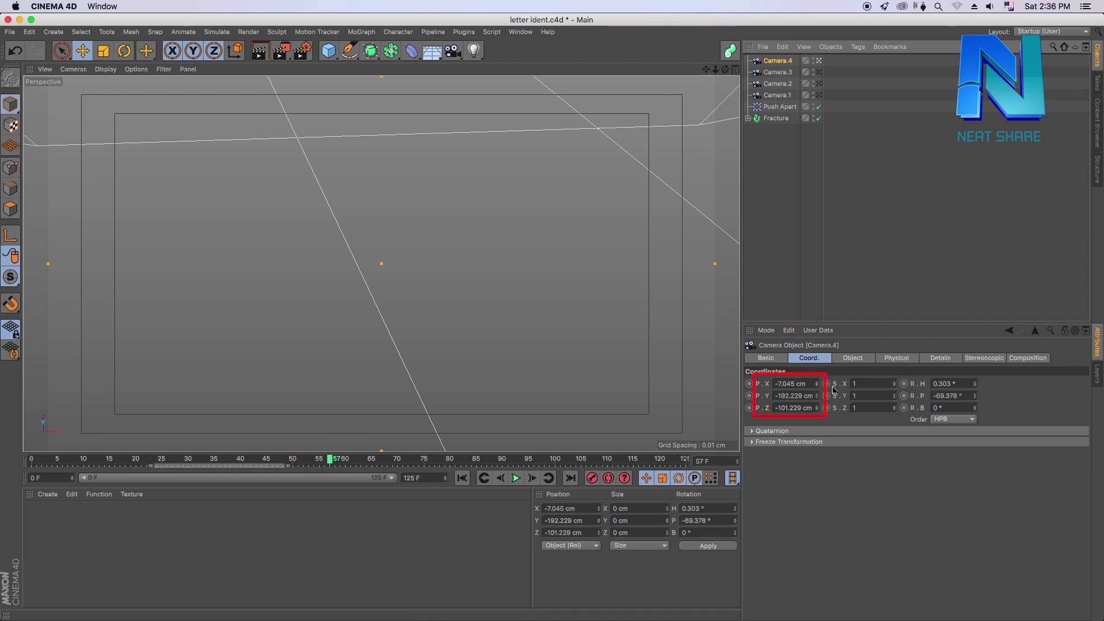
{"action": "left_click", "coordinate": [781, 397]}
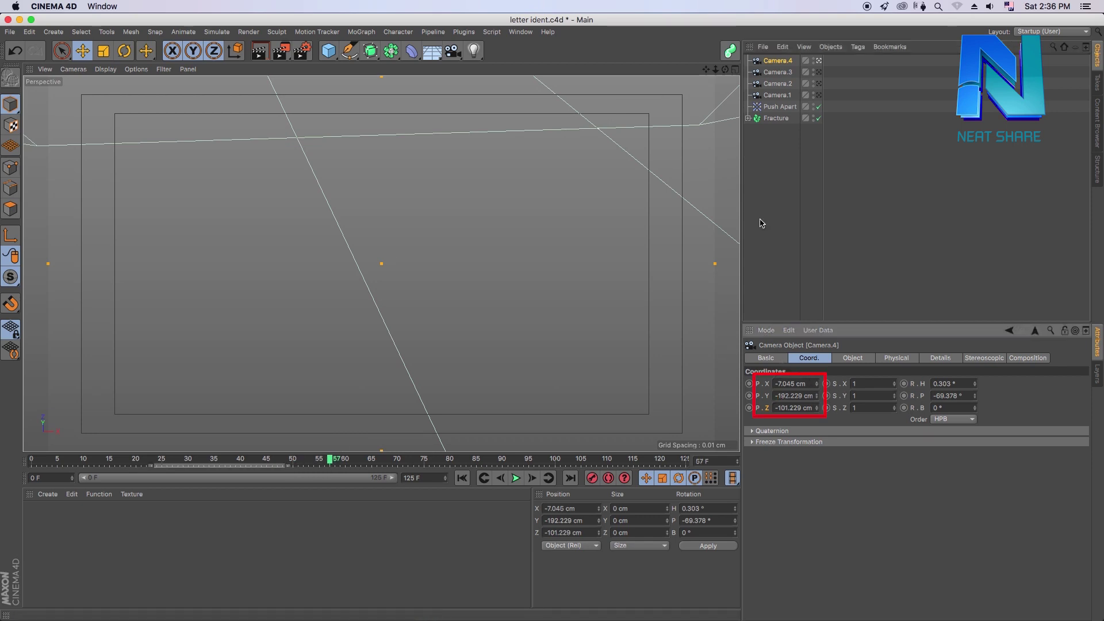
{"action": "left_click", "coordinate": [813, 278]}
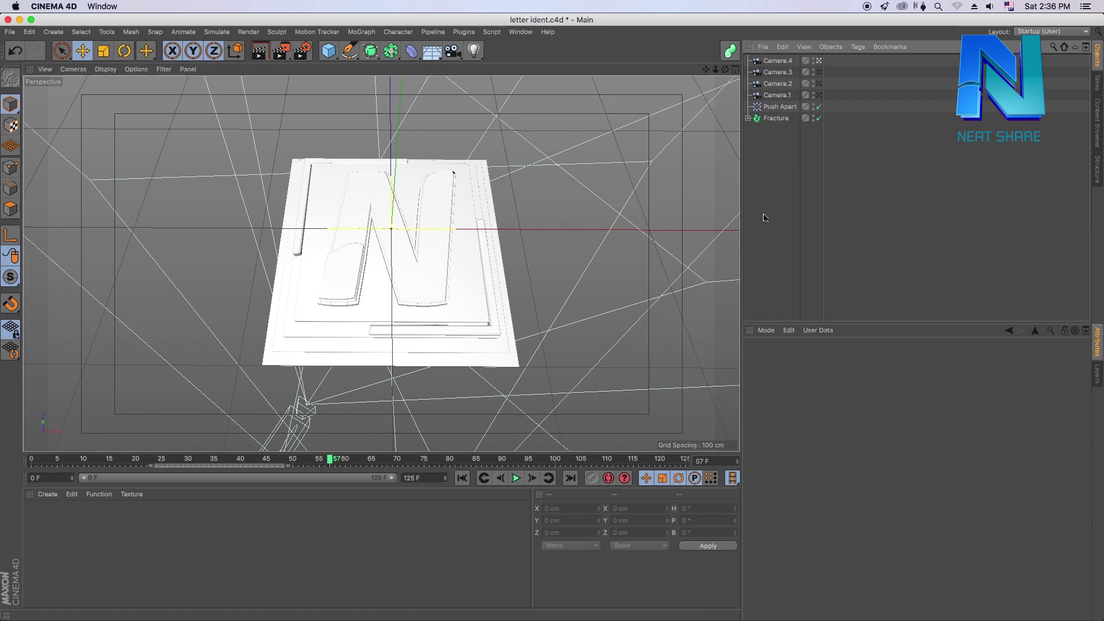
{"action": "left_click", "coordinate": [777, 72]}
{"action": "left_click", "coordinate": [818, 72]}
{"action": "left_click", "coordinate": [818, 107]}
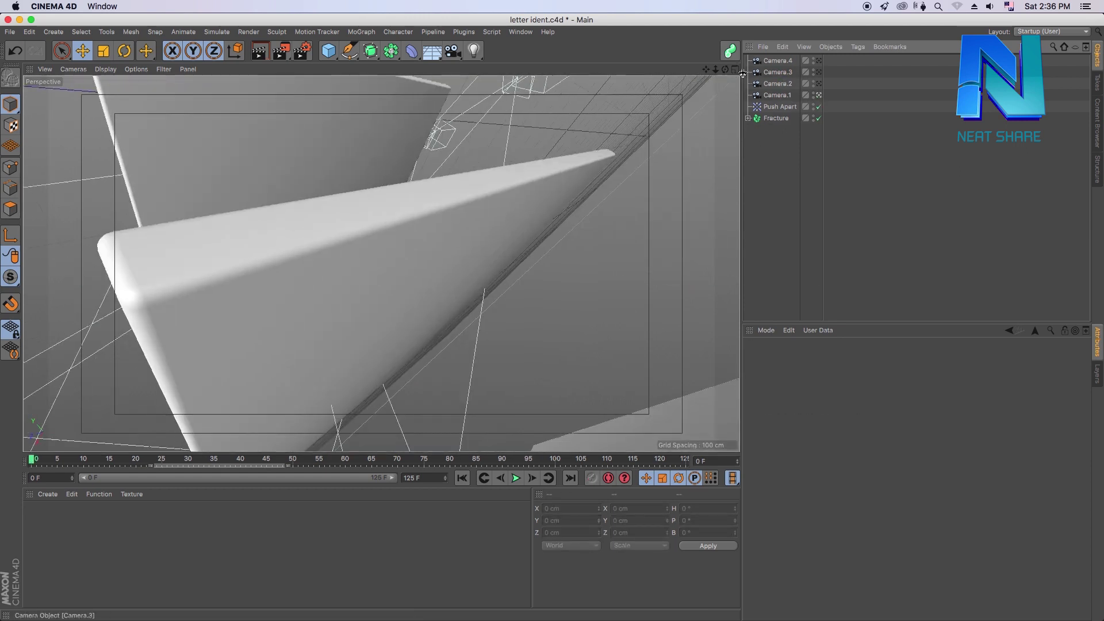
{"action": "left_click", "coordinate": [775, 96]}
{"action": "left_click", "coordinate": [775, 96], "text": "ctrl"}
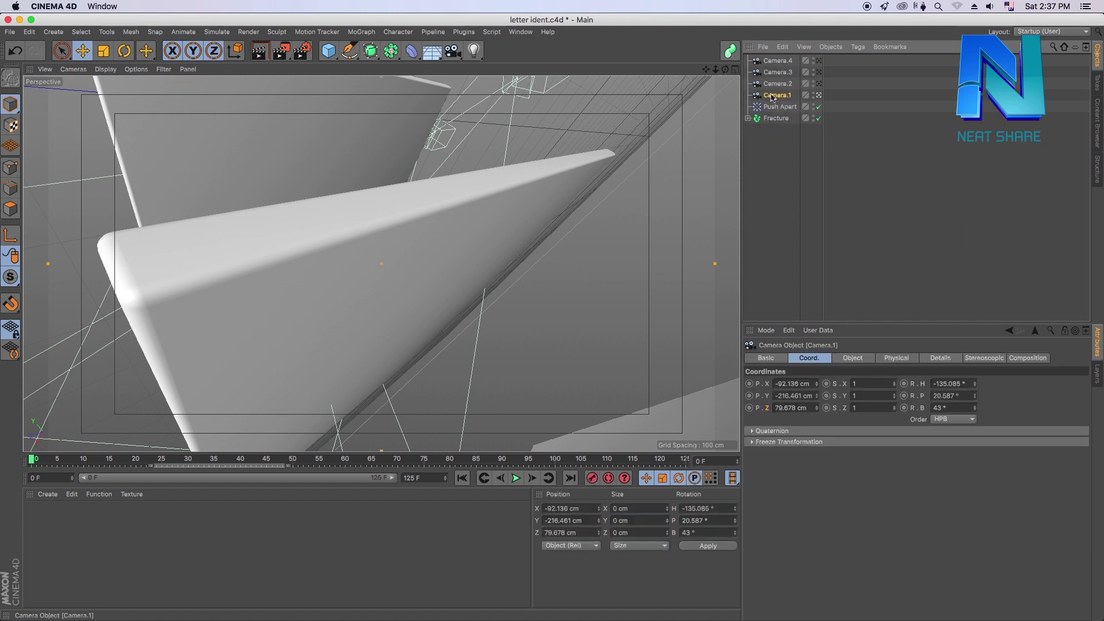
{"action": "left_click", "coordinate": [794, 86]}
{"action": "left_click", "coordinate": [819, 85]}
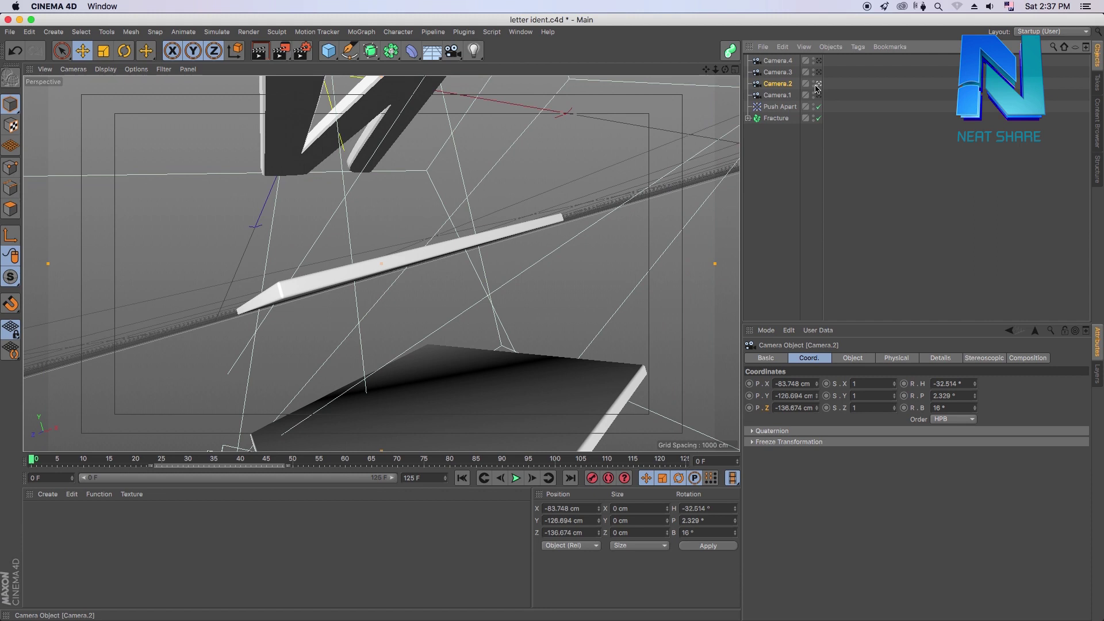
{"action": "left_click", "coordinate": [818, 73]}
{"action": "left_click", "coordinate": [820, 72]}
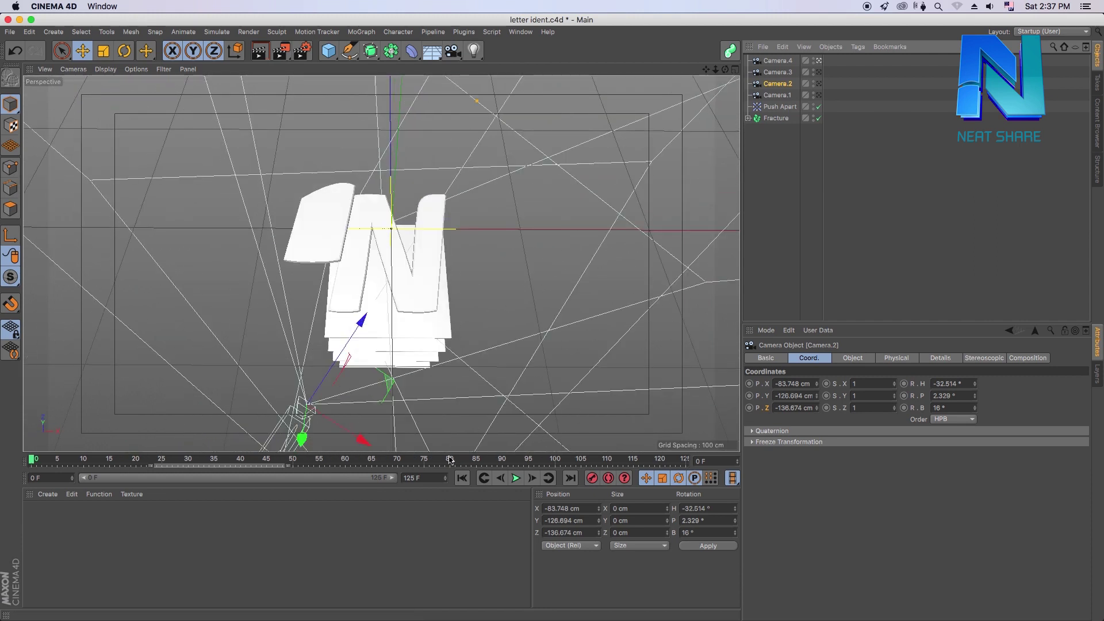
{"action": "left_click_drag", "start_coordinate": [213, 463], "coordinate": [342, 464]}
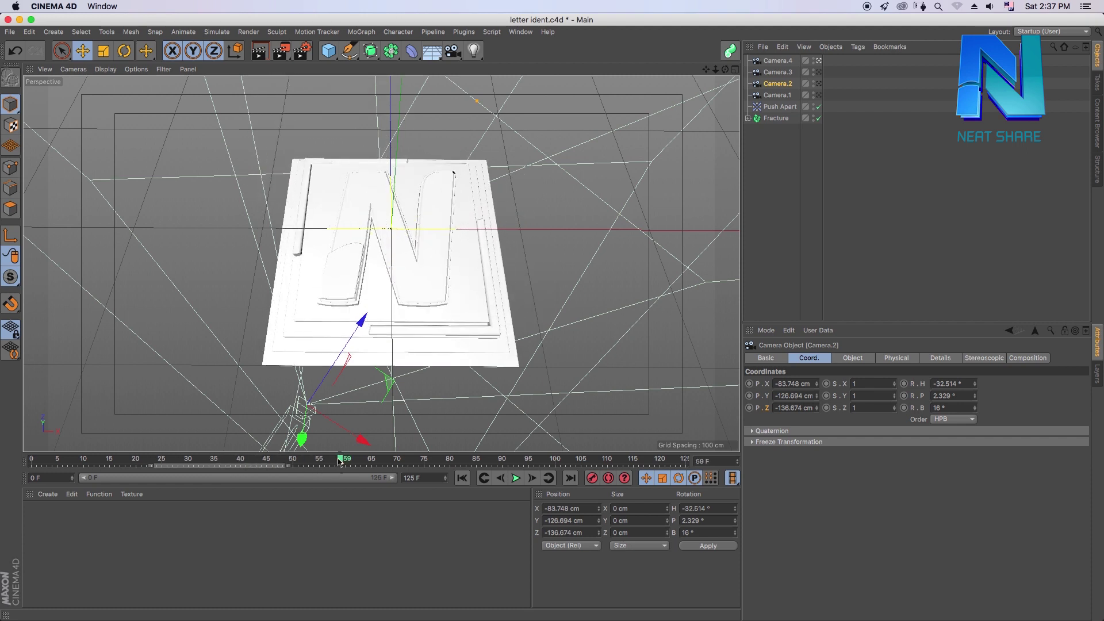
{"action": "left_click_drag", "start_coordinate": [259, 460], "coordinate": [29, 461]}
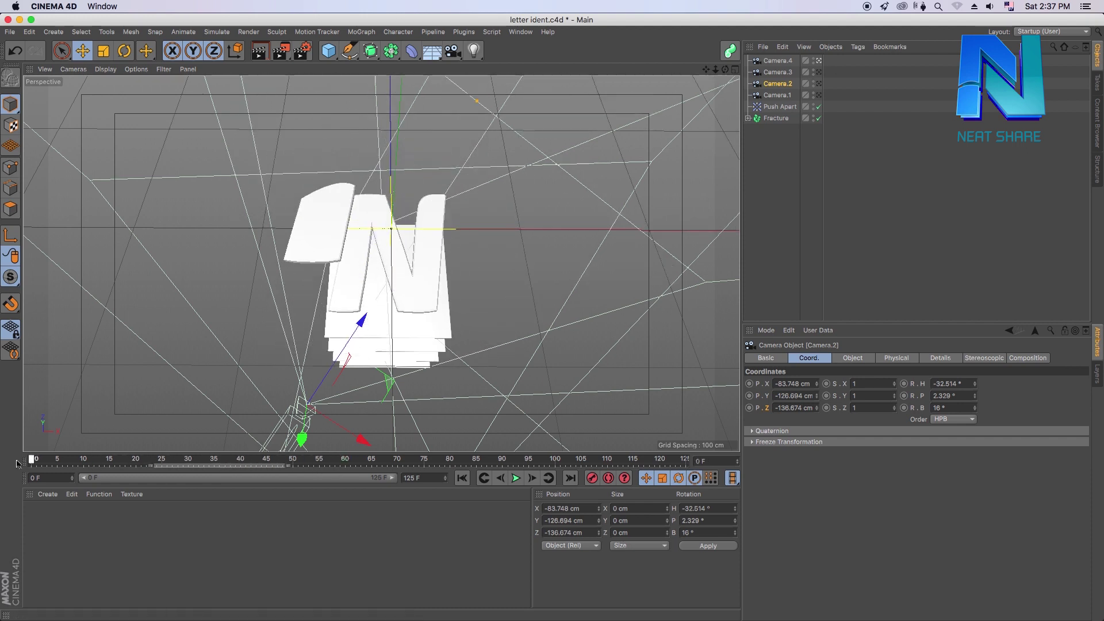
{"action": "left_click", "coordinate": [781, 71]}
{"action": "left_click", "coordinate": [783, 95]}
{"action": "left_click", "coordinate": [819, 96]}
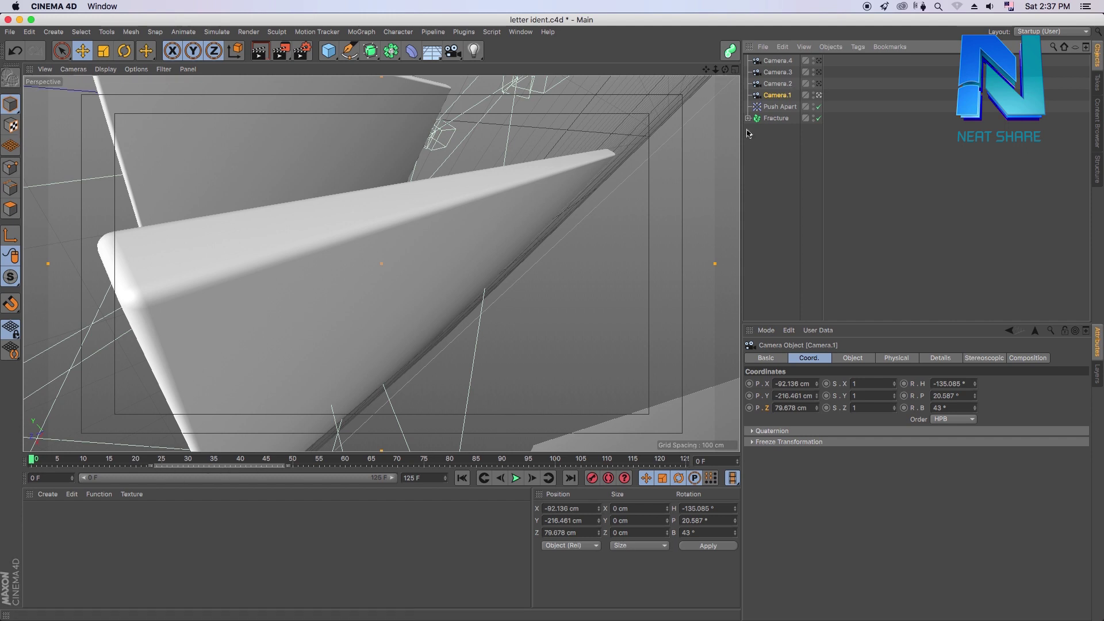
{"action": "left_click", "coordinate": [778, 83]}
{"action": "left_click", "coordinate": [819, 83]}
{"action": "left_click", "coordinate": [778, 72]}
{"action": "left_click", "coordinate": [817, 72]}
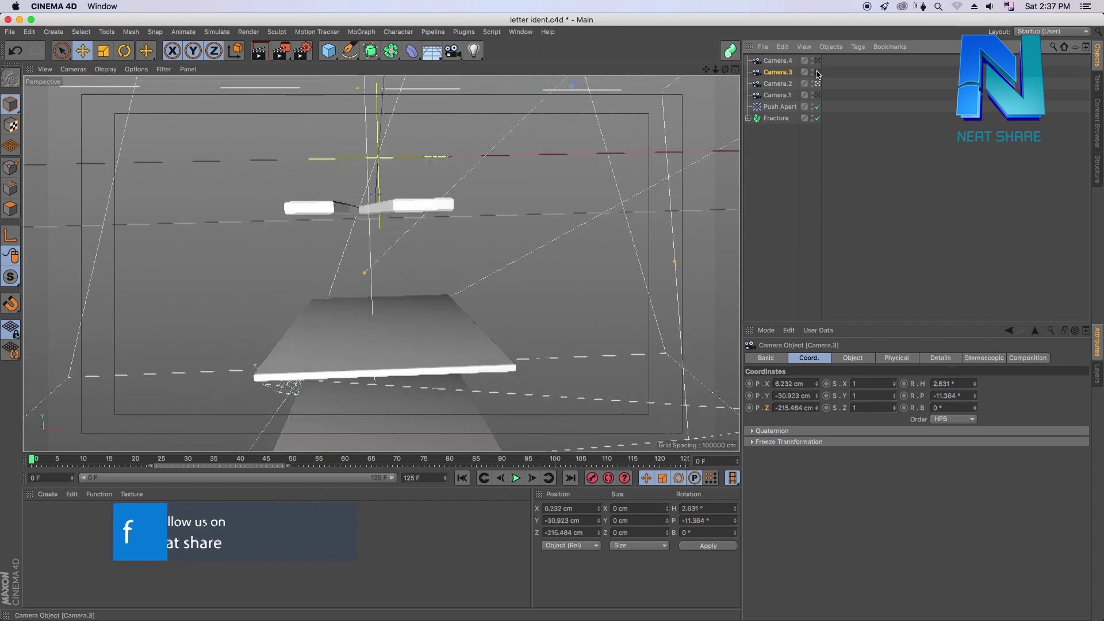
{"action": "left_click", "coordinate": [793, 91]}
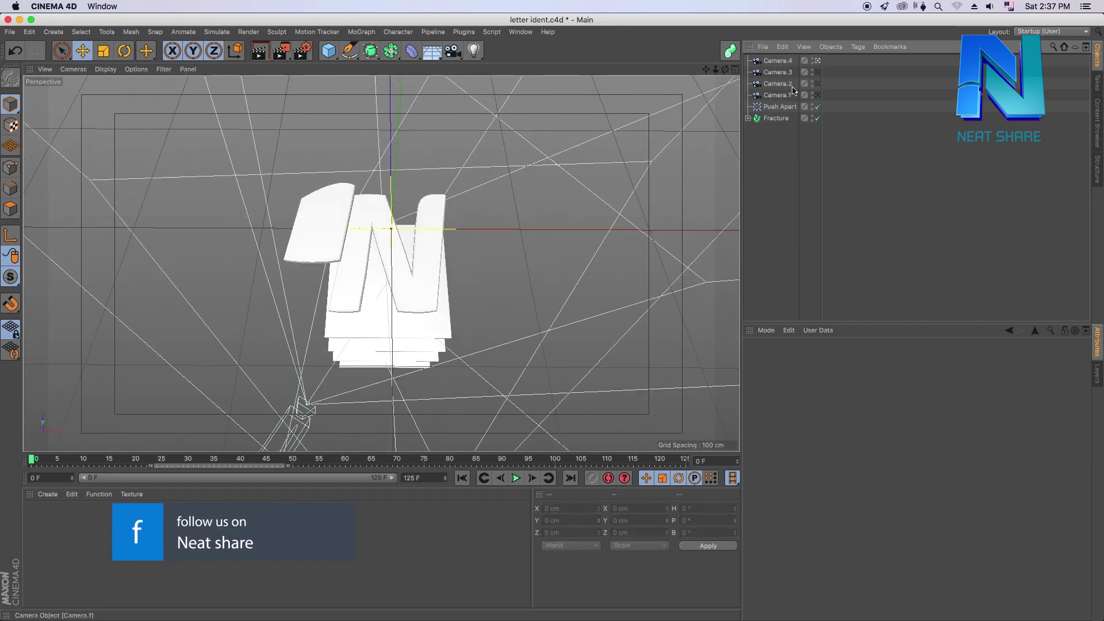
{"action": "left_click", "coordinate": [785, 62]}
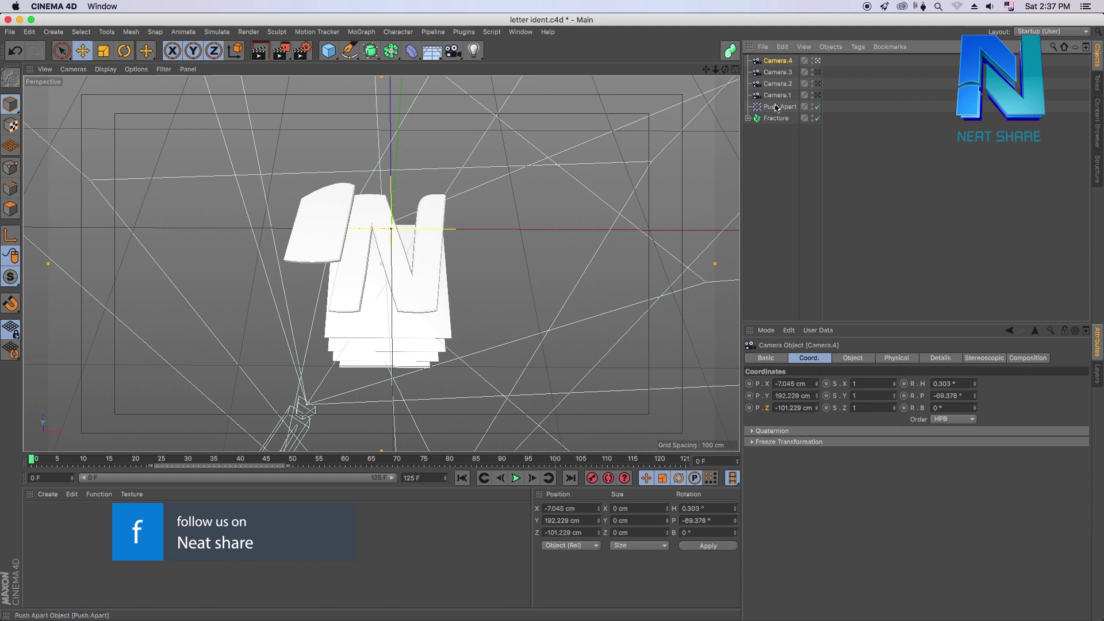
- Combine Camera.1–4 into a Camera Morph and try its Blend slider
{"action": "left_click", "coordinate": [777, 96], "text": "shift"}
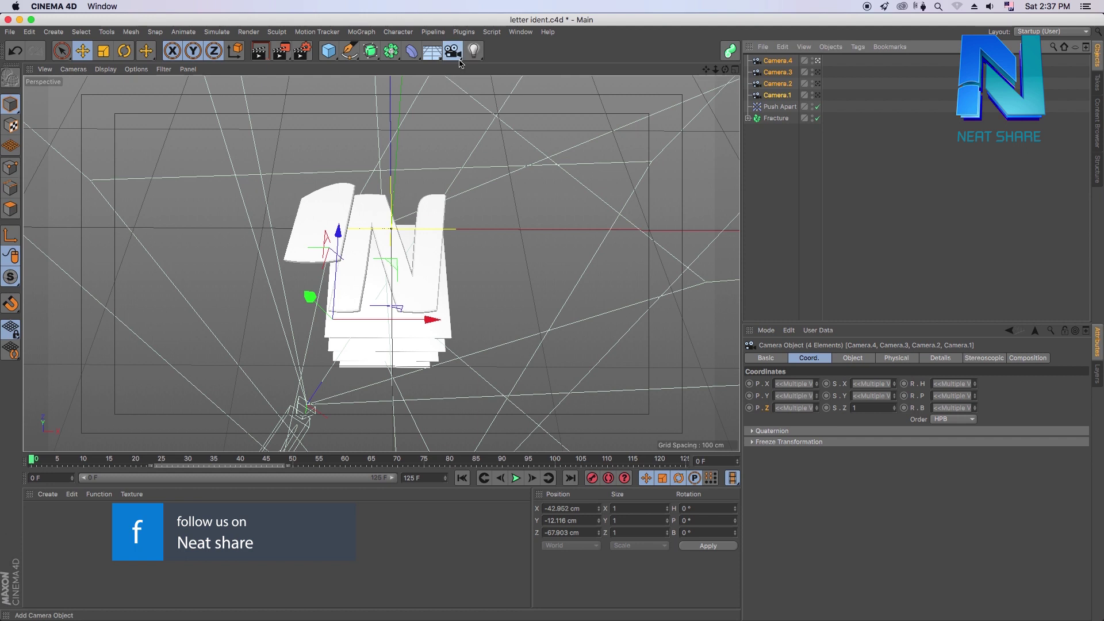
{"action": "left_click", "coordinate": [453, 50]}
{"action": "left_click", "coordinate": [507, 150]}
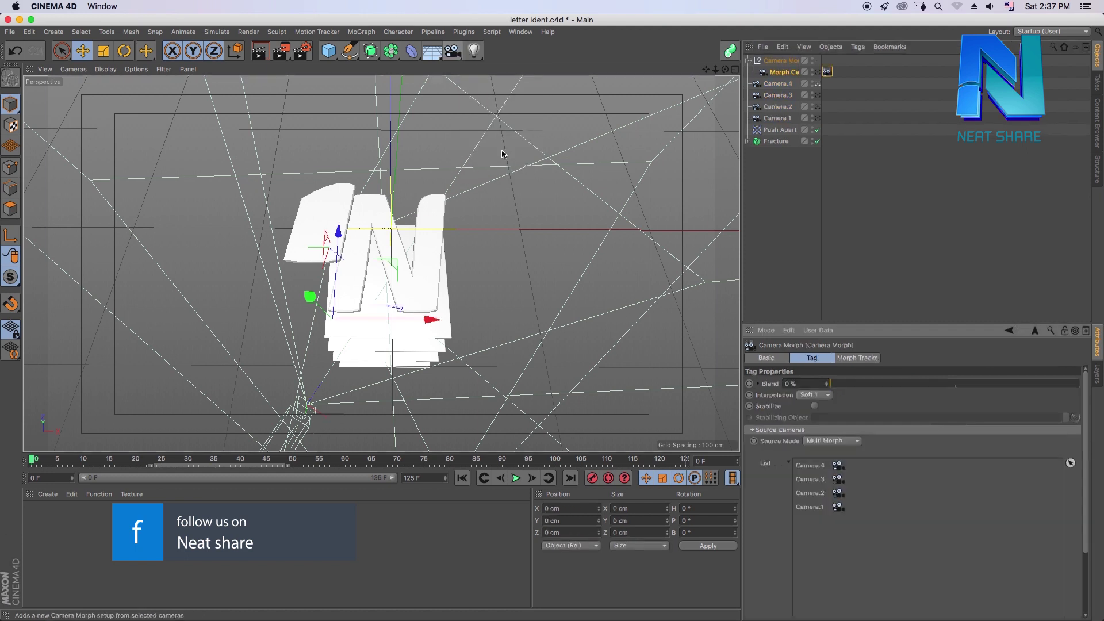
{"action": "left_click", "coordinate": [827, 74]}
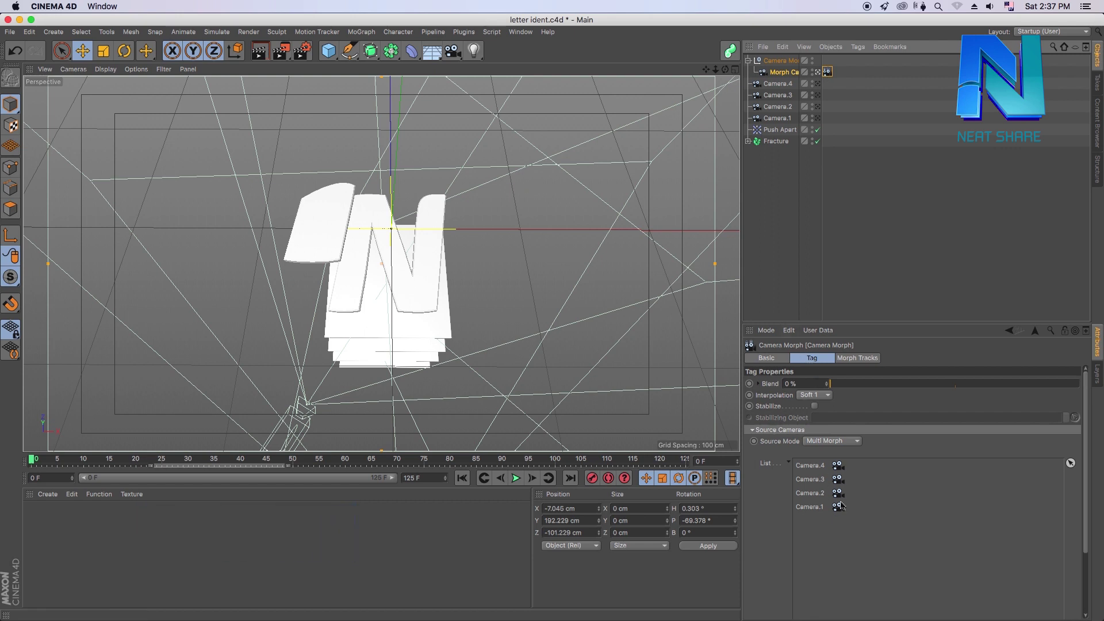
{"action": "left_click_drag", "start_coordinate": [853, 387], "coordinate": [814, 390]}
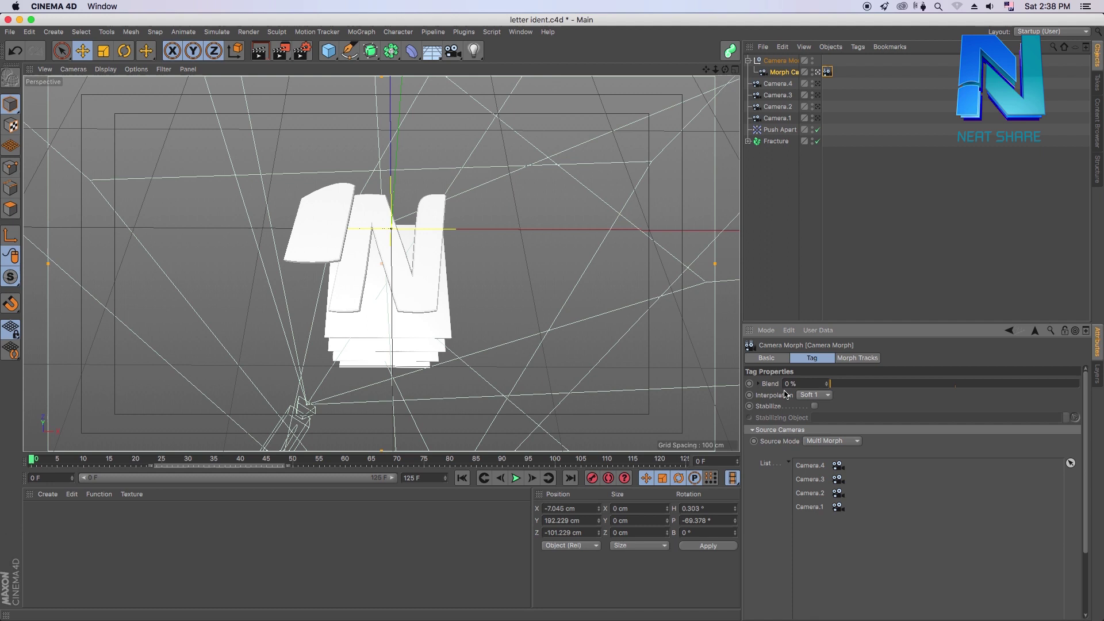
- Reselect the Camera Morph tag and raise its Blend to about 83%
{"action": "left_click", "coordinate": [781, 83]}
{"action": "left_click", "coordinate": [788, 74]}
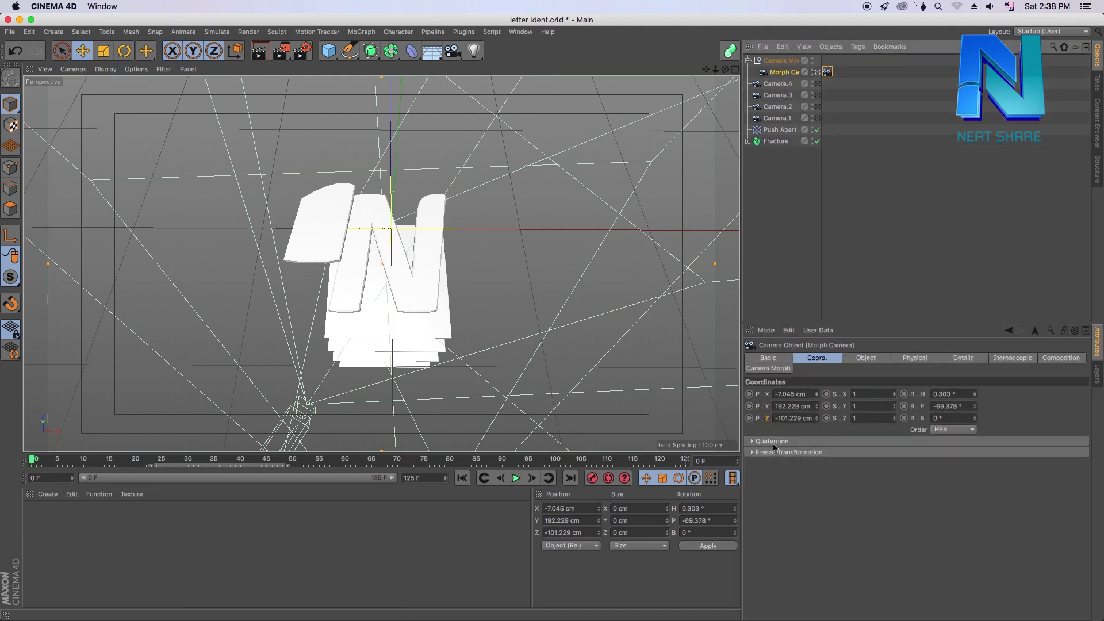
{"action": "left_click", "coordinate": [827, 71]}
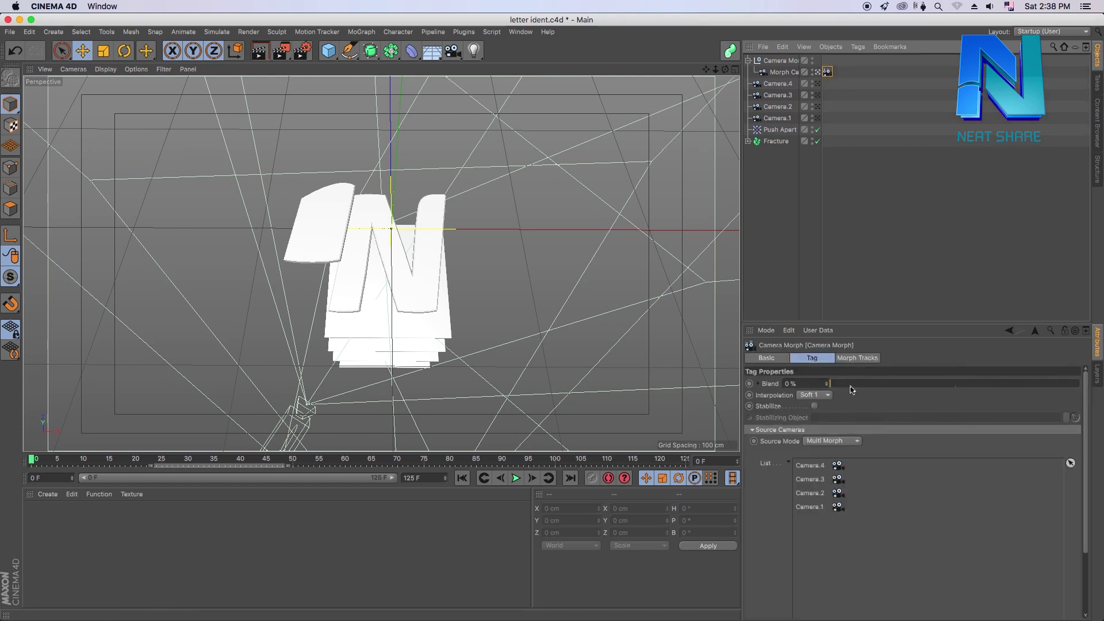
{"action": "mouse_move", "coordinate": [845, 388]}
{"action": "left_mouse_down"}
{"action": "mouse_move", "coordinate": [1096, 389]}
{"action": "mouse_move", "coordinate": [988, 387]}
{"action": "mouse_move", "coordinate": [1093, 389]}
{"action": "mouse_move", "coordinate": [820, 413]}
{"action": "mouse_move", "coordinate": [1084, 400]}
{"action": "left_mouse_up"}
- Set the Camera Morph Blend to 99% and keyframe it at frame 0
{"action": "left_click_drag", "start_coordinate": [136, 460], "coordinate": [32, 460]}
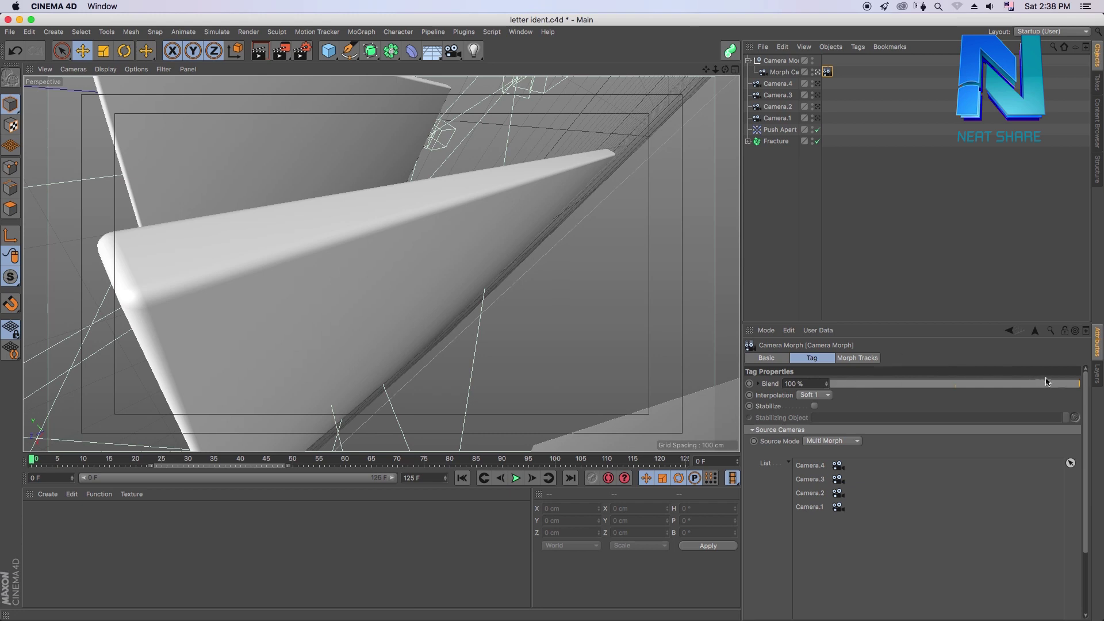
{"action": "left_click_drag", "start_coordinate": [1075, 389], "coordinate": [1088, 388]}
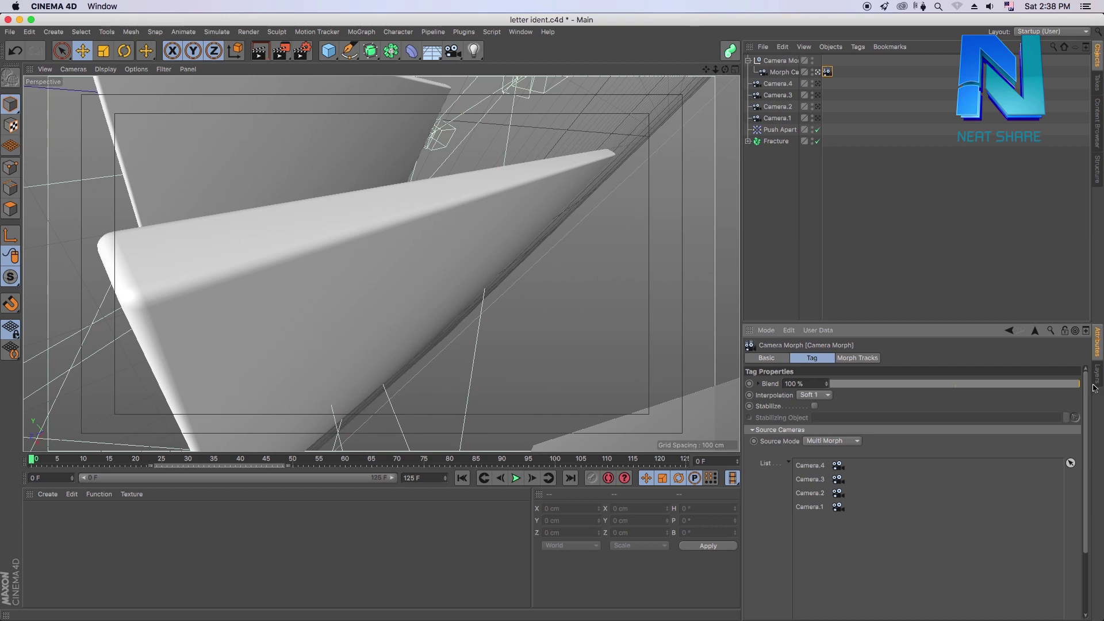
{"action": "mouse_move", "coordinate": [1083, 389]}
{"action": "left_mouse_down"}
{"action": "mouse_move", "coordinate": [1059, 388]}
{"action": "mouse_move", "coordinate": [1079, 390]}
{"action": "left_mouse_up"}
{"action": "left_click", "coordinate": [749, 383], "text": "ctrl"}
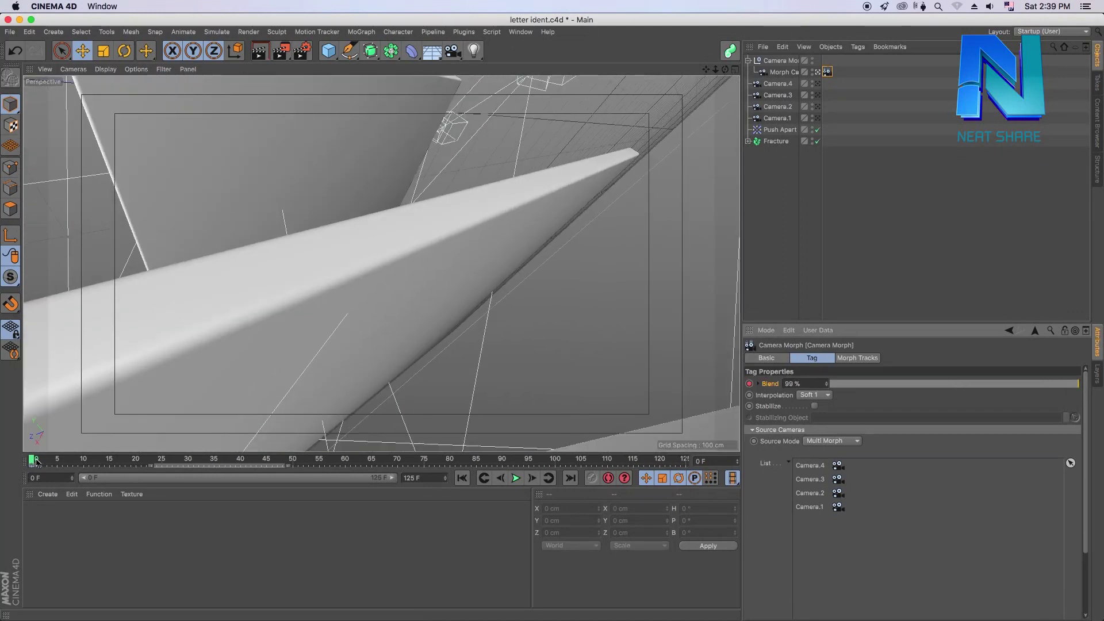
- Lower the Blend through about 72% and 48% to 0% by frame 125, then rewind to frame 0
{"action": "left_click_drag", "start_coordinate": [36, 461], "coordinate": [293, 468]}
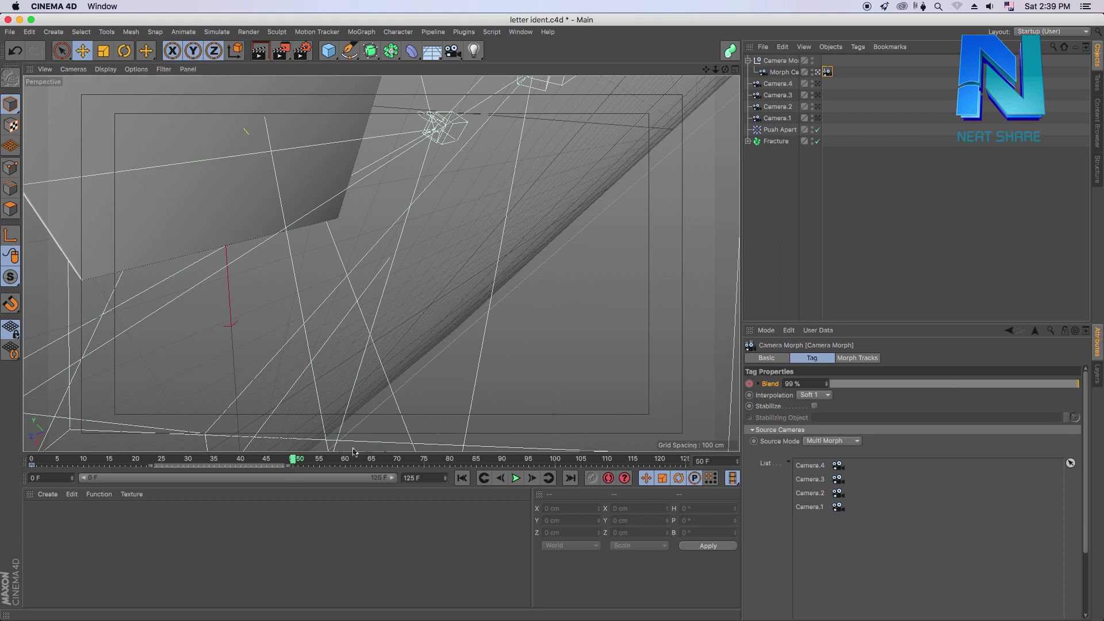
{"action": "left_click_drag", "start_coordinate": [1076, 389], "coordinate": [1073, 386]}
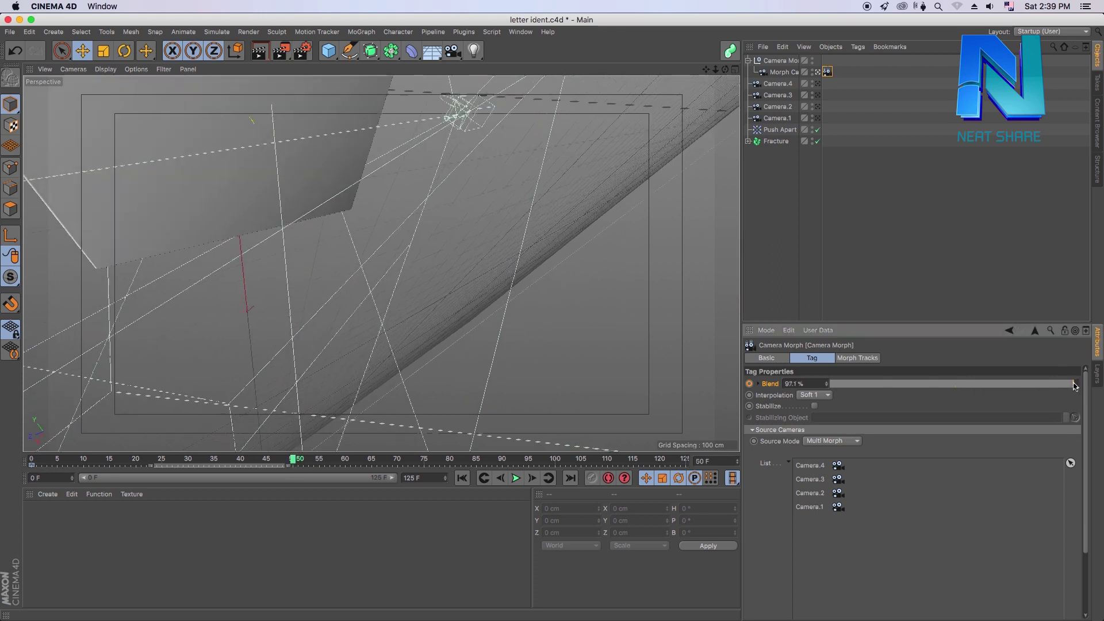
{"action": "left_click_drag", "start_coordinate": [1073, 386], "coordinate": [1011, 389]}
{"action": "mouse_move", "coordinate": [982, 390]}
{"action": "left_mouse_down"}
{"action": "mouse_move", "coordinate": [855, 398]}
{"action": "mouse_move", "coordinate": [1070, 397]}
{"action": "mouse_move", "coordinate": [850, 395]}
{"action": "left_mouse_up"}
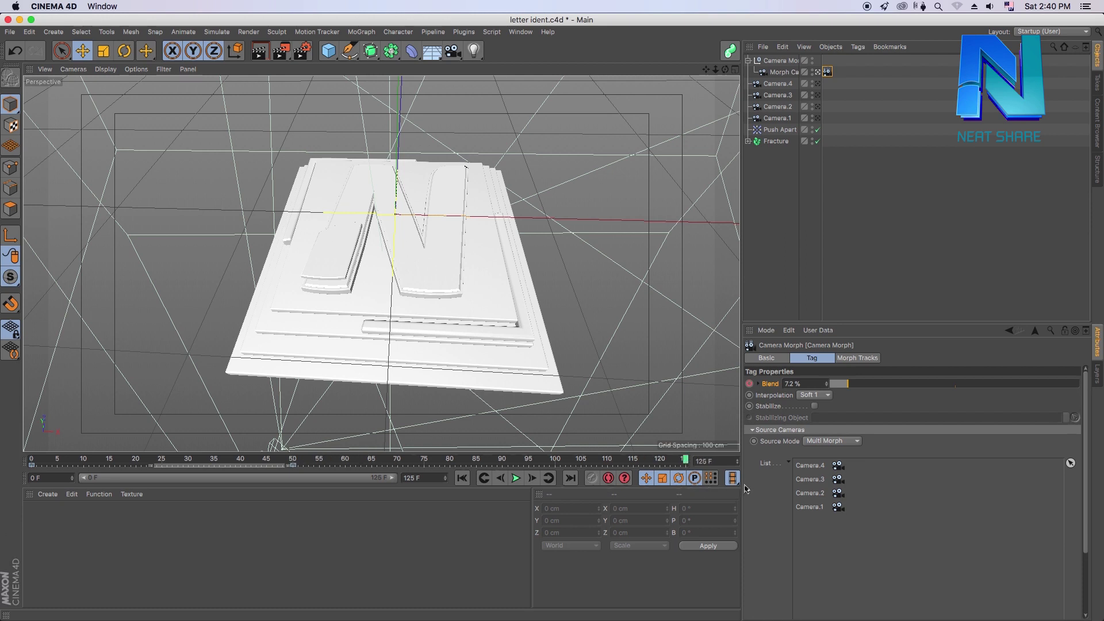
{"action": "left_click_drag", "start_coordinate": [845, 385], "coordinate": [758, 391]}
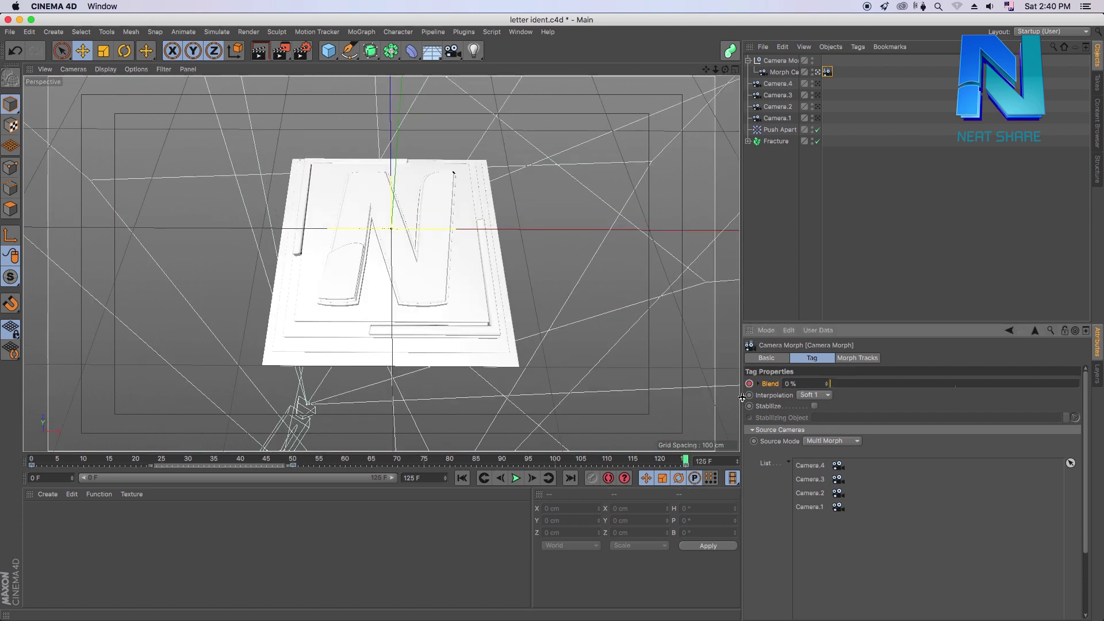
{"action": "left_click_drag", "start_coordinate": [686, 465], "coordinate": [35, 469]}
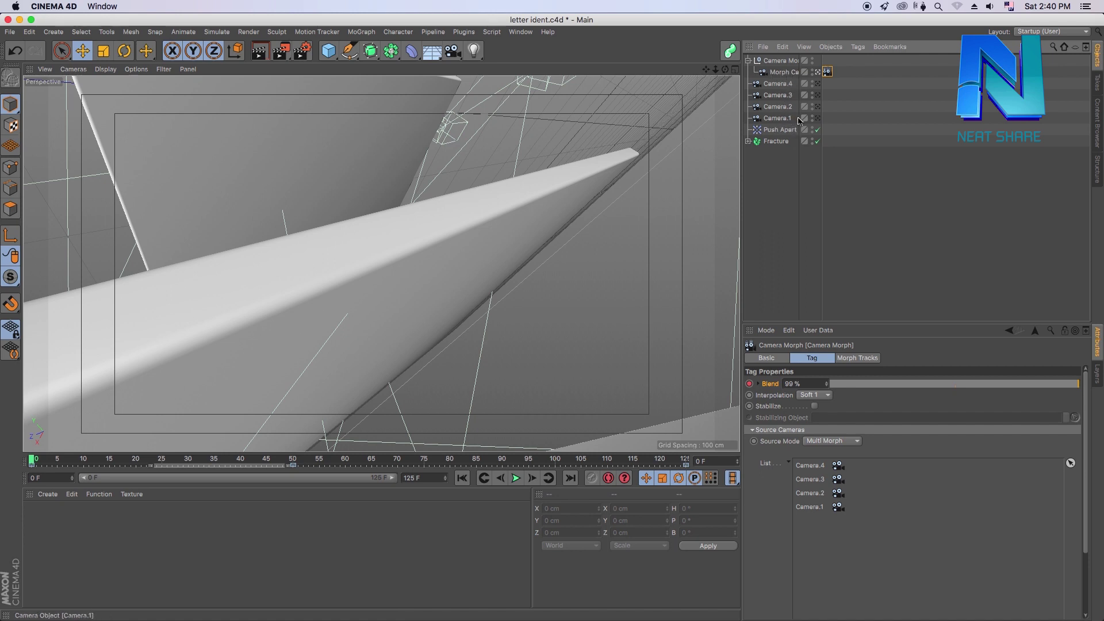
- Play and stop the morph camera animation, then return to the editor perspective view
{"action": "left_click", "coordinate": [515, 479]}
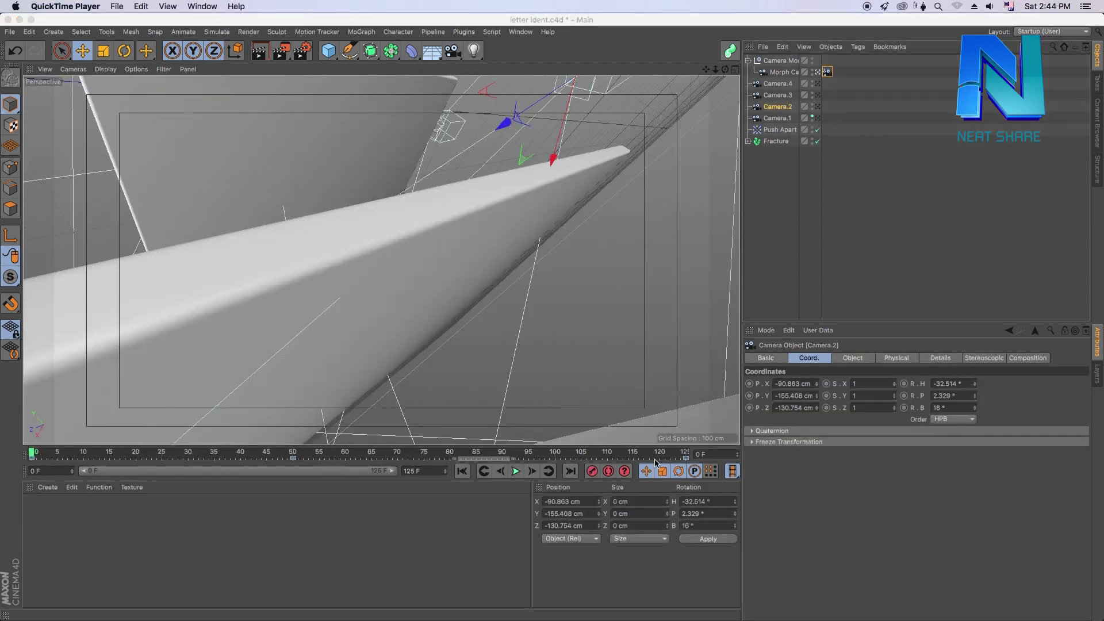
{"action": "left_click", "coordinate": [516, 473]}
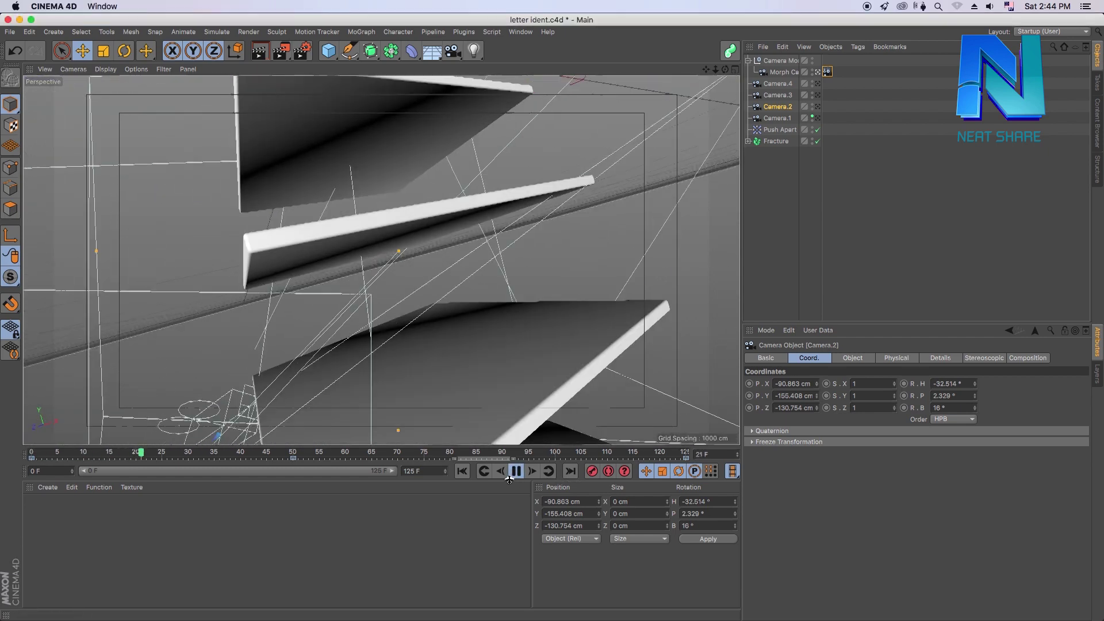
{"action": "left_click", "coordinate": [516, 473]}
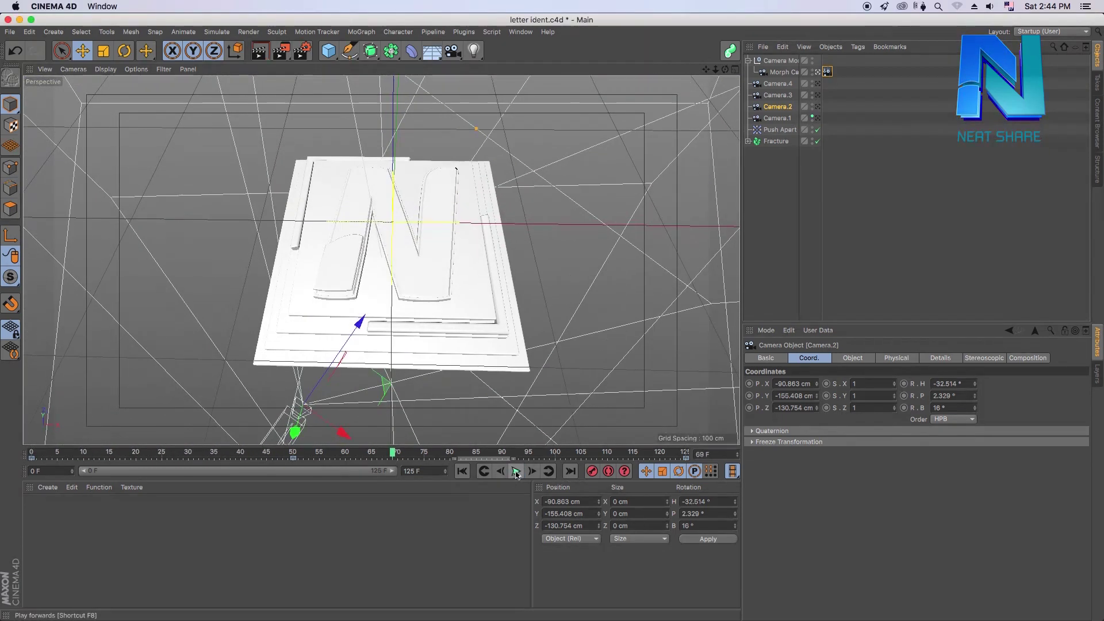
{"action": "left_click", "coordinate": [819, 73]}
{"action": "left_click", "coordinate": [240, 455]}
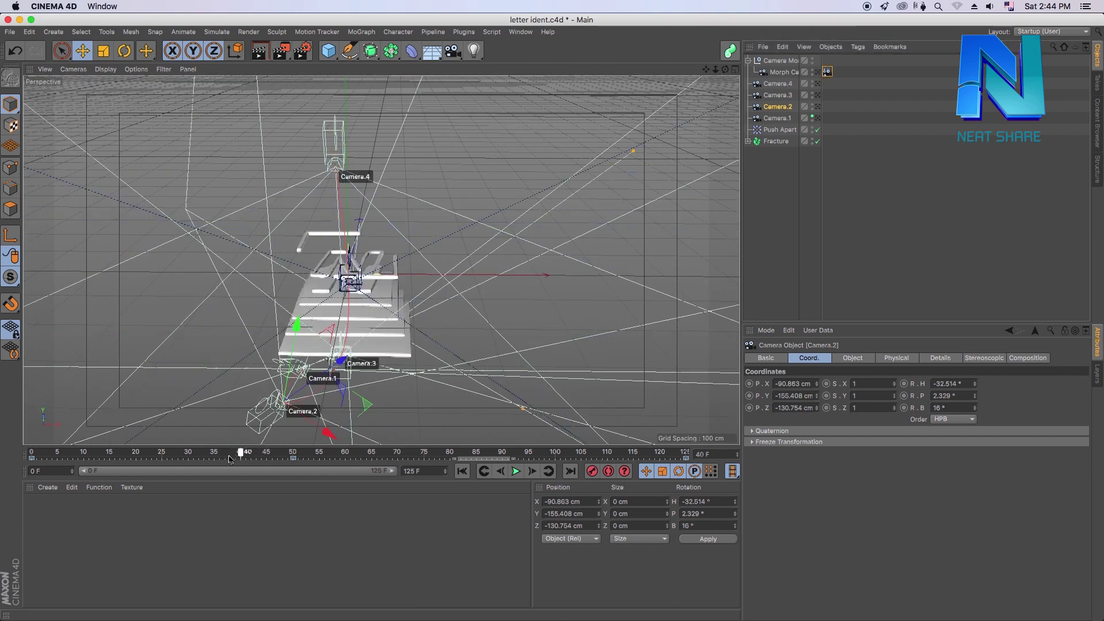
{"action": "left_click_drag", "start_coordinate": [230, 458], "coordinate": [31, 456]}
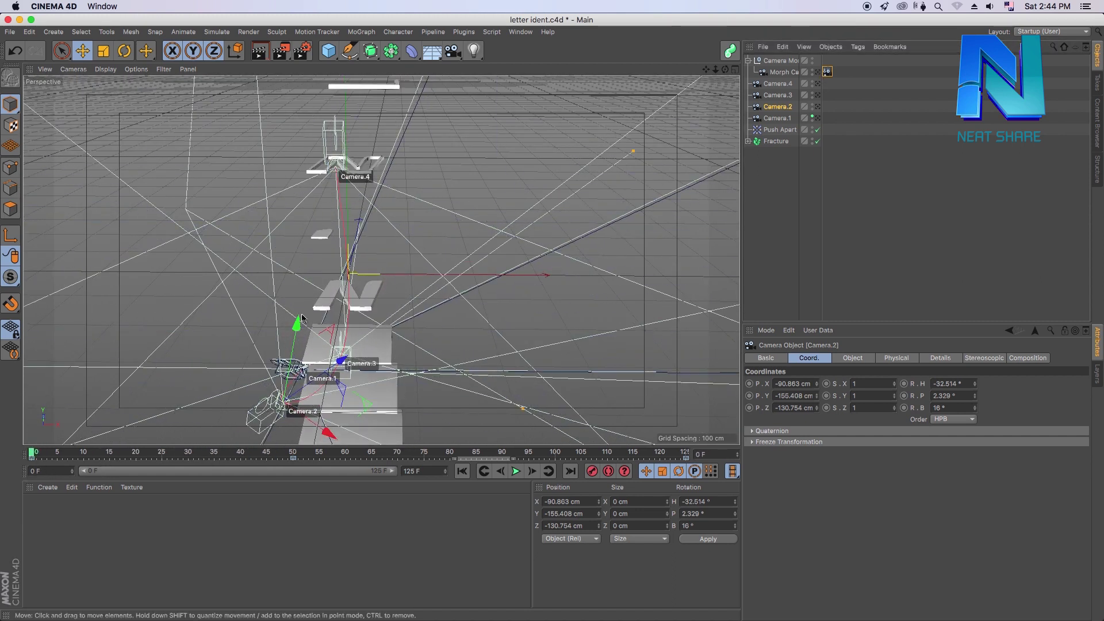
{"action": "left_click_drag", "start_coordinate": [724, 69], "coordinate": [678, 115]}
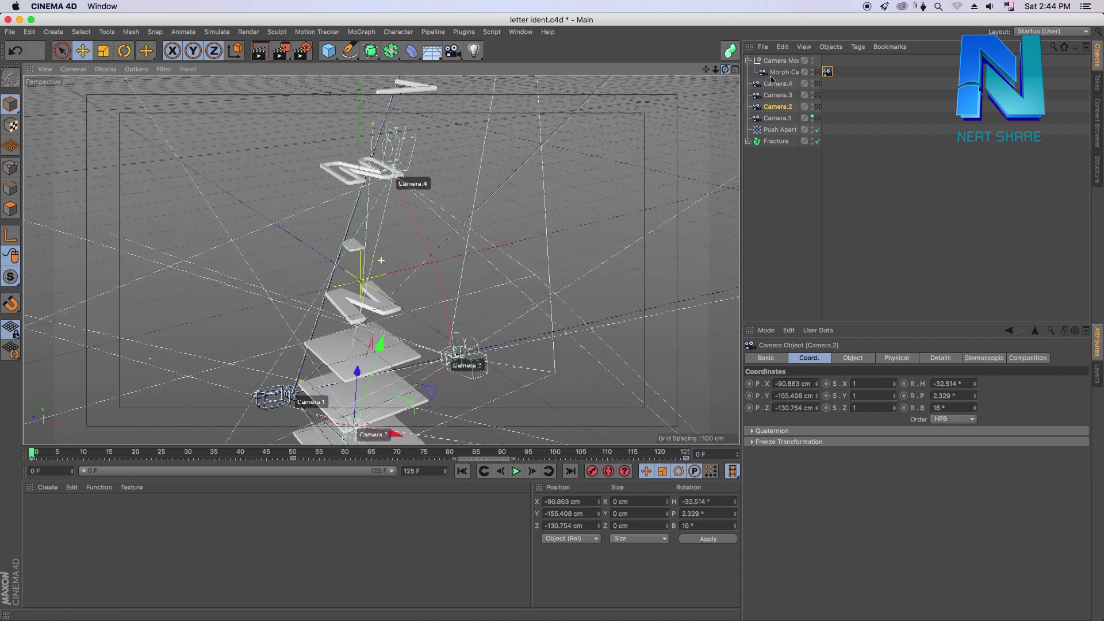
{"action": "left_click", "coordinate": [778, 119]}
{"action": "left_click", "coordinate": [778, 108]}
{"action": "left_click", "coordinate": [776, 95]}
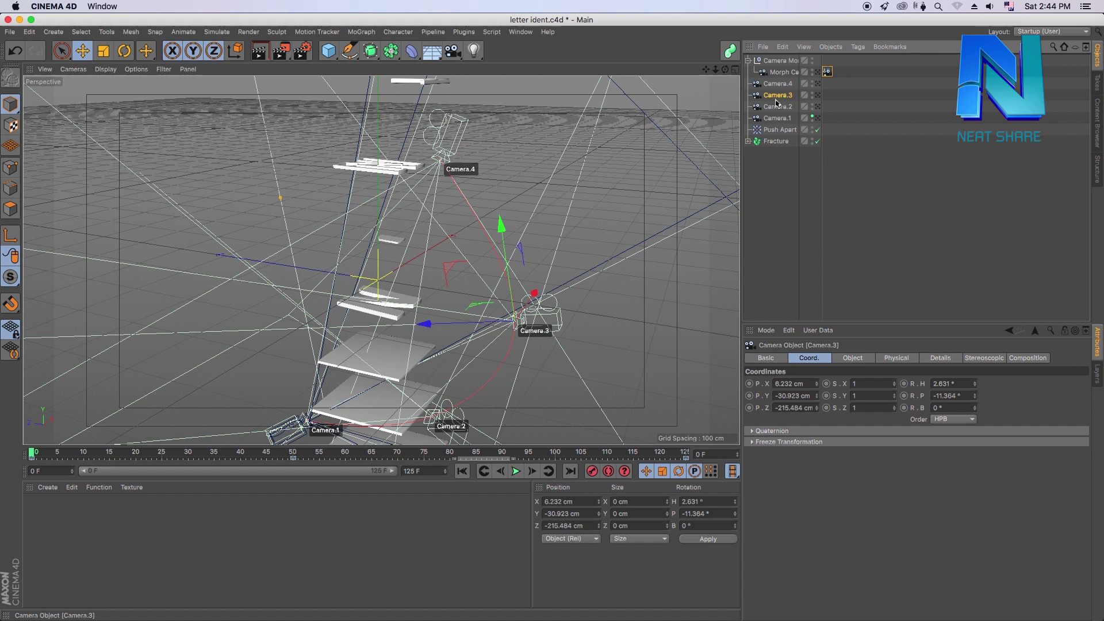
{"action": "left_click", "coordinate": [783, 84]}
{"action": "mouse_move", "coordinate": [213, 448]}
{"action": "left_mouse_down"}
{"action": "mouse_move", "coordinate": [233, 467]}
{"action": "mouse_move", "coordinate": [24, 435]}
{"action": "left_mouse_up"}
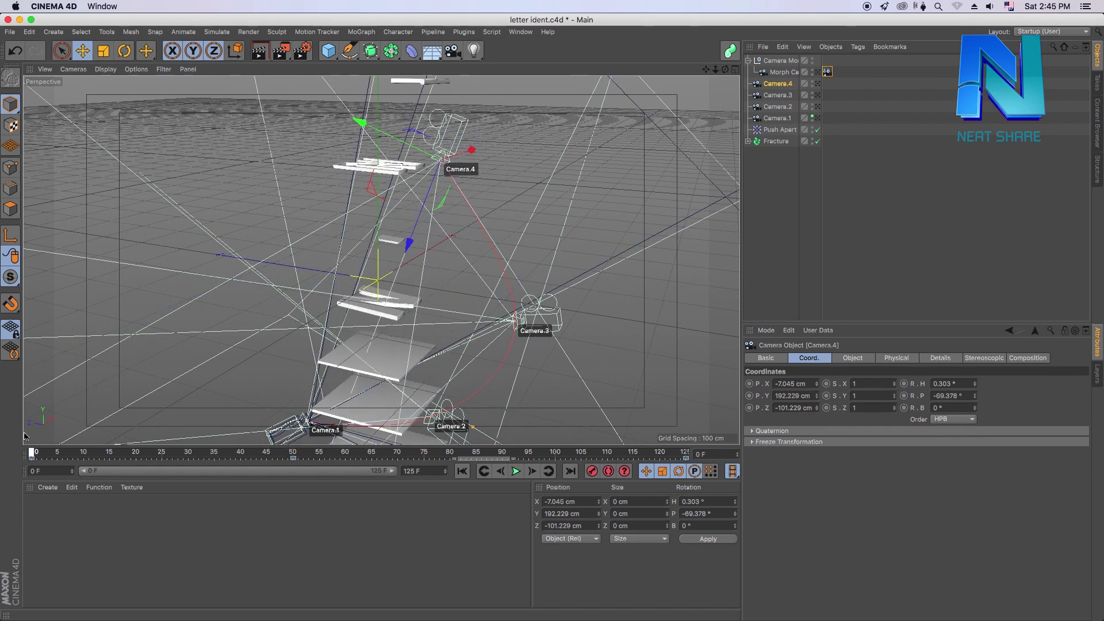
{"action": "left_click_drag", "start_coordinate": [722, 73], "coordinate": [670, 113]}
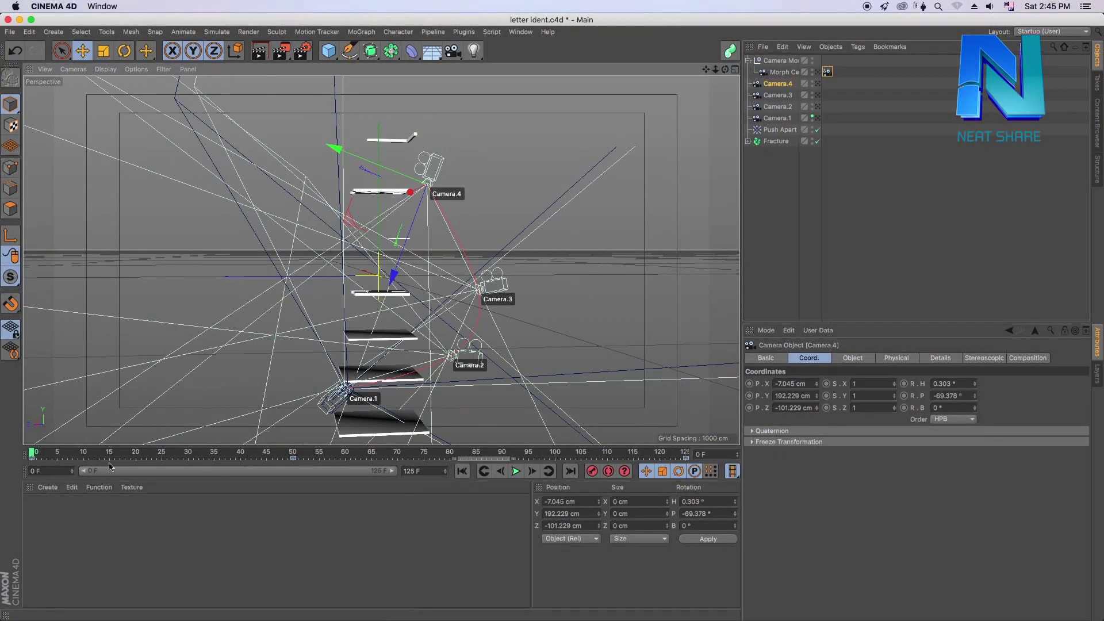
{"action": "mouse_move", "coordinate": [34, 454]}
{"action": "left_mouse_down"}
{"action": "mouse_move", "coordinate": [431, 454]}
{"action": "mouse_move", "coordinate": [91, 419]}
{"action": "left_mouse_up"}
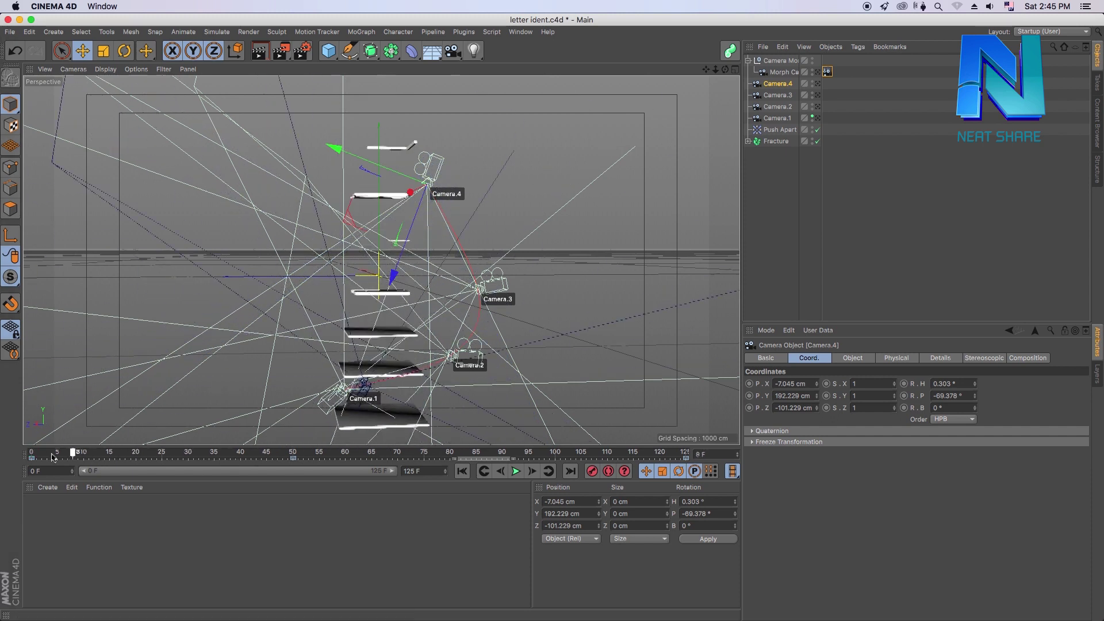
{"action": "left_click", "coordinate": [787, 75]}
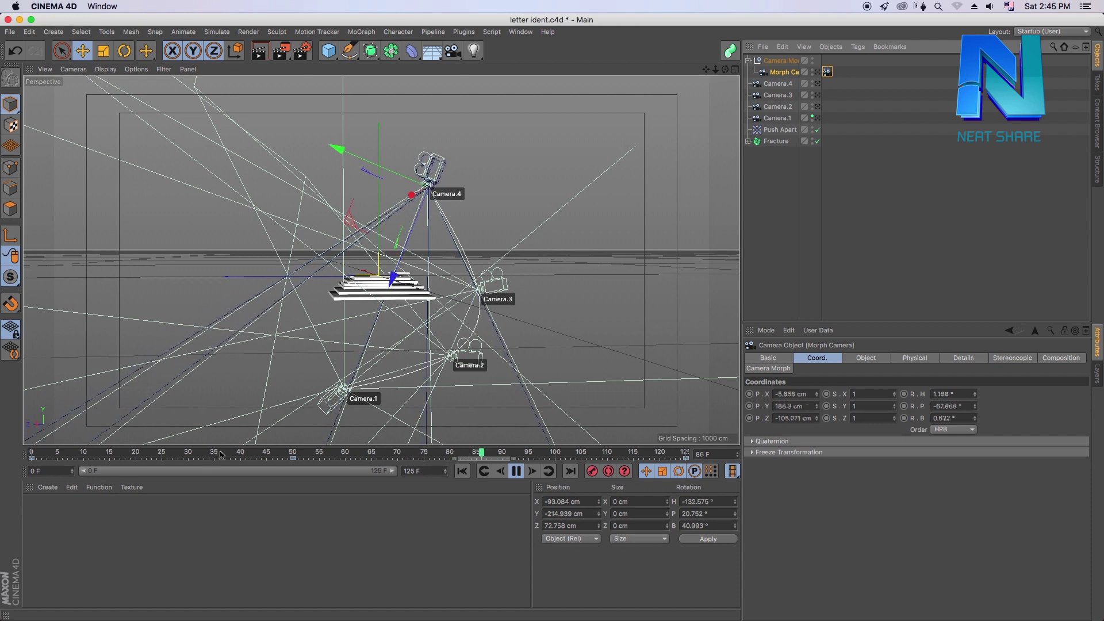
{"action": "left_click", "coordinate": [104, 455]}
{"action": "left_click_drag", "start_coordinate": [104, 457], "coordinate": [137, 451]}
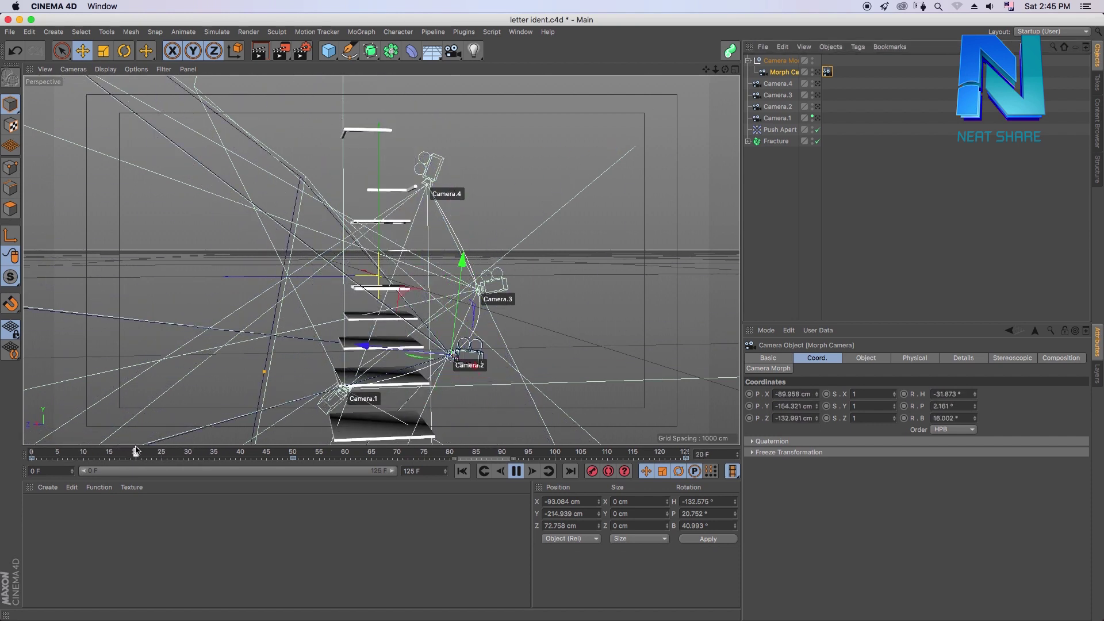
{"action": "left_click_drag", "start_coordinate": [137, 451], "coordinate": [48, 457]}
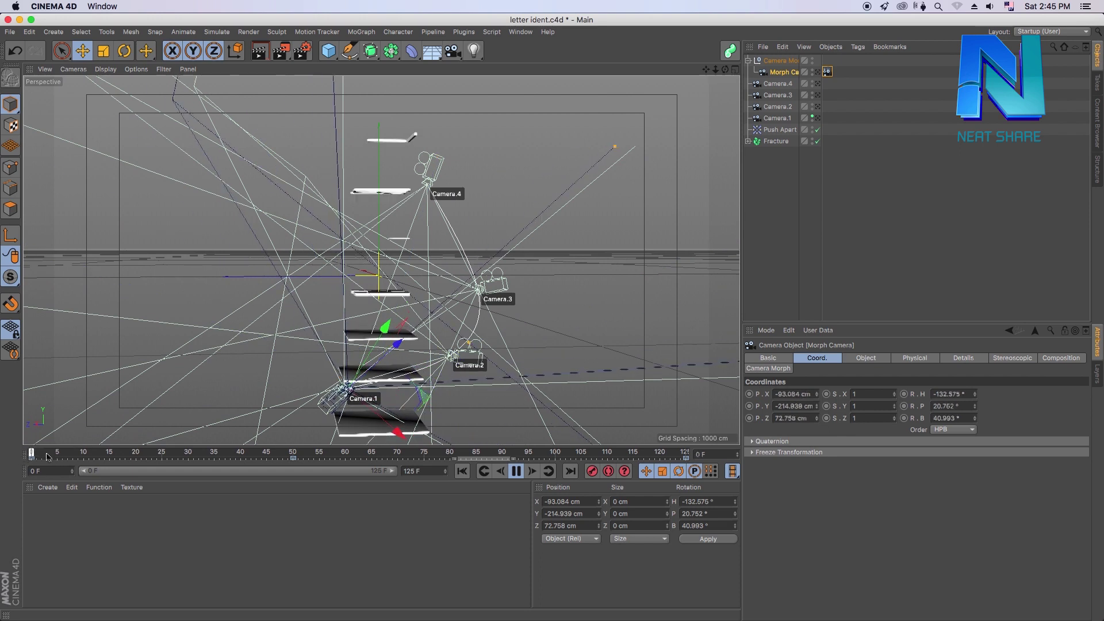
{"action": "left_click_drag", "start_coordinate": [178, 458], "coordinate": [135, 458]}
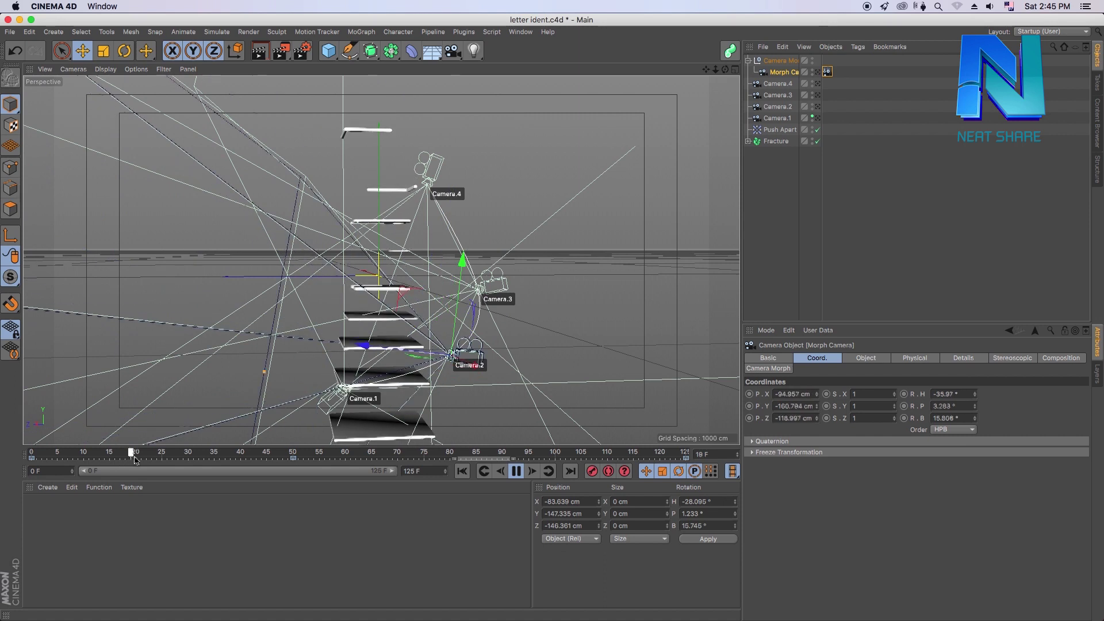
{"action": "left_click_drag", "start_coordinate": [135, 458], "coordinate": [26, 479]}
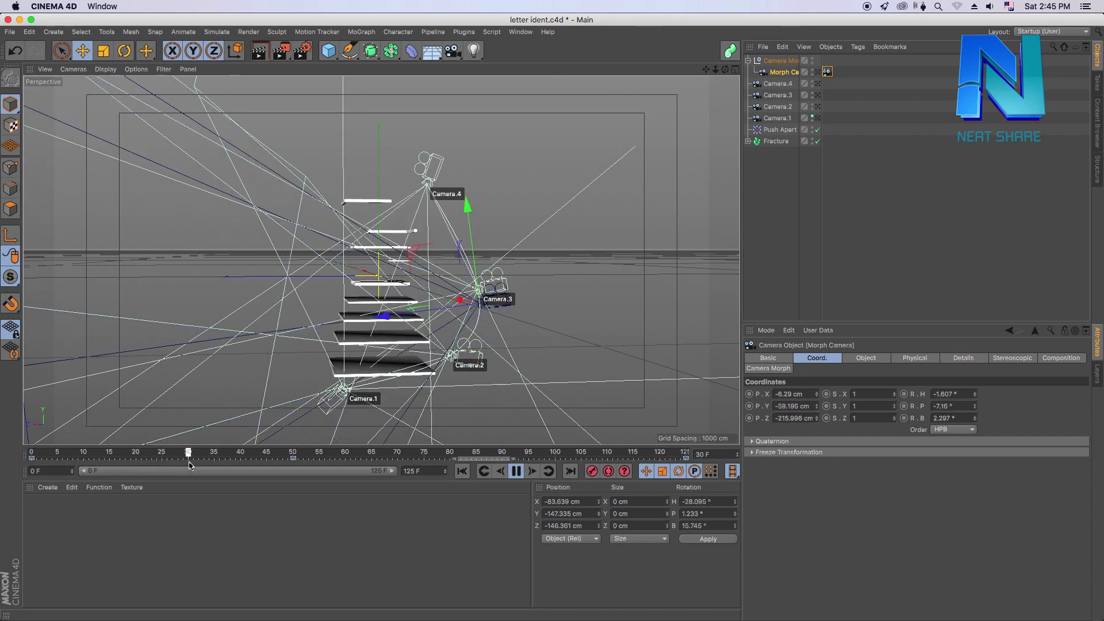
{"action": "left_click_drag", "start_coordinate": [202, 465], "coordinate": [199, 466]}
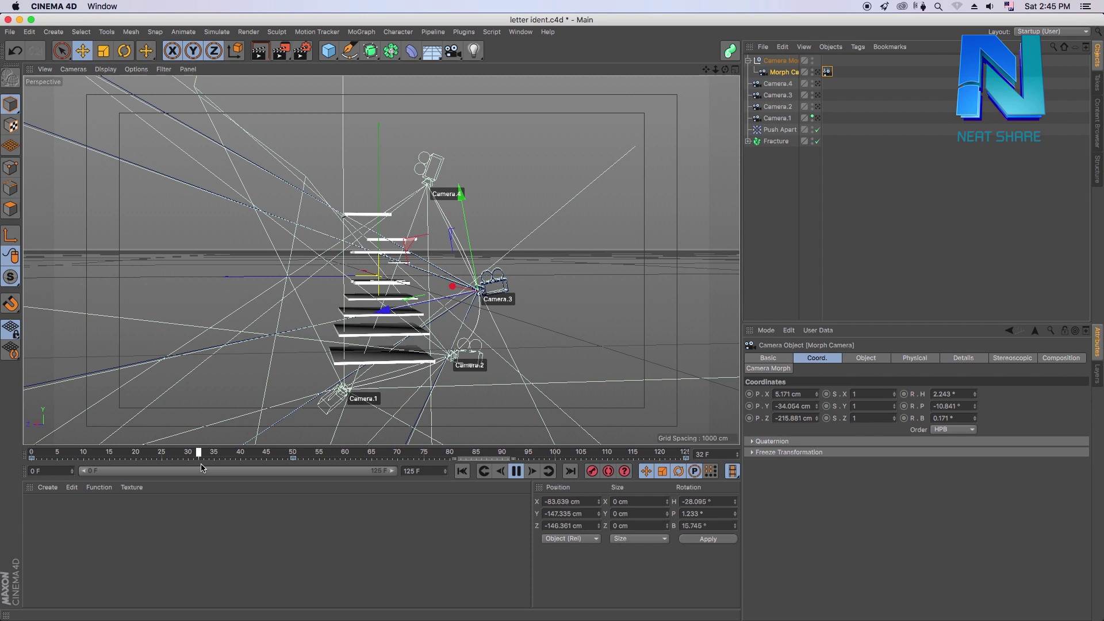
{"action": "left_click_drag", "start_coordinate": [286, 456], "coordinate": [293, 455]}
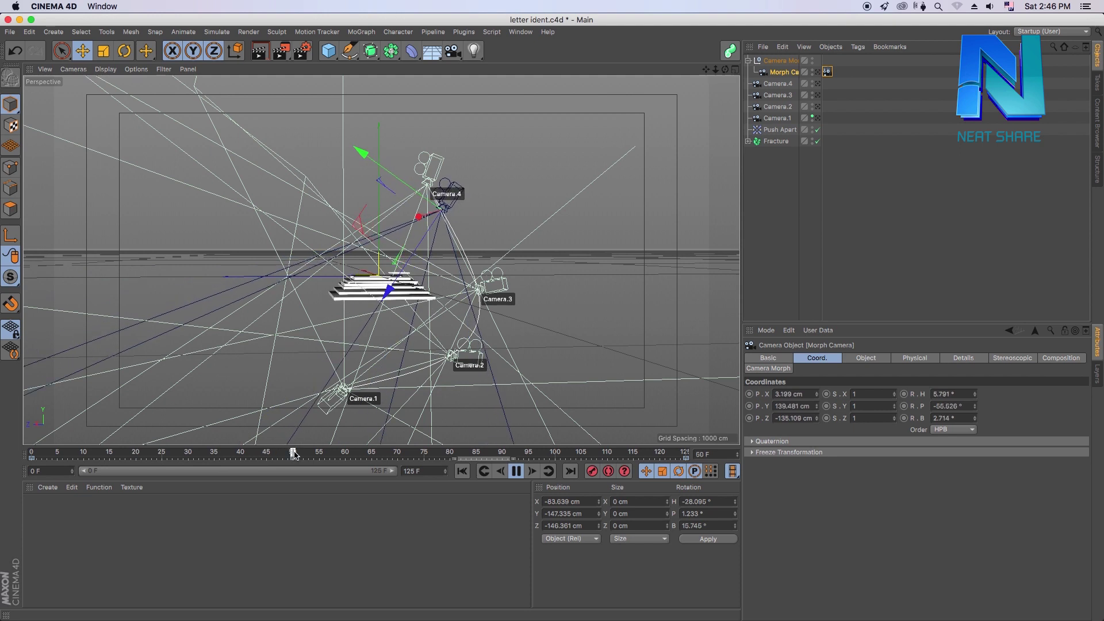
{"action": "left_click_drag", "start_coordinate": [293, 455], "coordinate": [1, 470]}
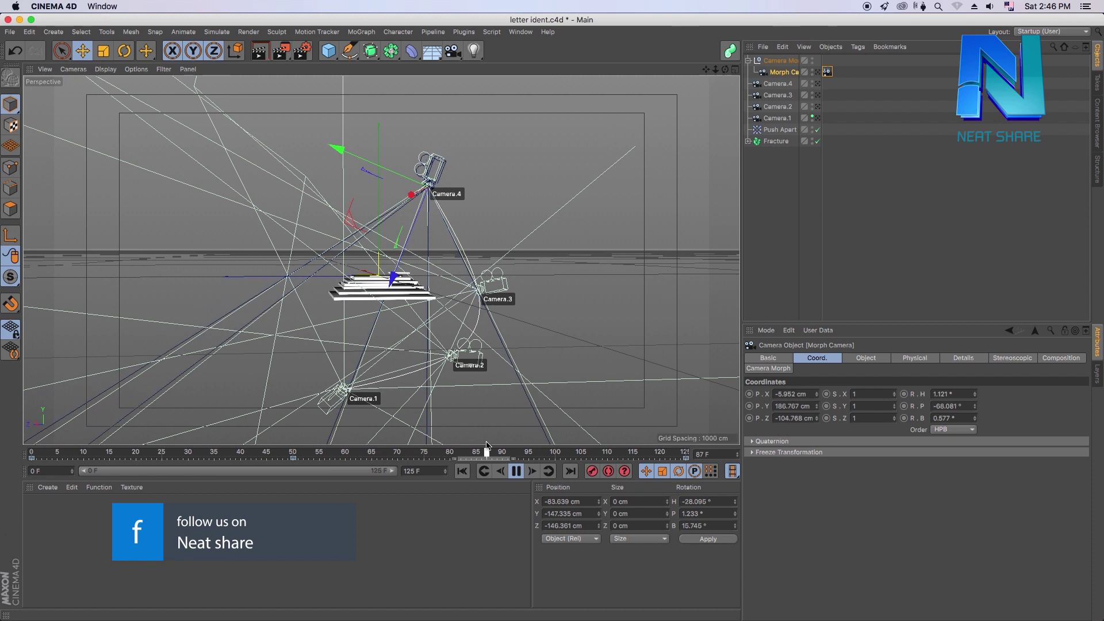
{"action": "left_click", "coordinate": [517, 472]}
{"action": "left_click_drag", "start_coordinate": [527, 460], "coordinate": [31, 454]}
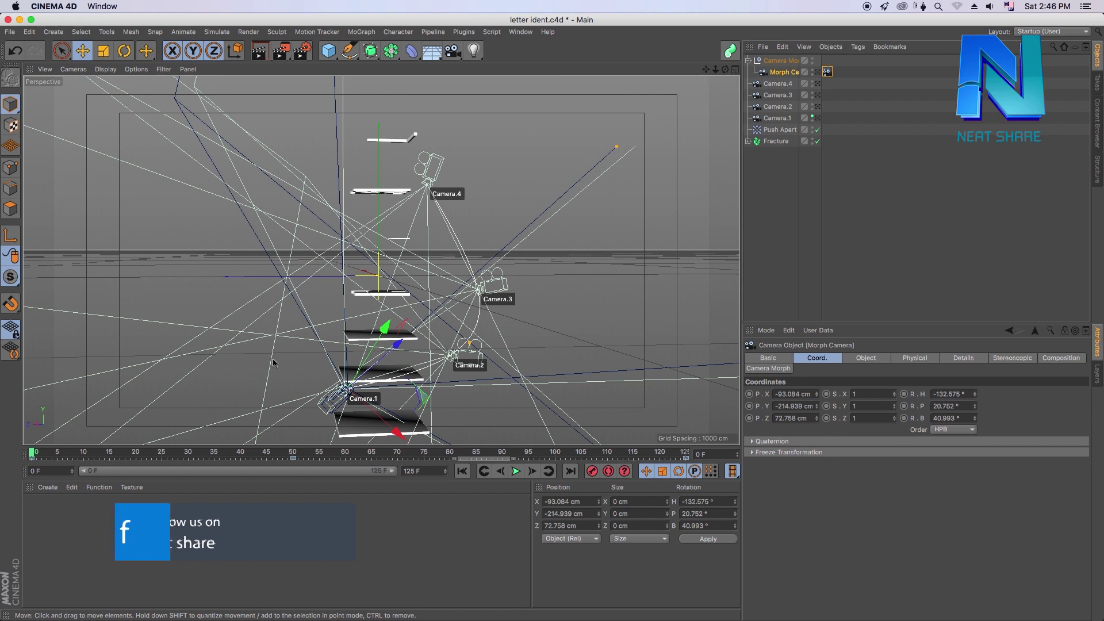
{"action": "left_click", "coordinate": [516, 472]}
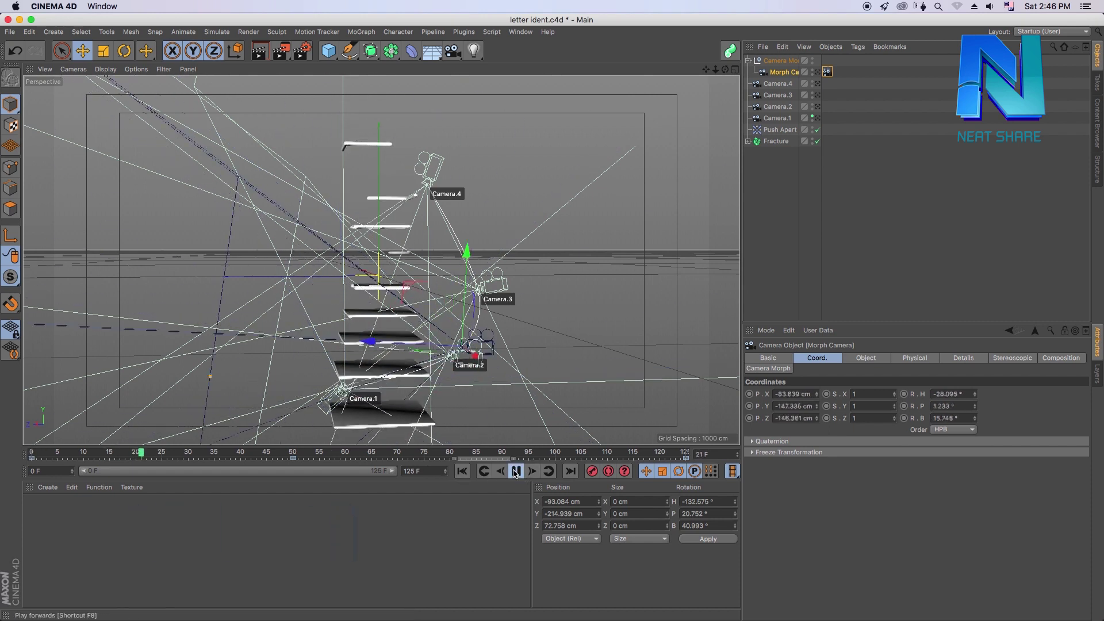
{"action": "left_click", "coordinate": [516, 471]}
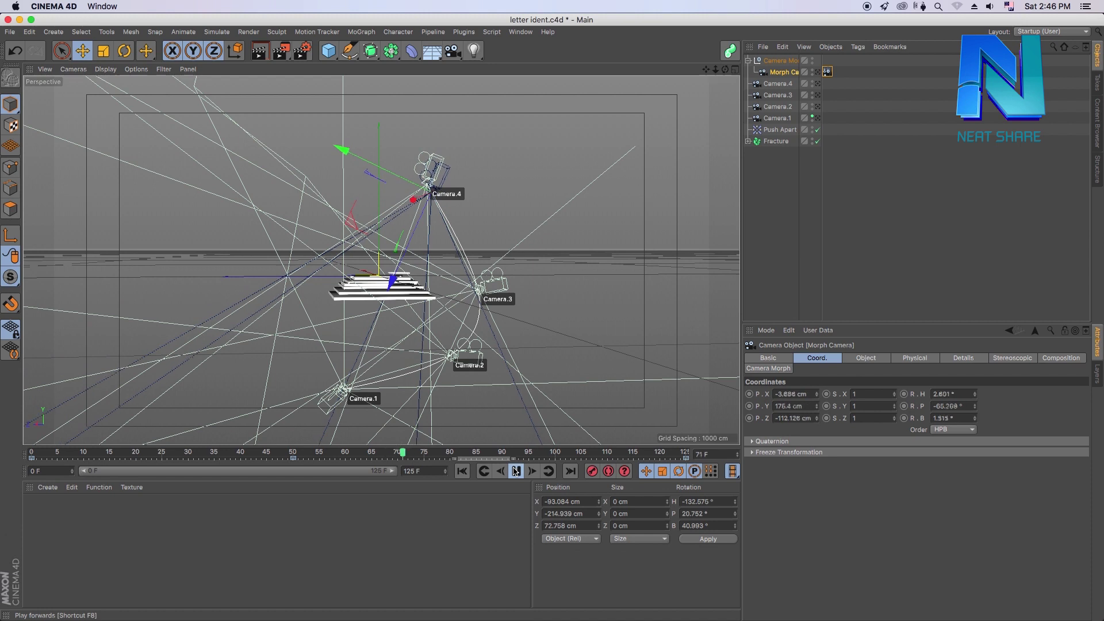
{"action": "left_click", "coordinate": [516, 472]}
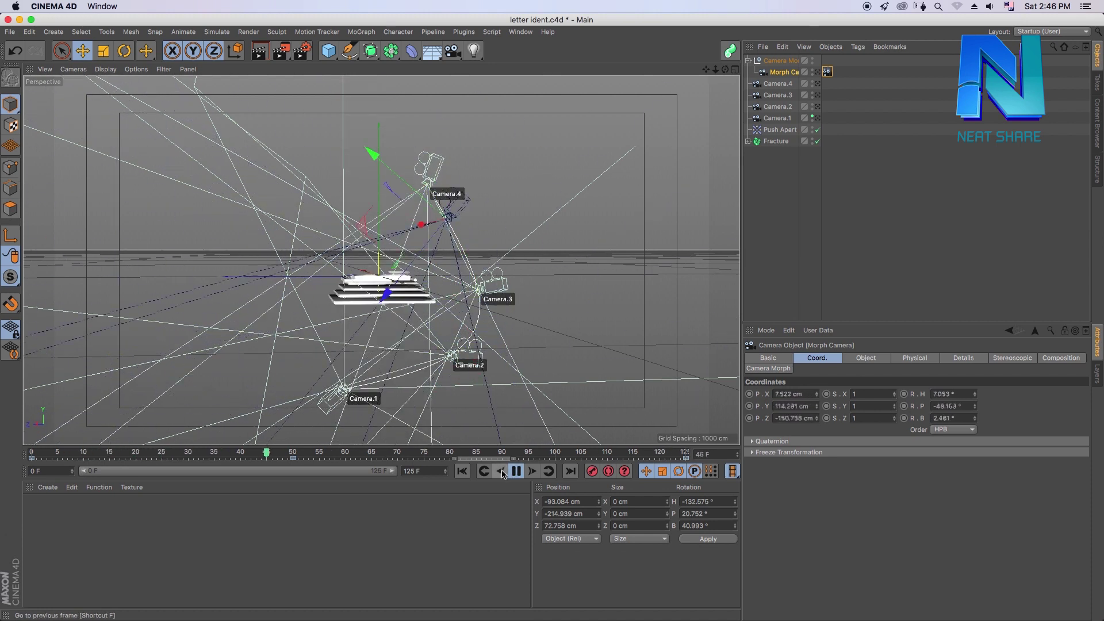
{"action": "left_click", "coordinate": [816, 75]}
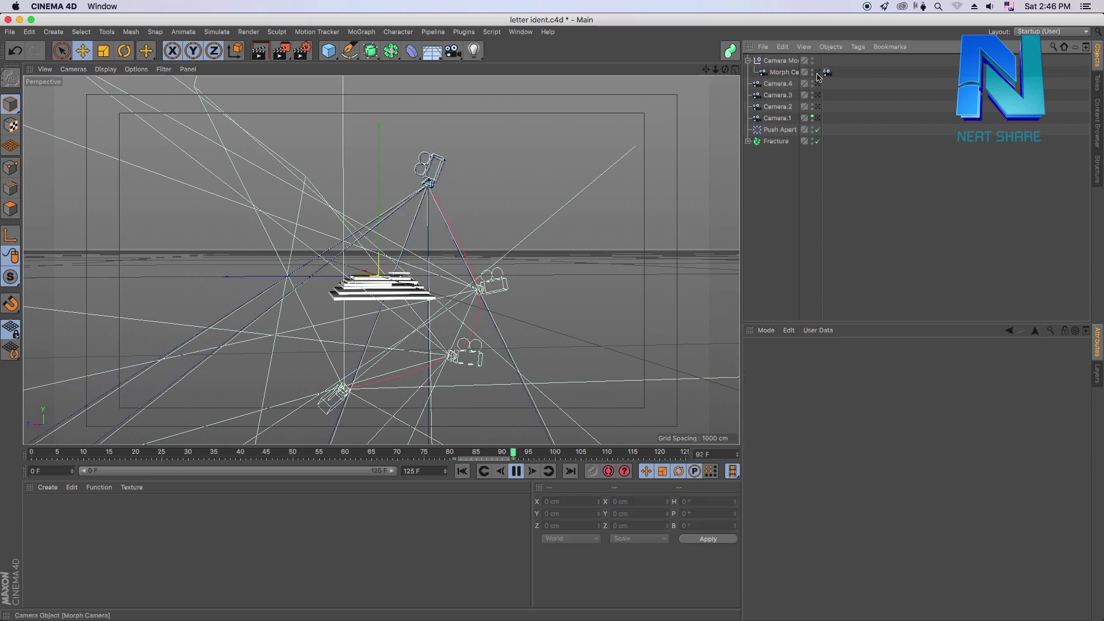
- Look through the Morph Camera, stop playback, and inspect Push Apart and Fracture settings
{"action": "left_click", "coordinate": [817, 72]}
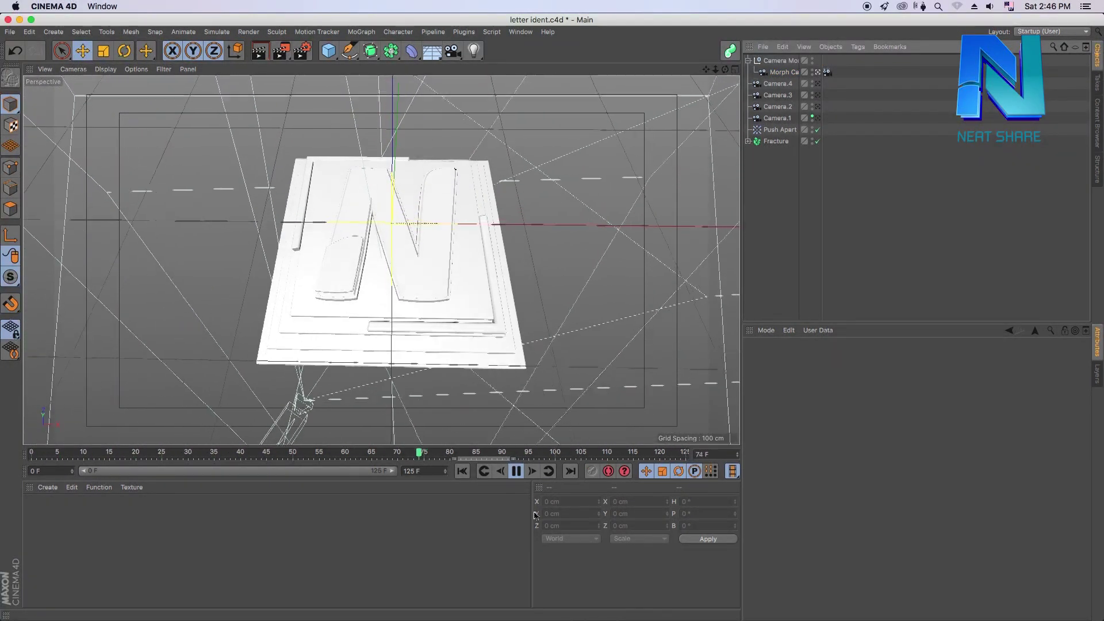
{"action": "left_click", "coordinate": [516, 471]}
{"action": "left_click", "coordinate": [780, 130]}
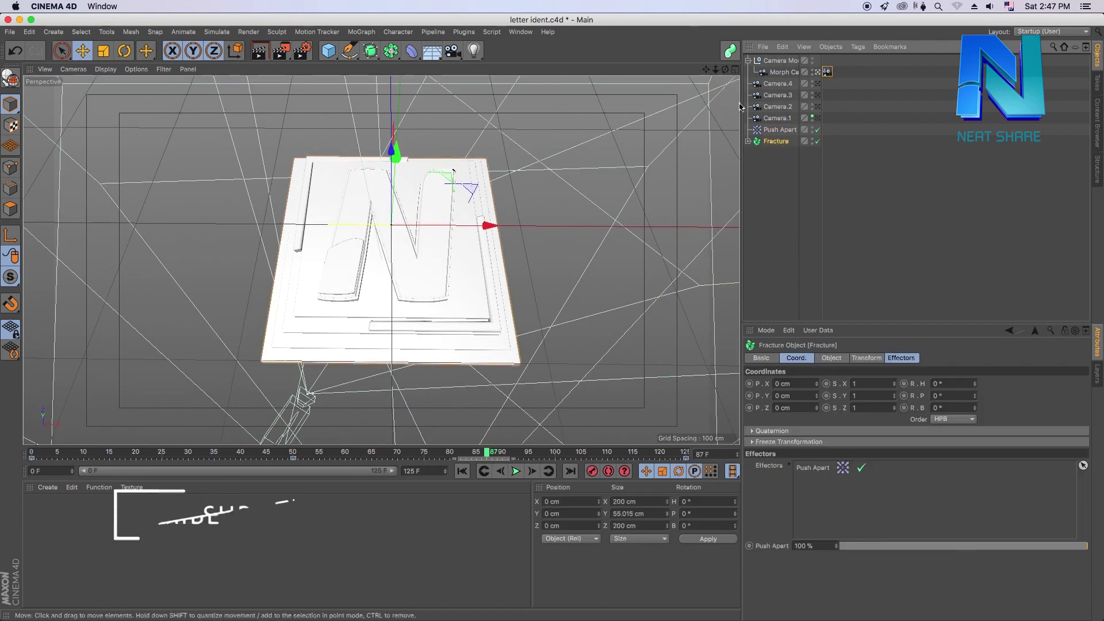
{"action": "left_click", "coordinate": [786, 132]}
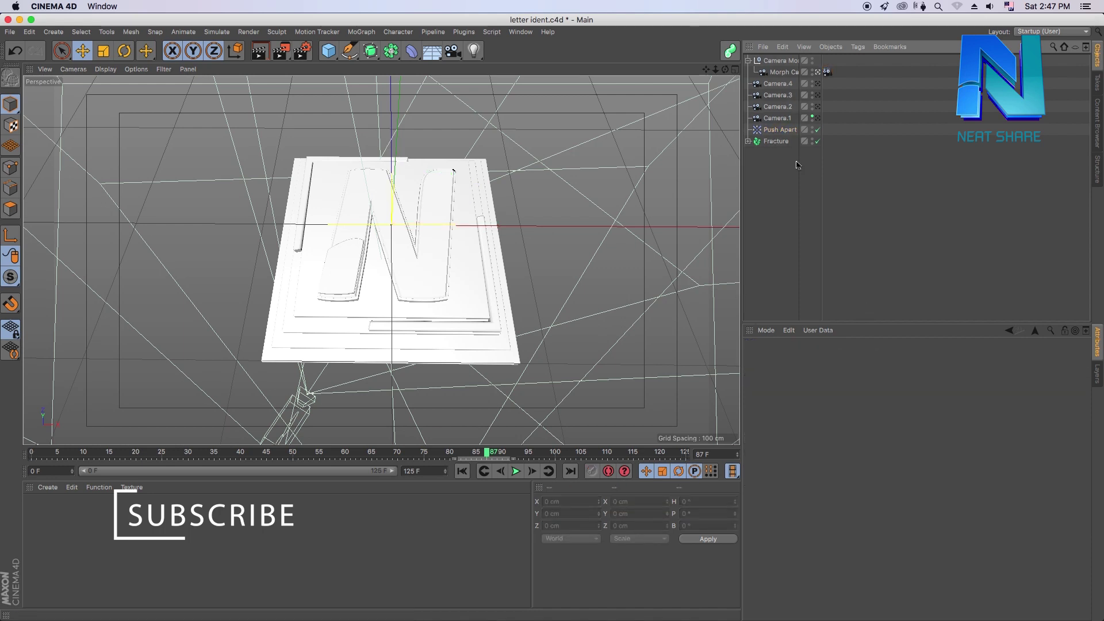
{"action": "left_click", "coordinate": [783, 142]}
{"action": "left_click", "coordinate": [829, 359]}
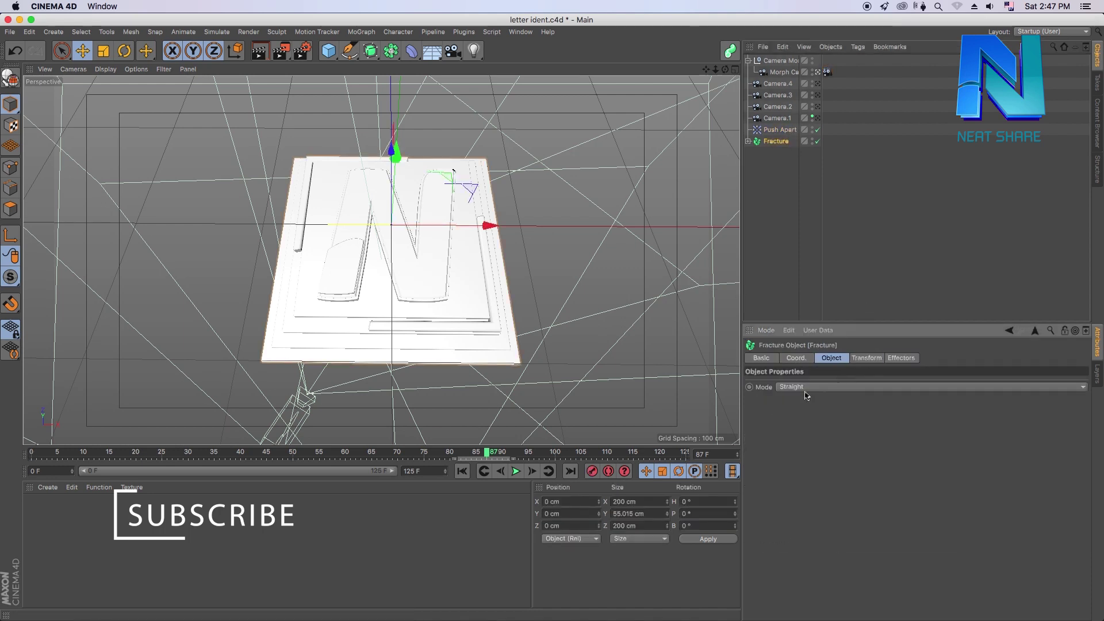
{"action": "key", "text": "Up"}
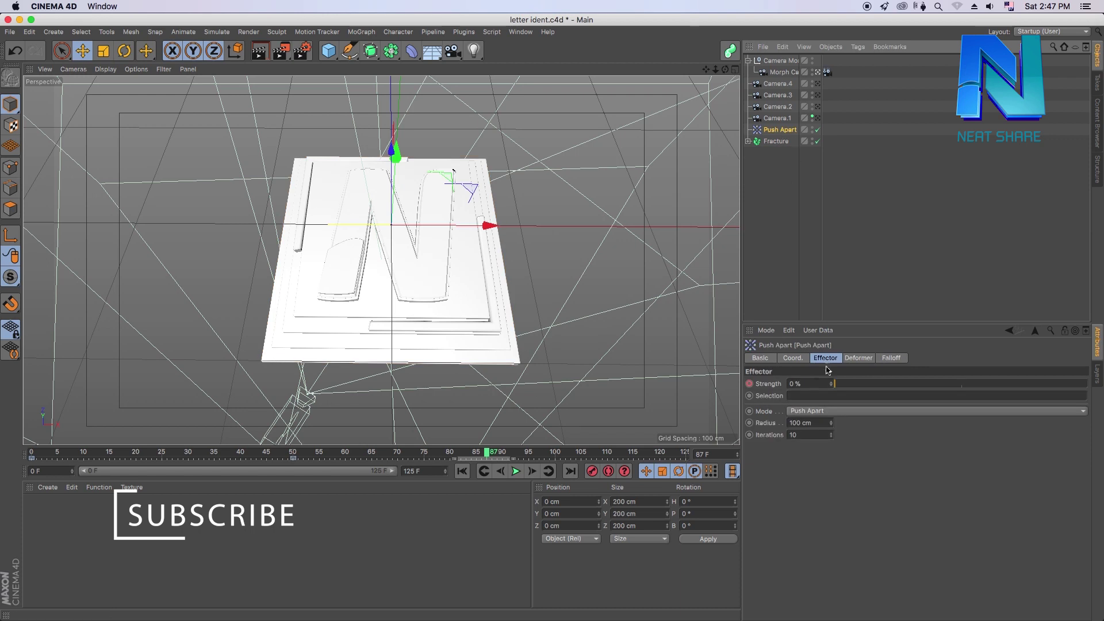
- Expand Fracture to inspect its pieces and the Main letter extrude, then collapse it
{"action": "left_click", "coordinate": [763, 142]}
{"action": "left_click", "coordinate": [785, 154]}
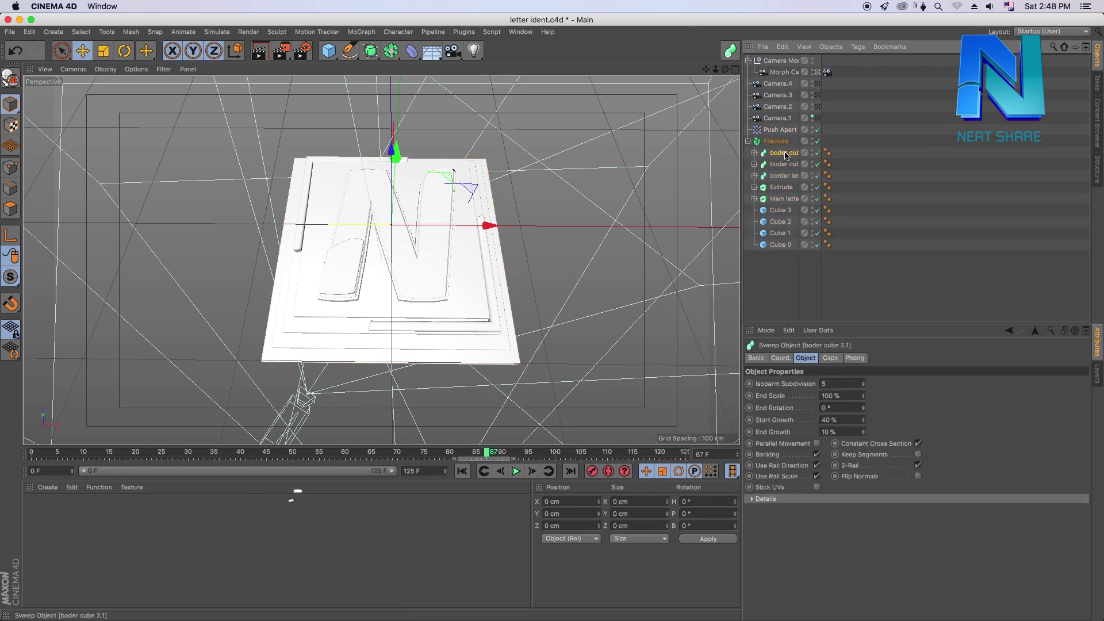
{"action": "key", "text": "l"}
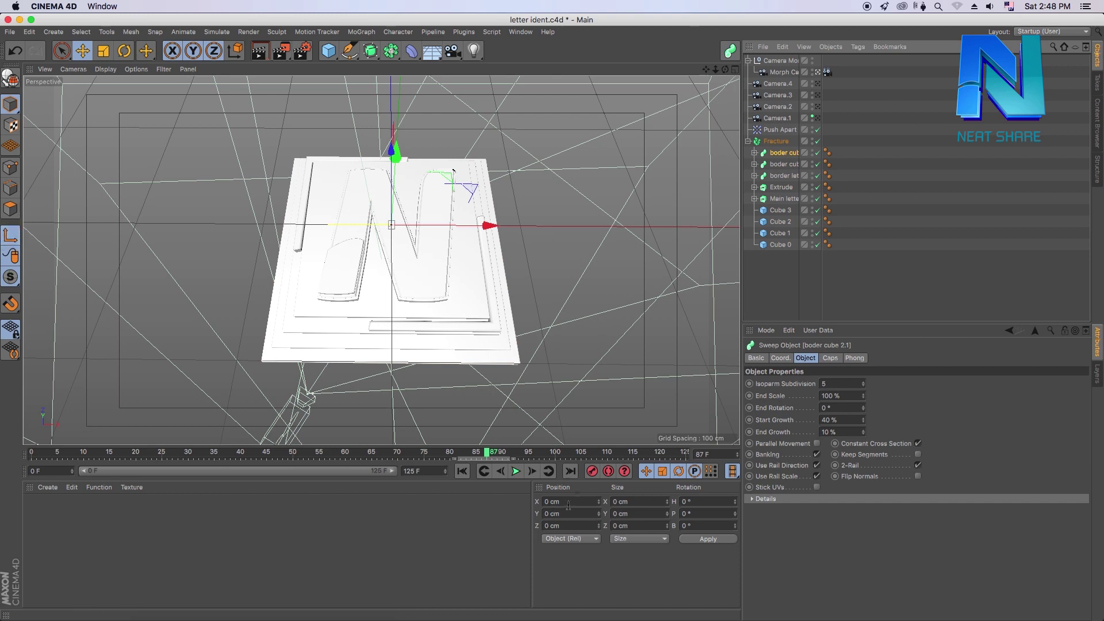
{"action": "left_click", "coordinate": [783, 198]}
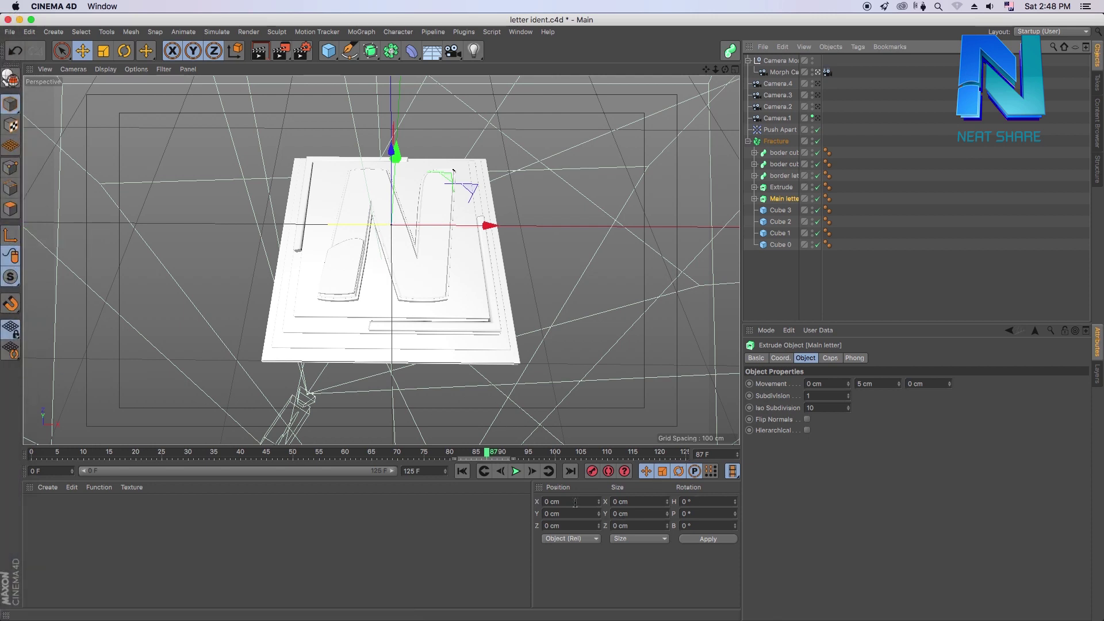
{"action": "left_click", "coordinate": [774, 143]}
{"action": "left_click", "coordinate": [748, 142]}
- Check the Push Apart key at frame 50, inspect the cameras, and deselect everything
{"action": "left_click", "coordinate": [780, 129]}
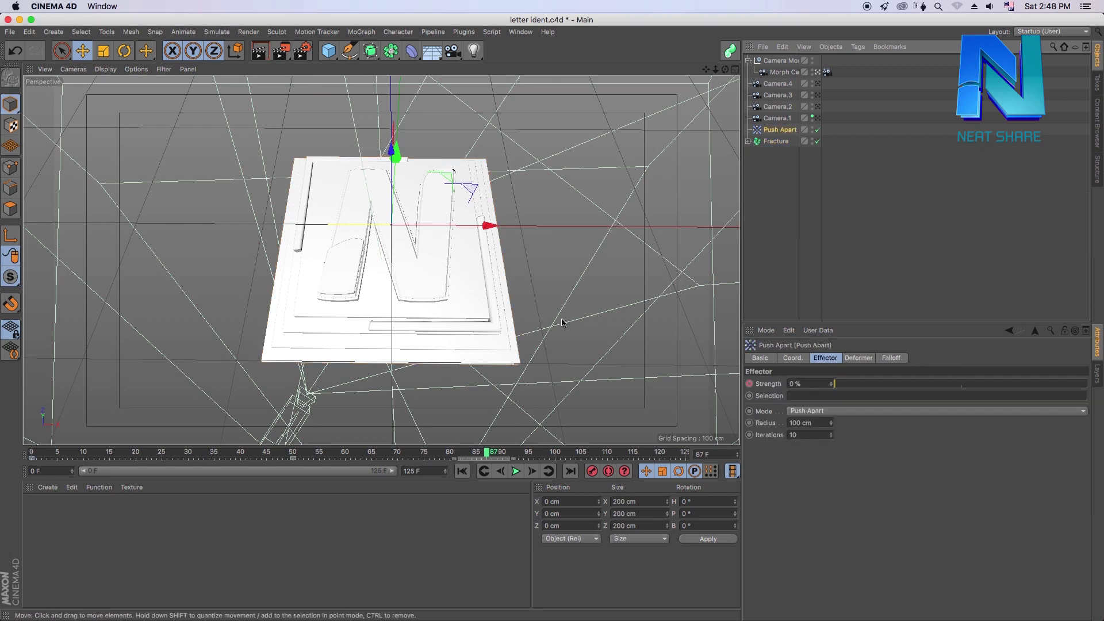
{"action": "left_click", "coordinate": [294, 458]}
{"action": "mouse_move", "coordinate": [294, 458]}
{"action": "left_mouse_down"}
{"action": "mouse_move", "coordinate": [174, 472]}
{"action": "mouse_move", "coordinate": [336, 472]}
{"action": "left_mouse_up"}
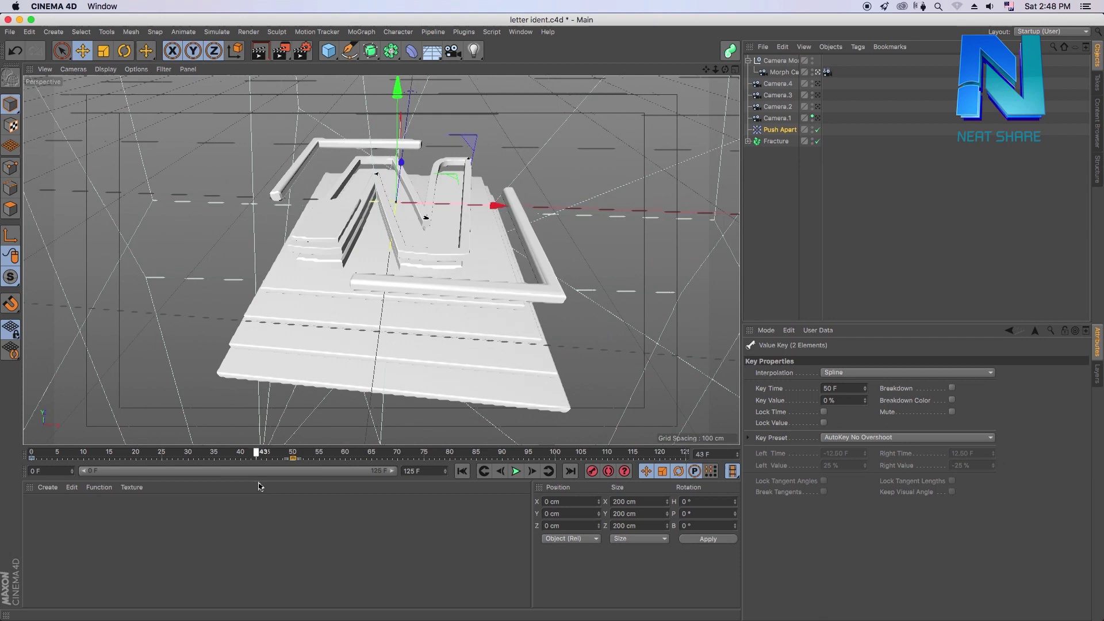
{"action": "left_click", "coordinate": [781, 107]}
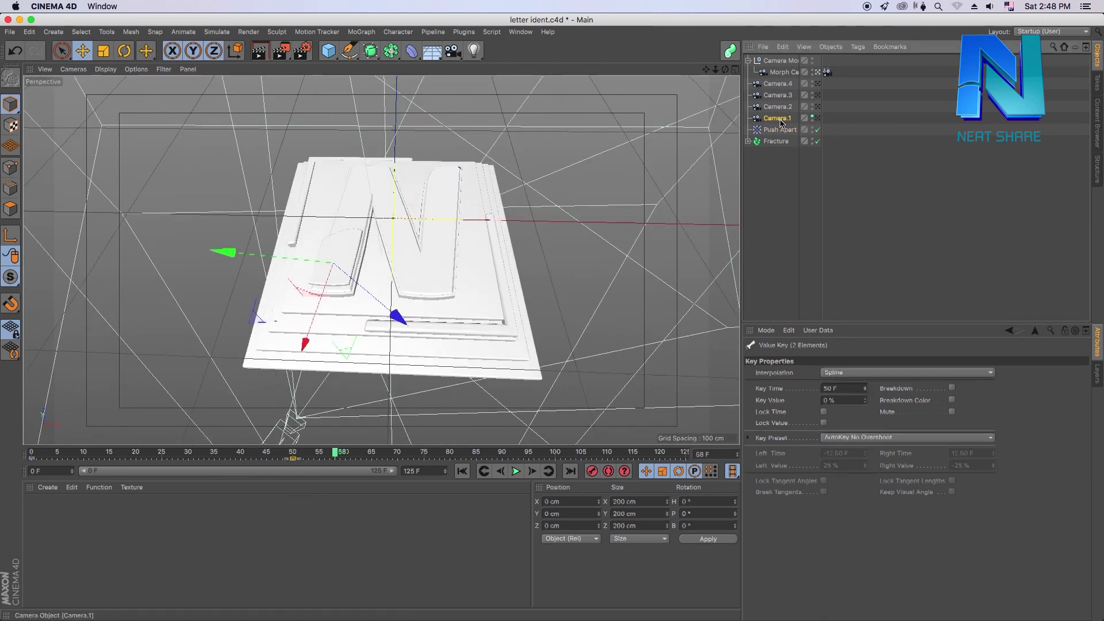
{"action": "left_click", "coordinate": [783, 73]}
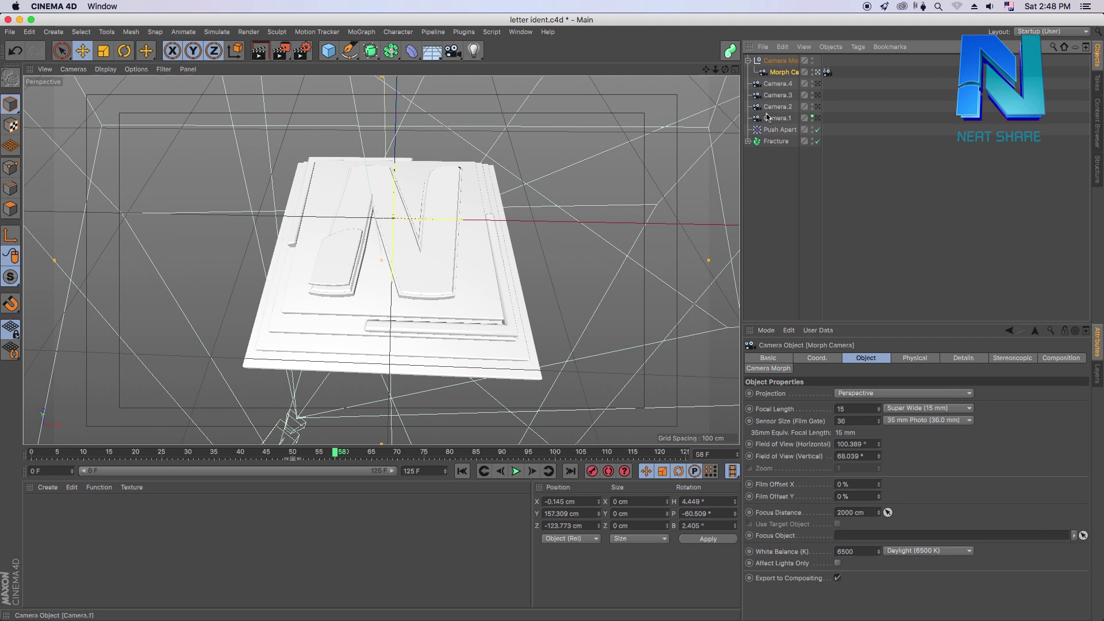
{"action": "left_click", "coordinate": [798, 175]}
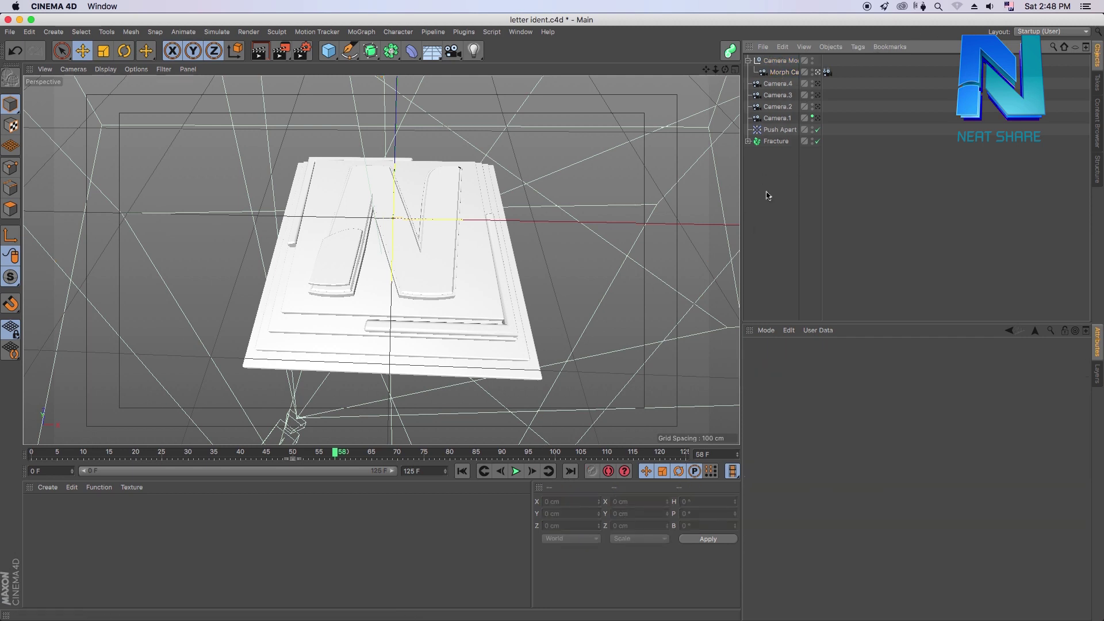